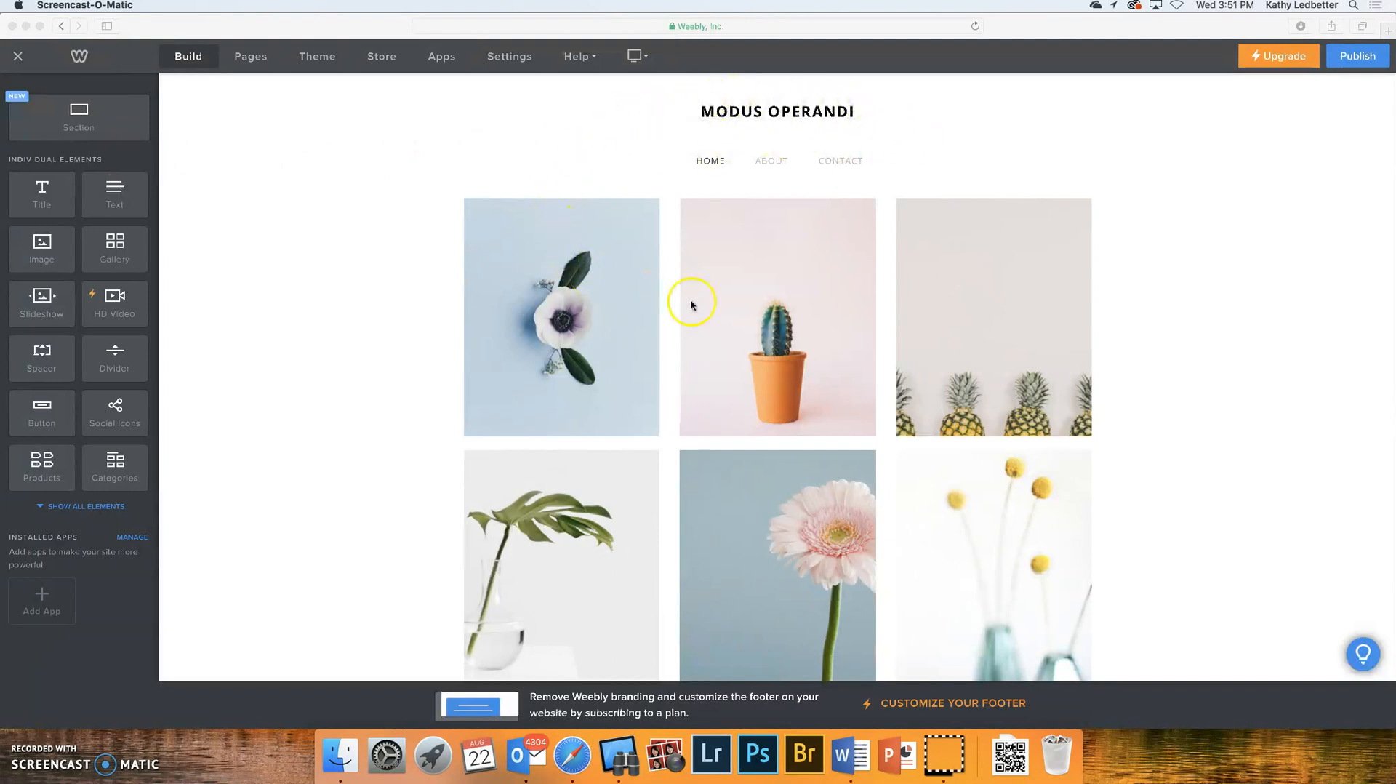
- Look through the template's About and Contact pages, then return to the Home page
left_click(771, 162)
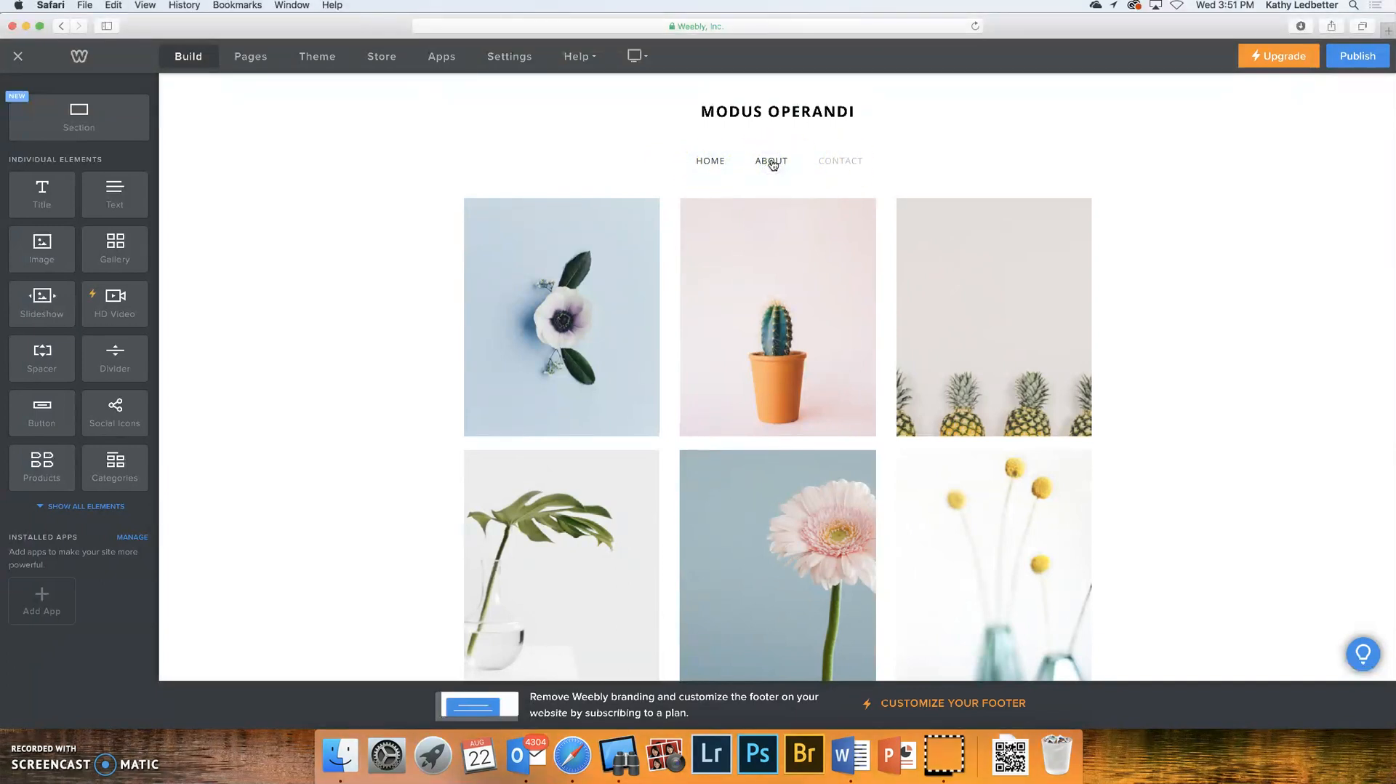
left_click(772, 163)
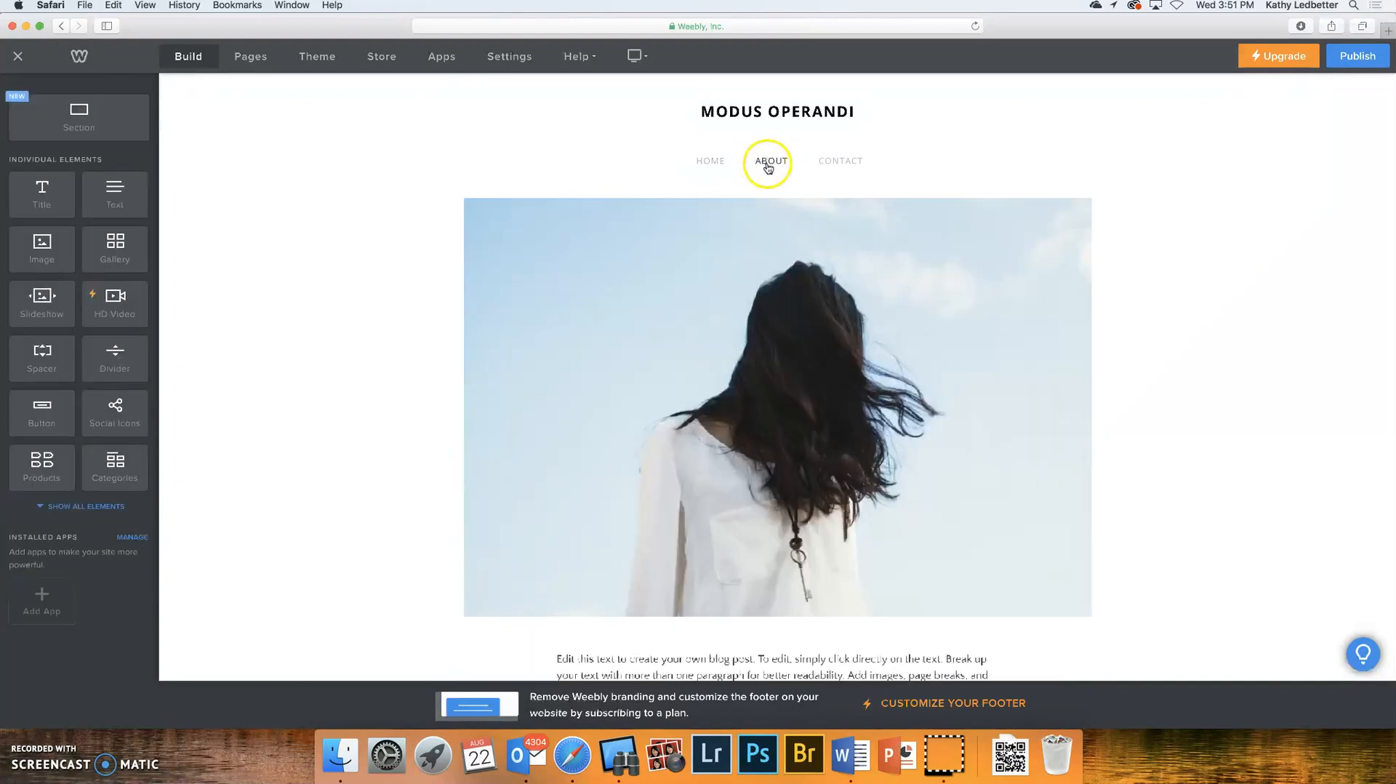
left_click(841, 163)
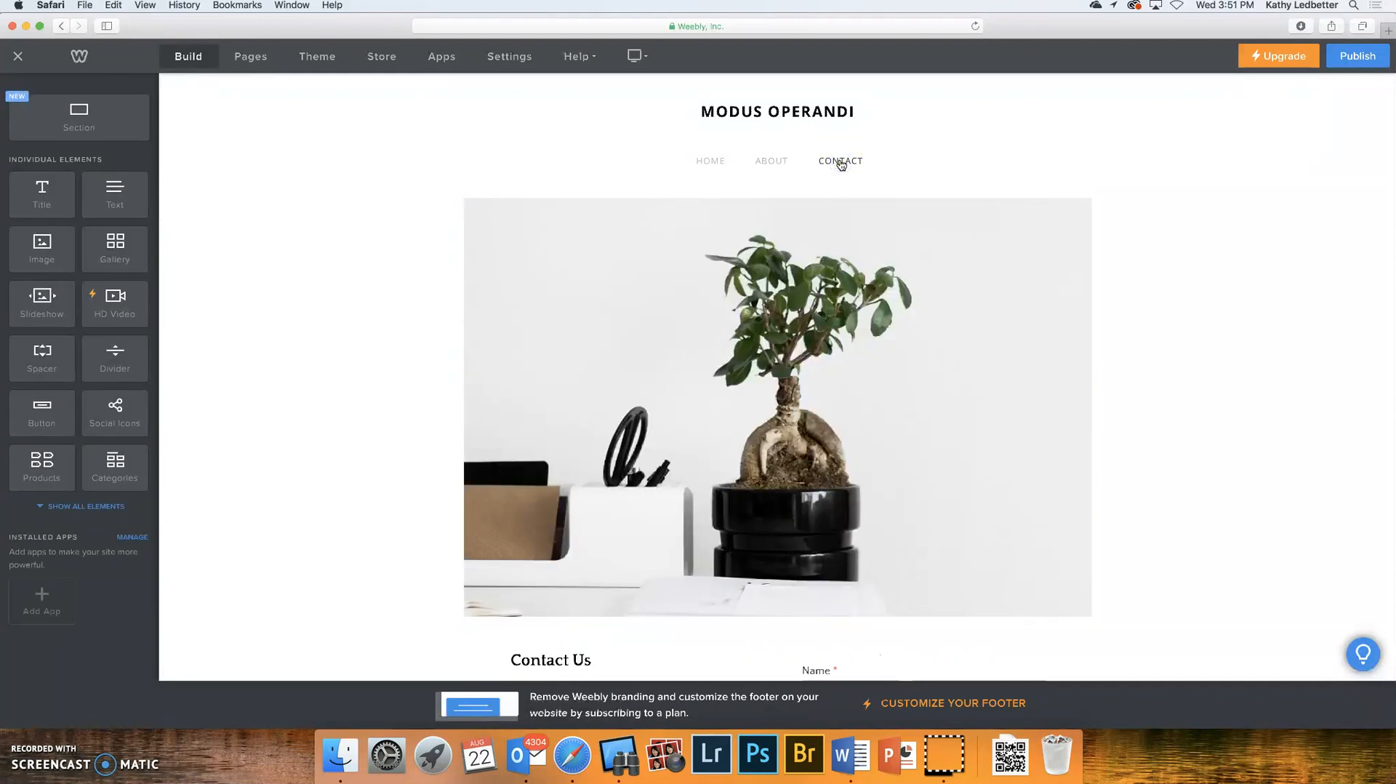
left_click(710, 164)
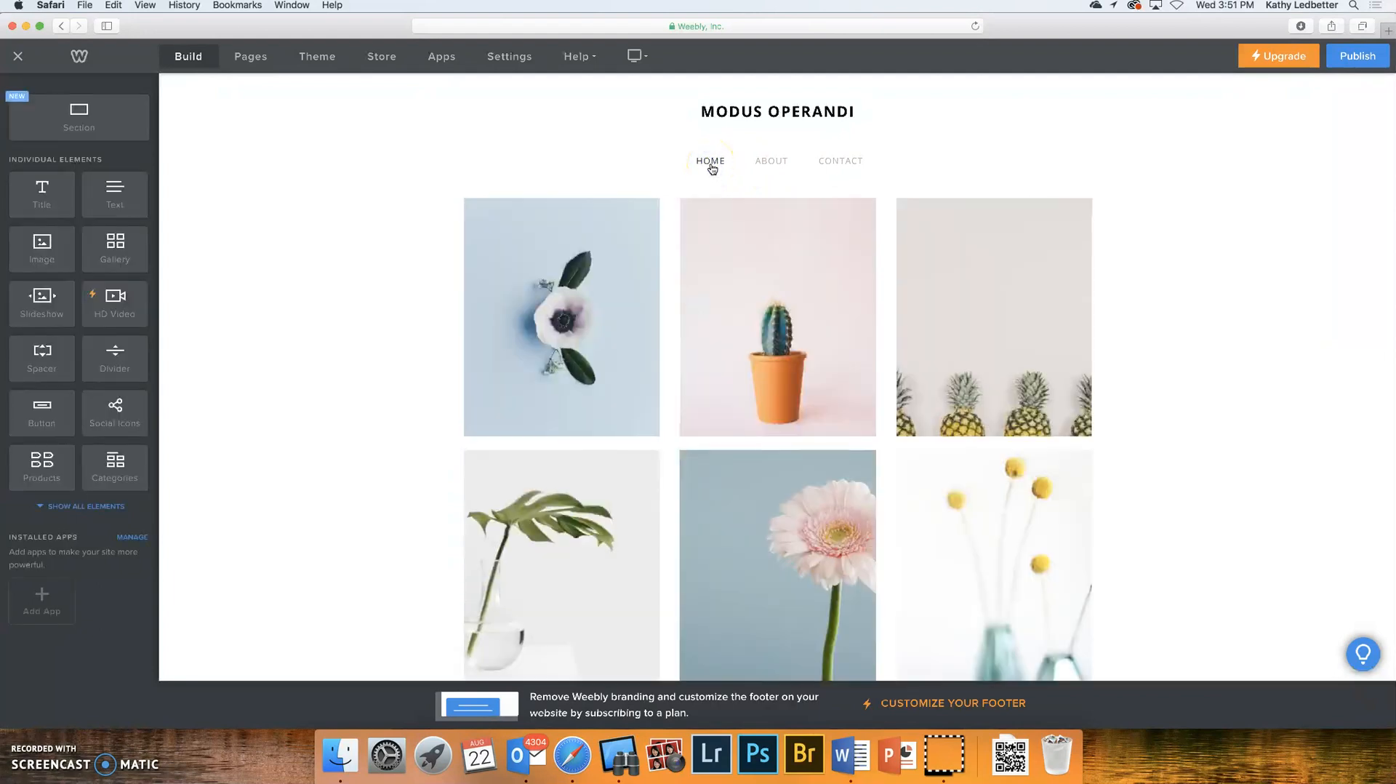
- Replace the site title "MODUS OPERANDI" with "KG PHOTOGRAPHY"
mouse_move(766, 112)
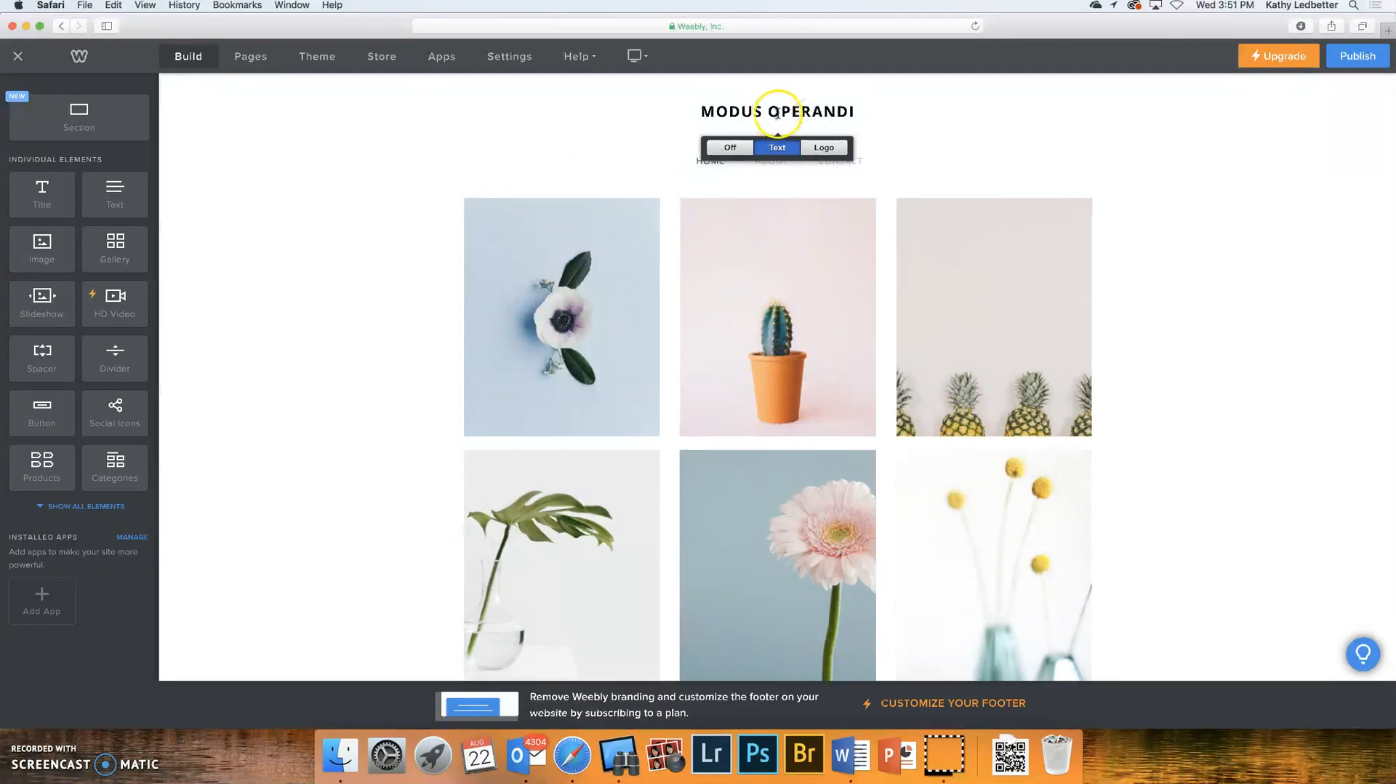
left_click_drag(855, 112, 682, 109)
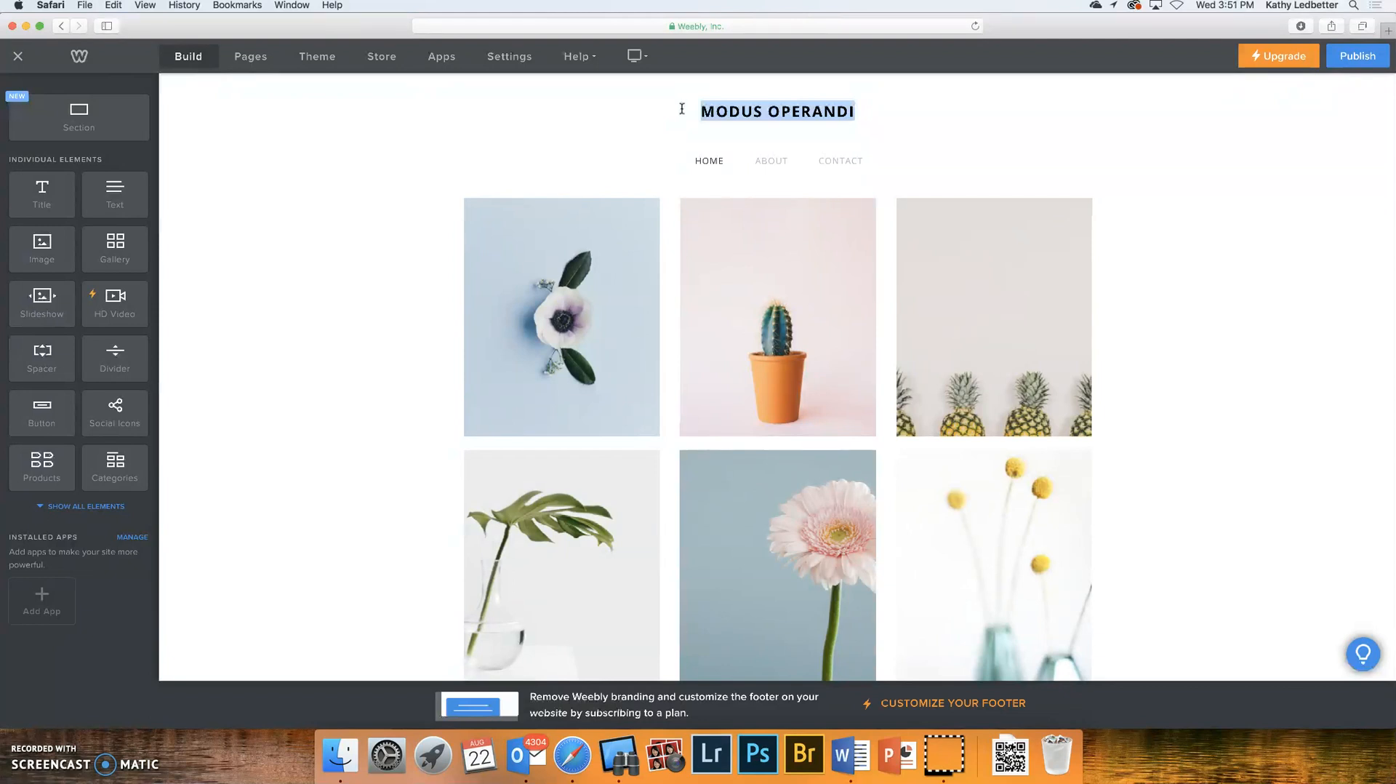
type("KG")
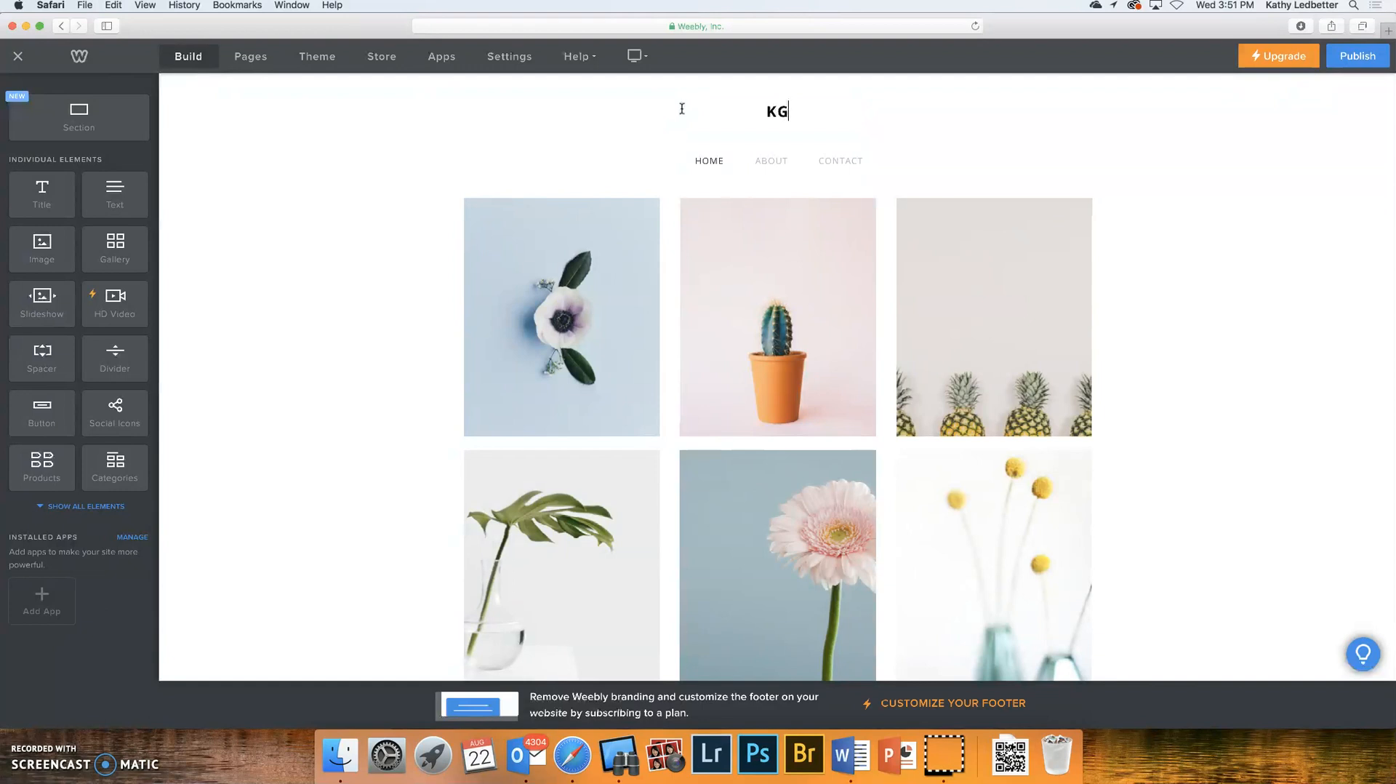
type(" PHTOO")
key("BackSpace")
key("BackSpace")
key("BackSpace")
type("OTOGRAPHY")
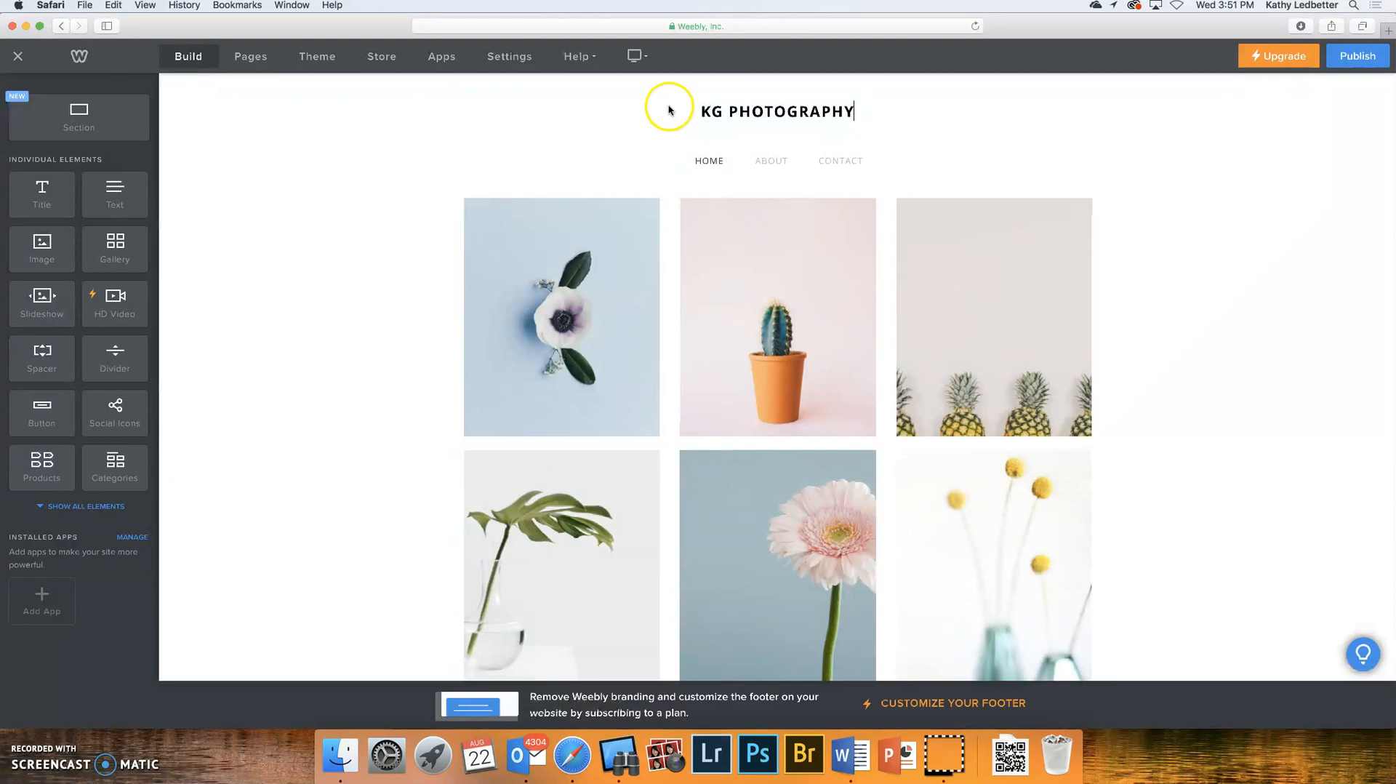
- Insert the photographer's surname in capitals between "KG" and "PHOTOGRAPHY" in the site title
left_click(713, 109)
left_click(728, 113)
type("LEDBETTER")
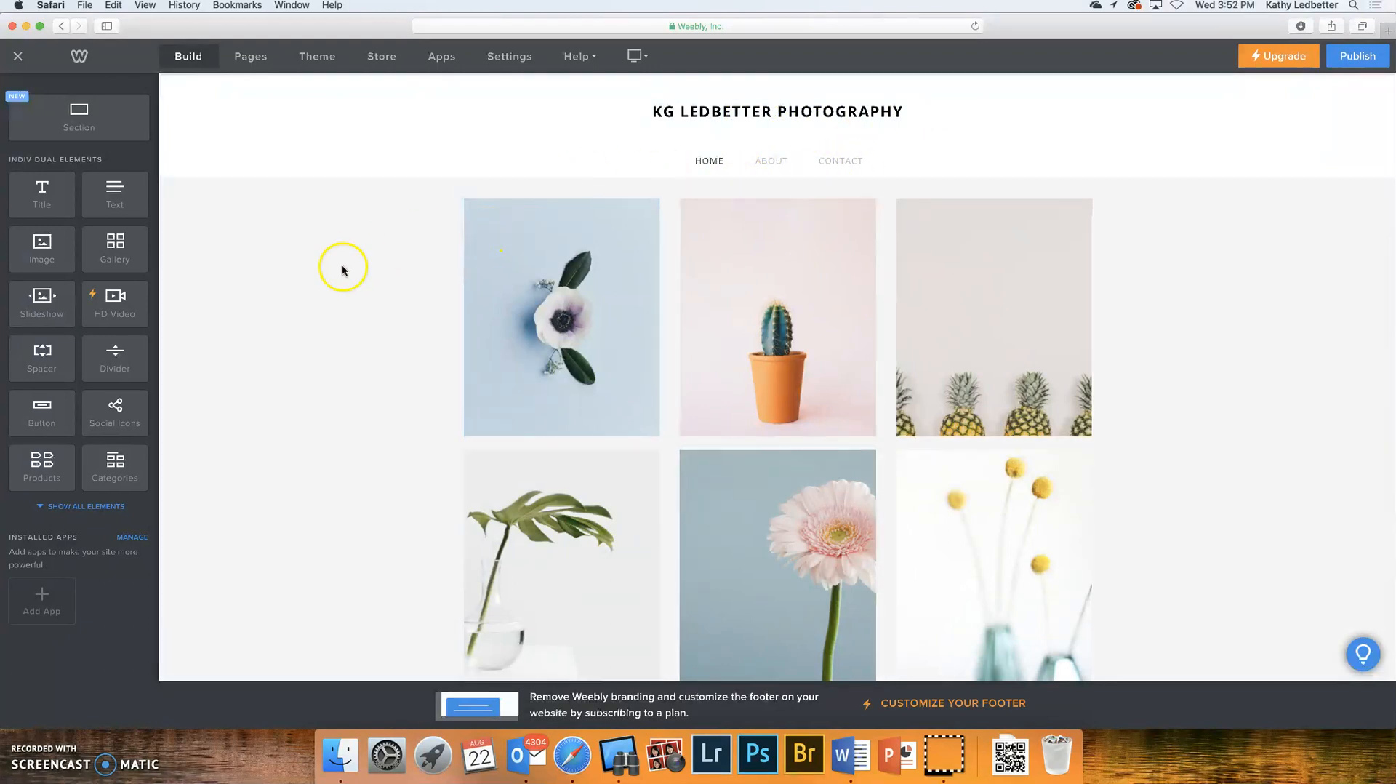
- Delete the three images in the Home page's first column: the white flower, the leaf in a vase and the daisy
scroll(341, 268, "down", 6)
scroll(342, 267, "up", 6)
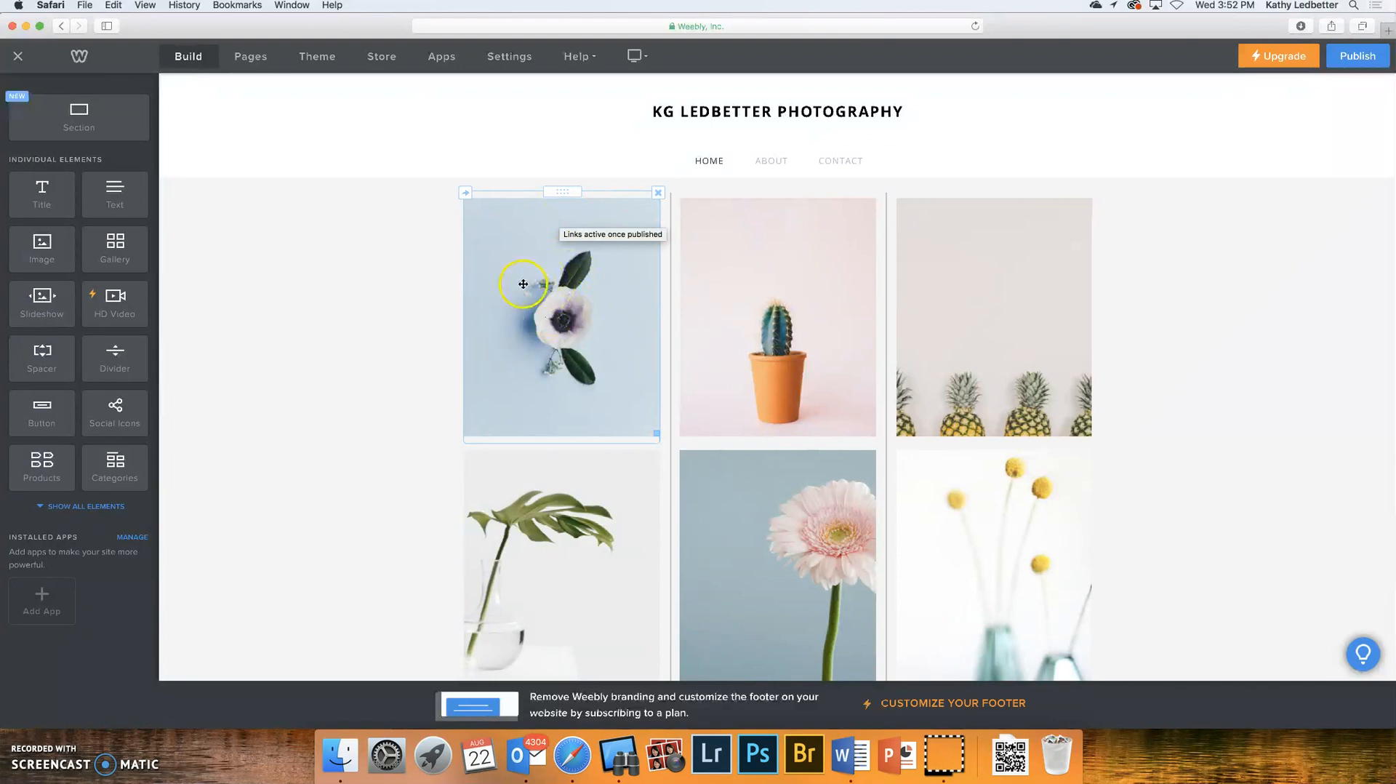
left_click(658, 194)
left_click(622, 146)
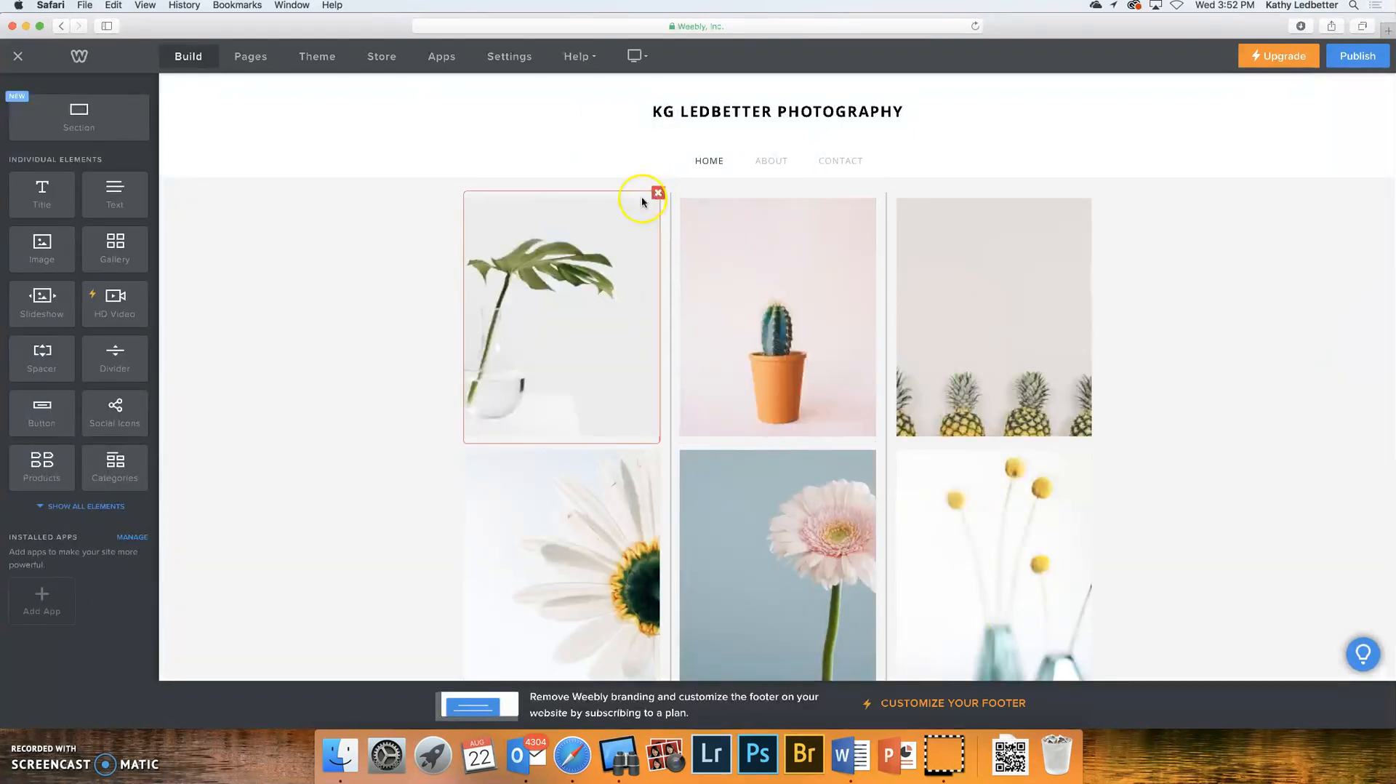
scroll(587, 241, "down", 1)
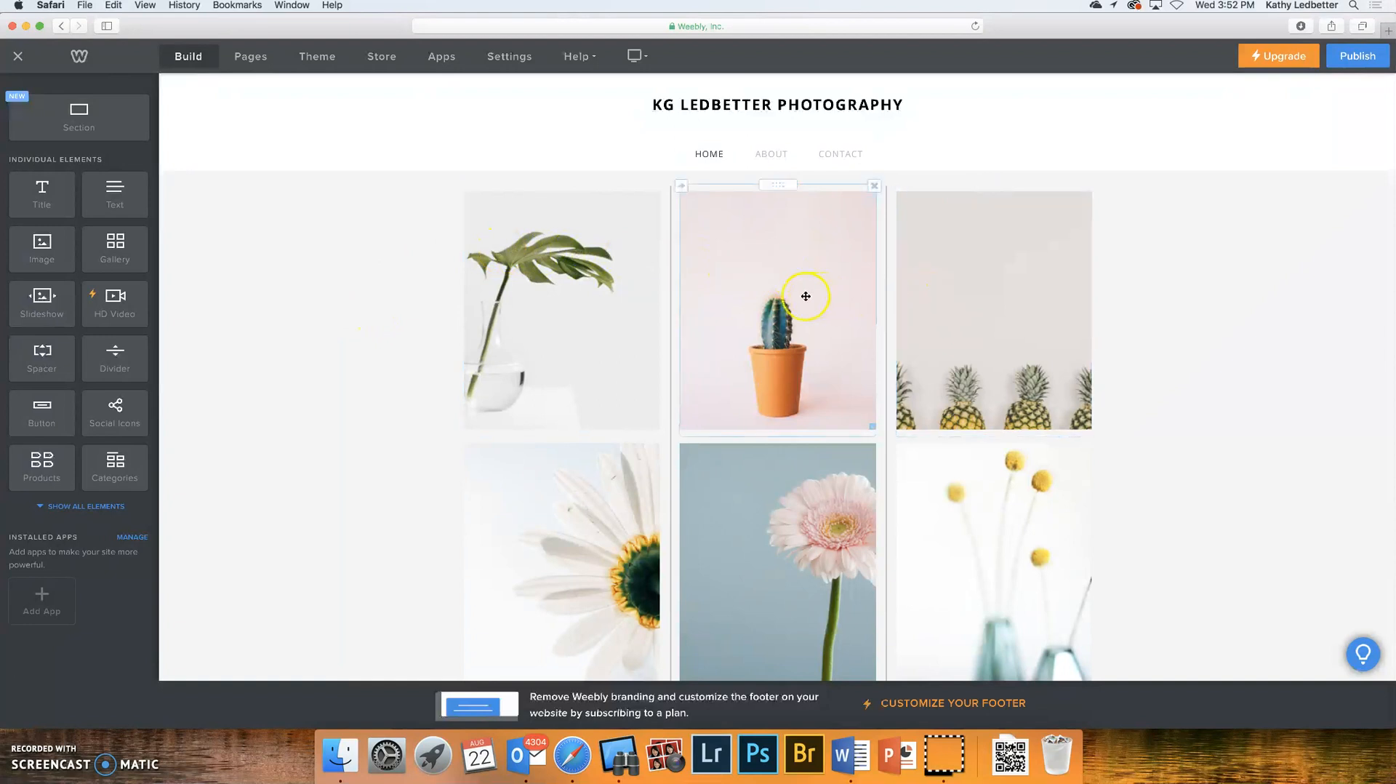
scroll(576, 301, "down", 1)
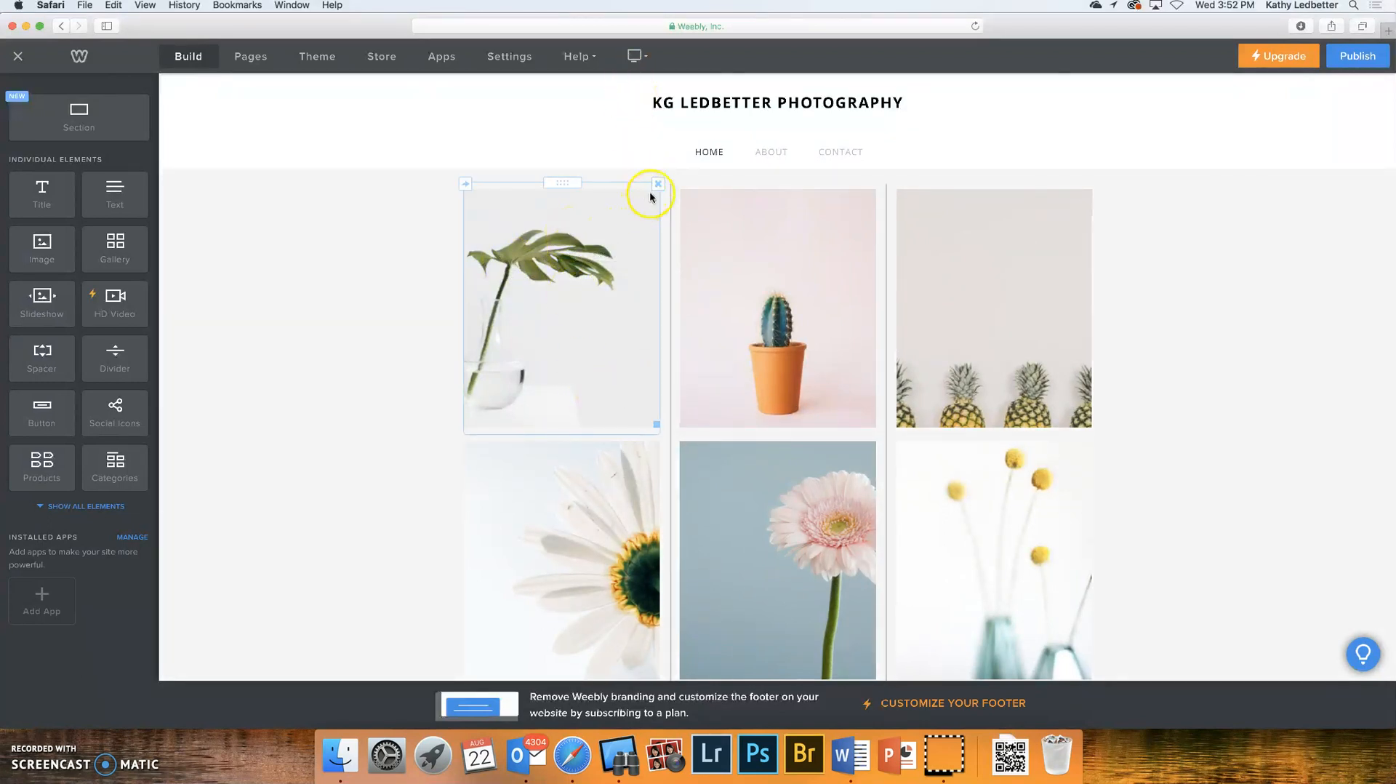
left_click(658, 185)
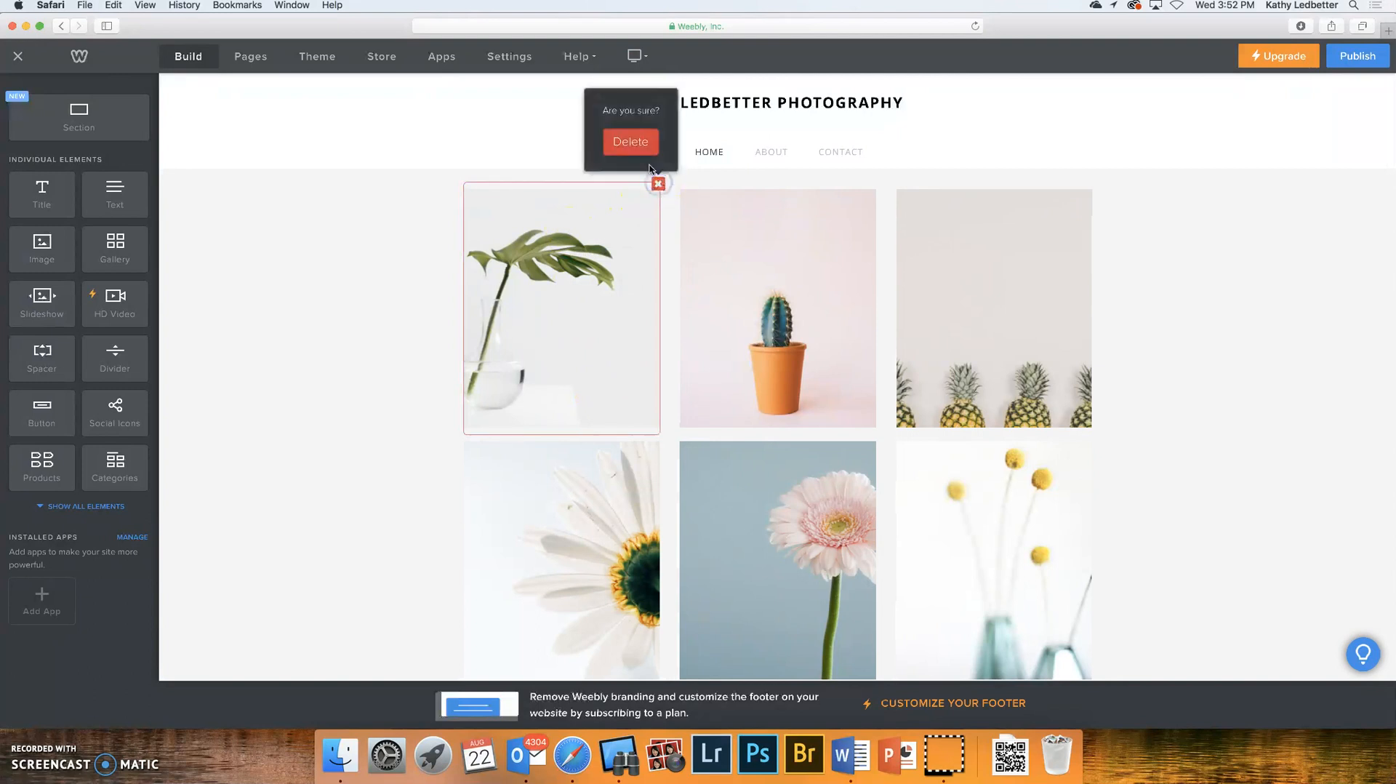
left_click(637, 146)
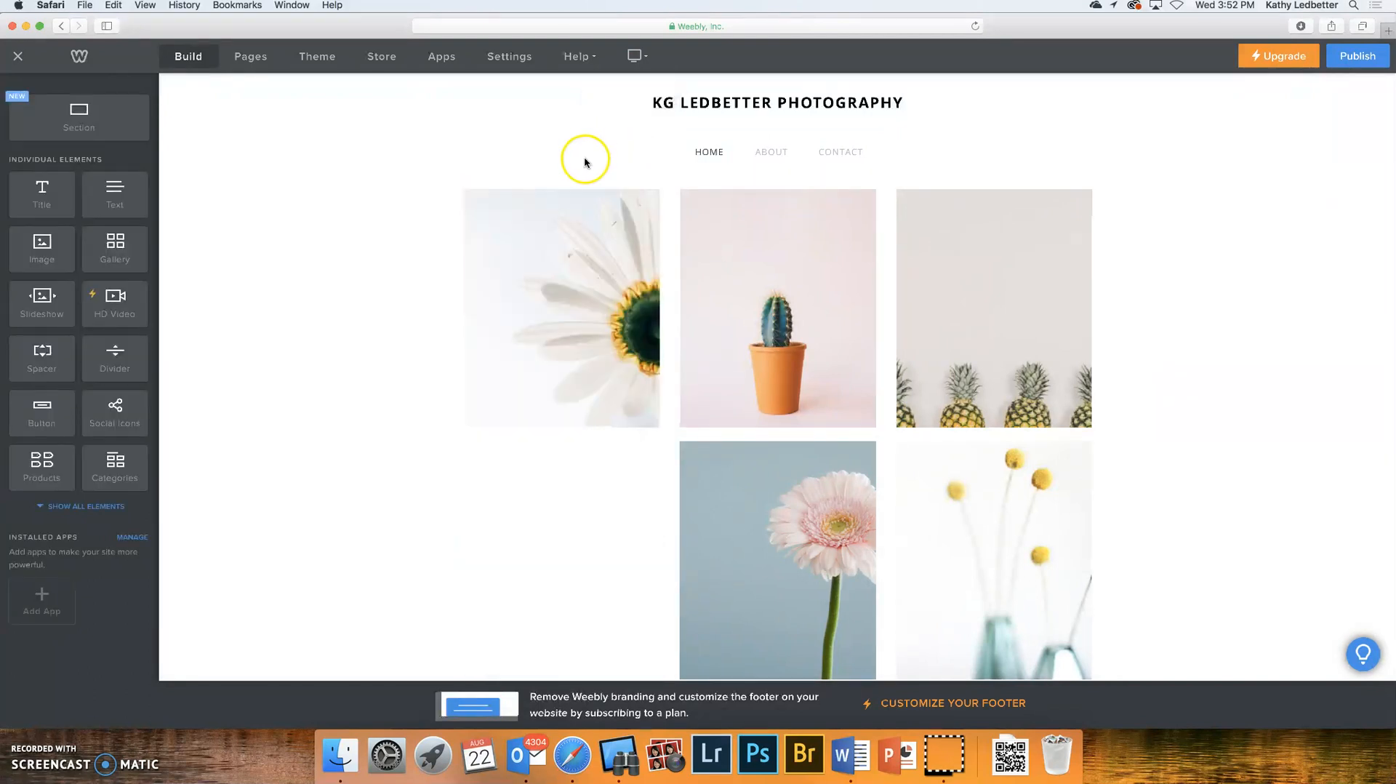
left_click(658, 186)
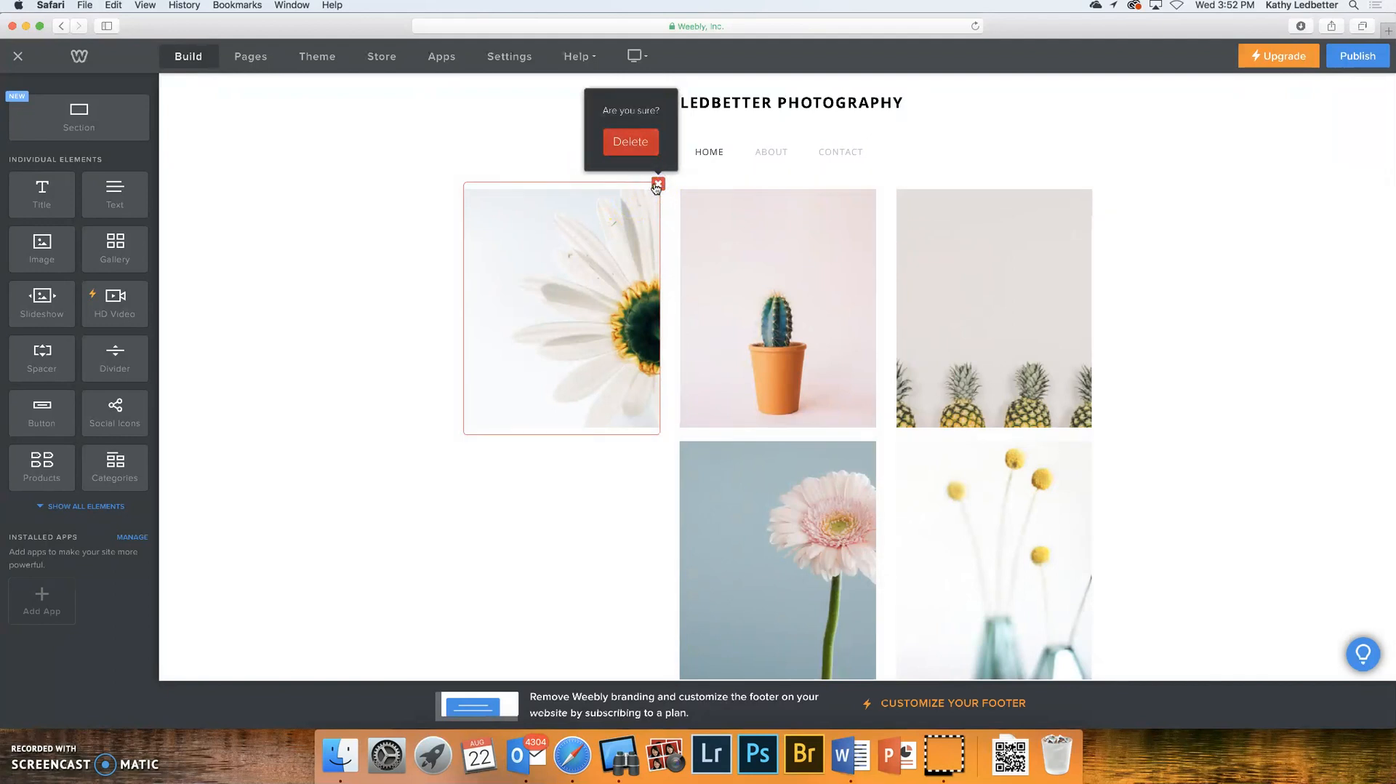
left_click(625, 143)
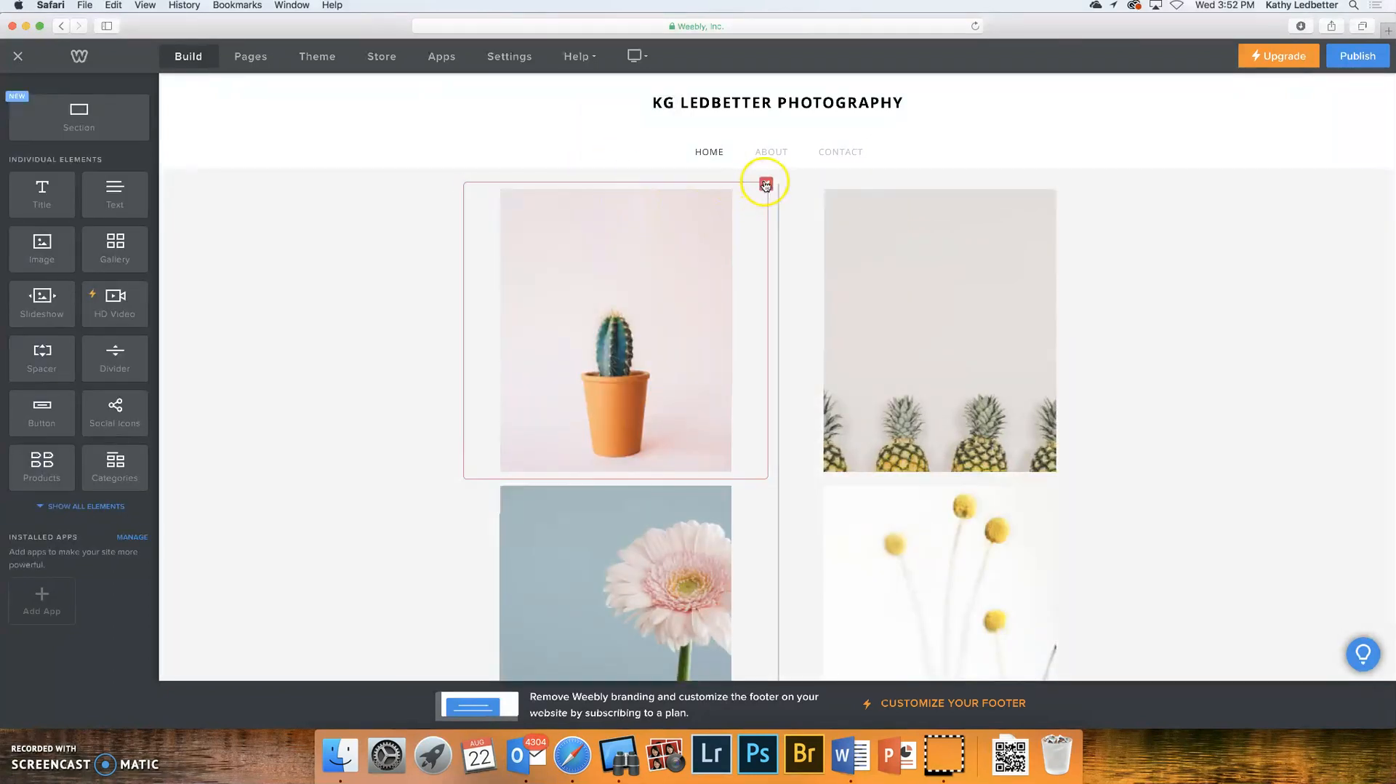
- Delete the cactus, pink flower and crossed hands images that made up the Home page's middle column
left_click(766, 185)
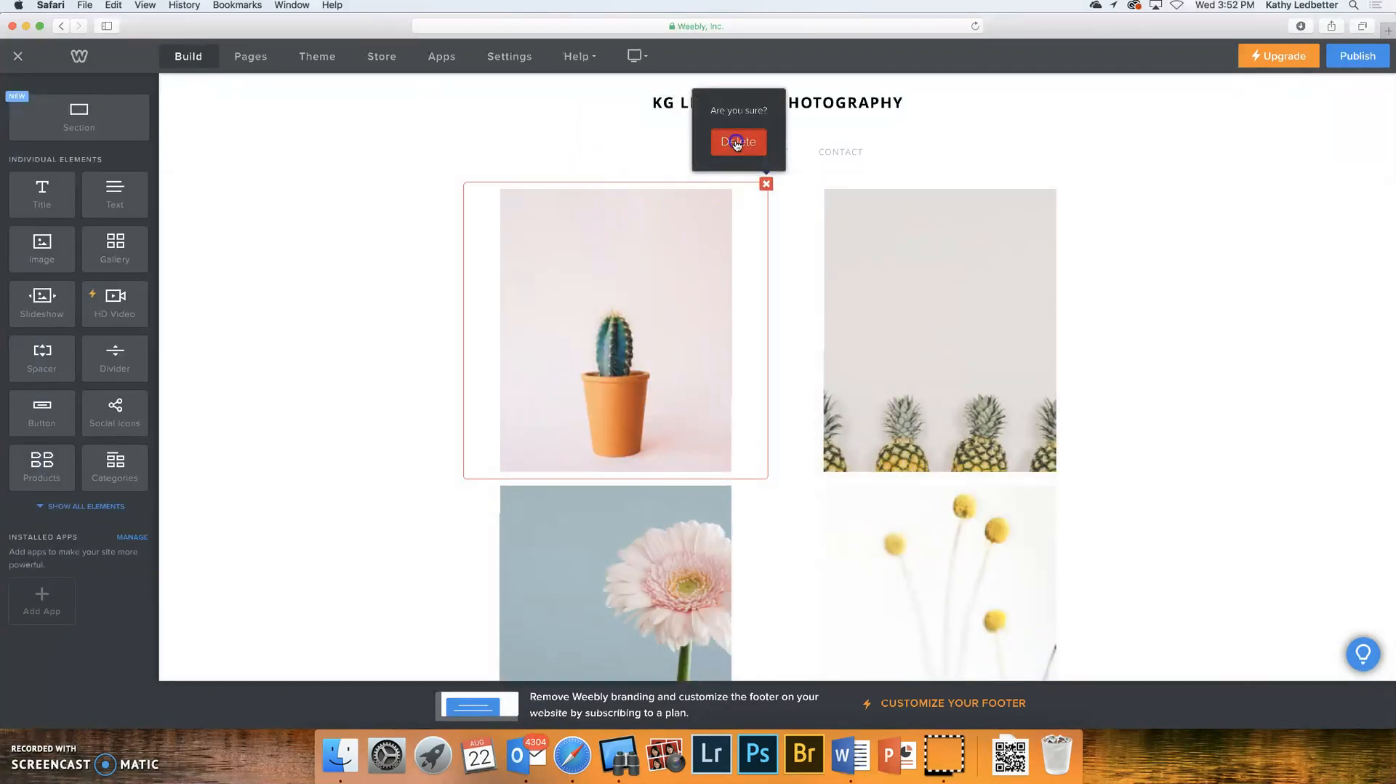
left_click(735, 142)
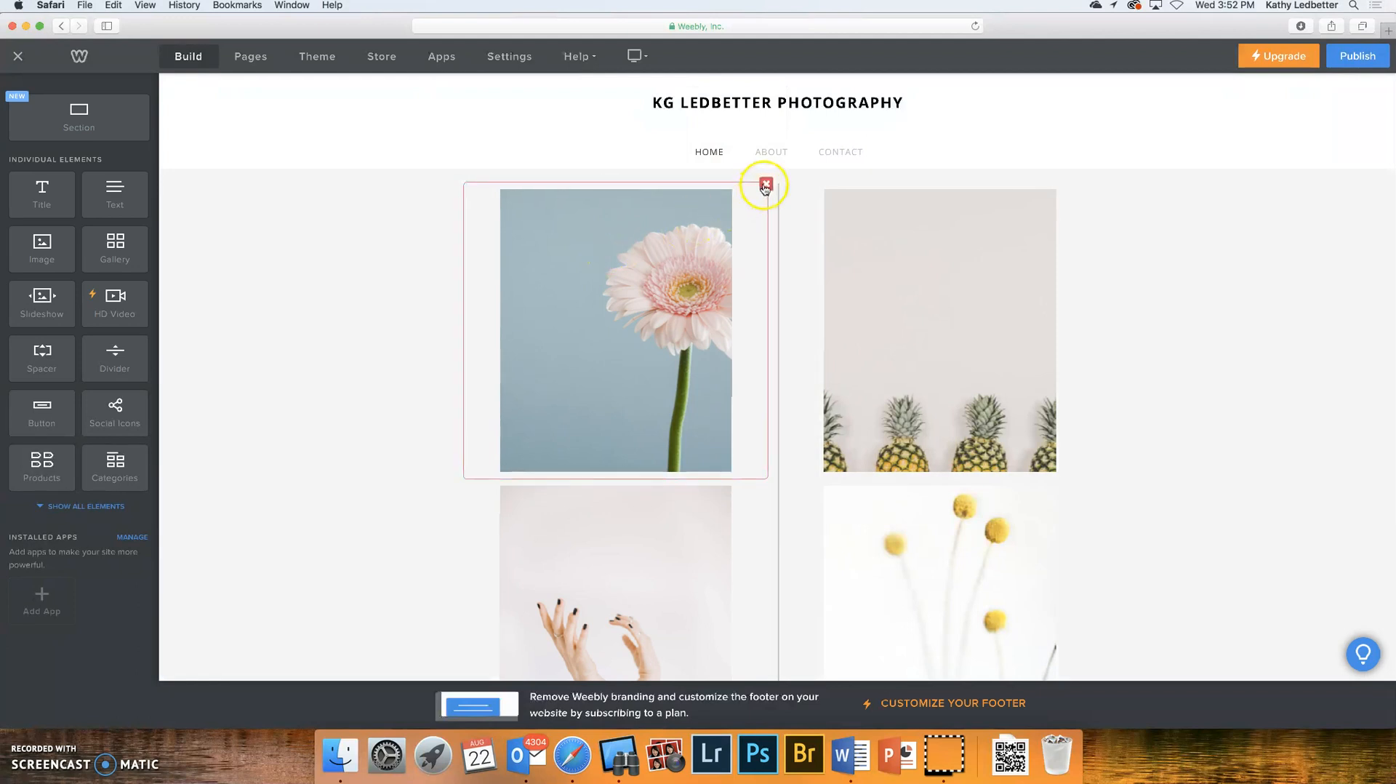
left_click(764, 185)
left_click(738, 142)
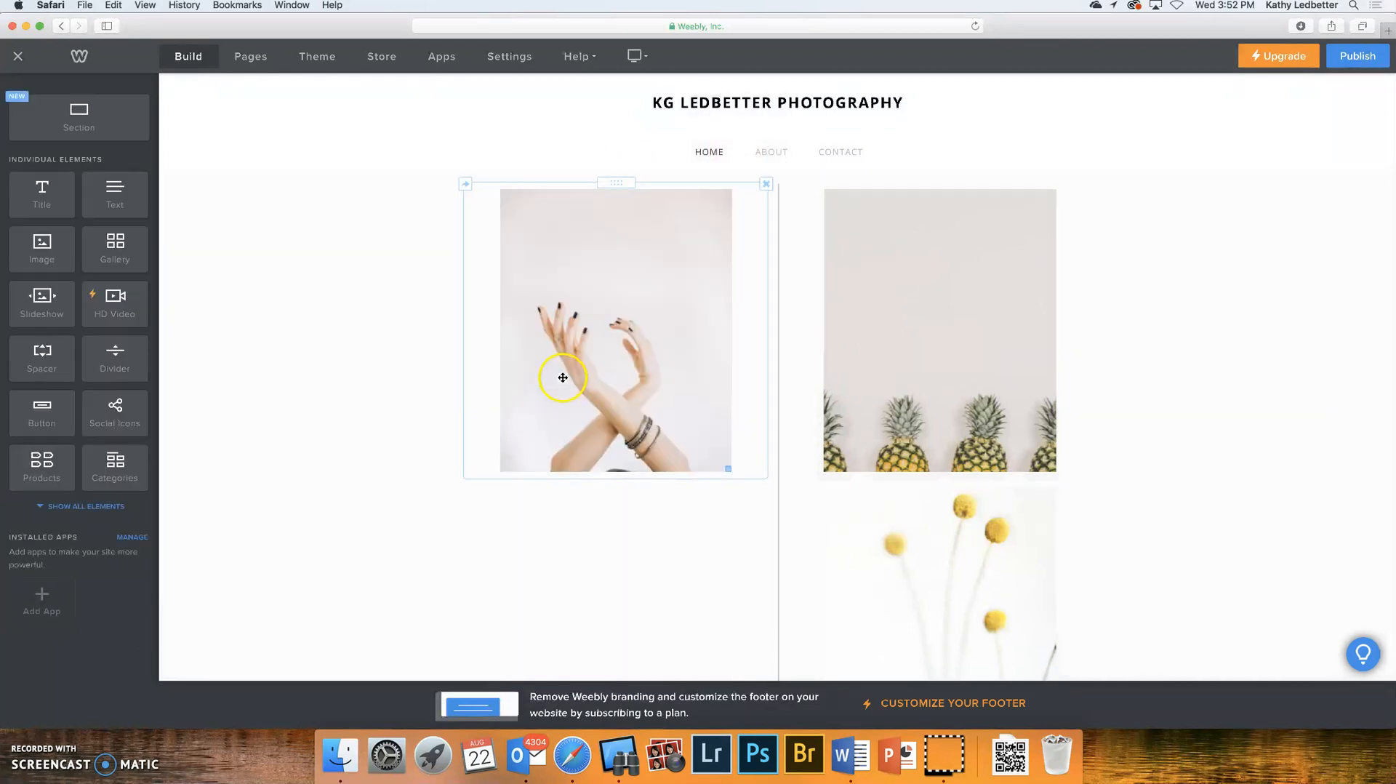
left_click(766, 184)
left_click(742, 145)
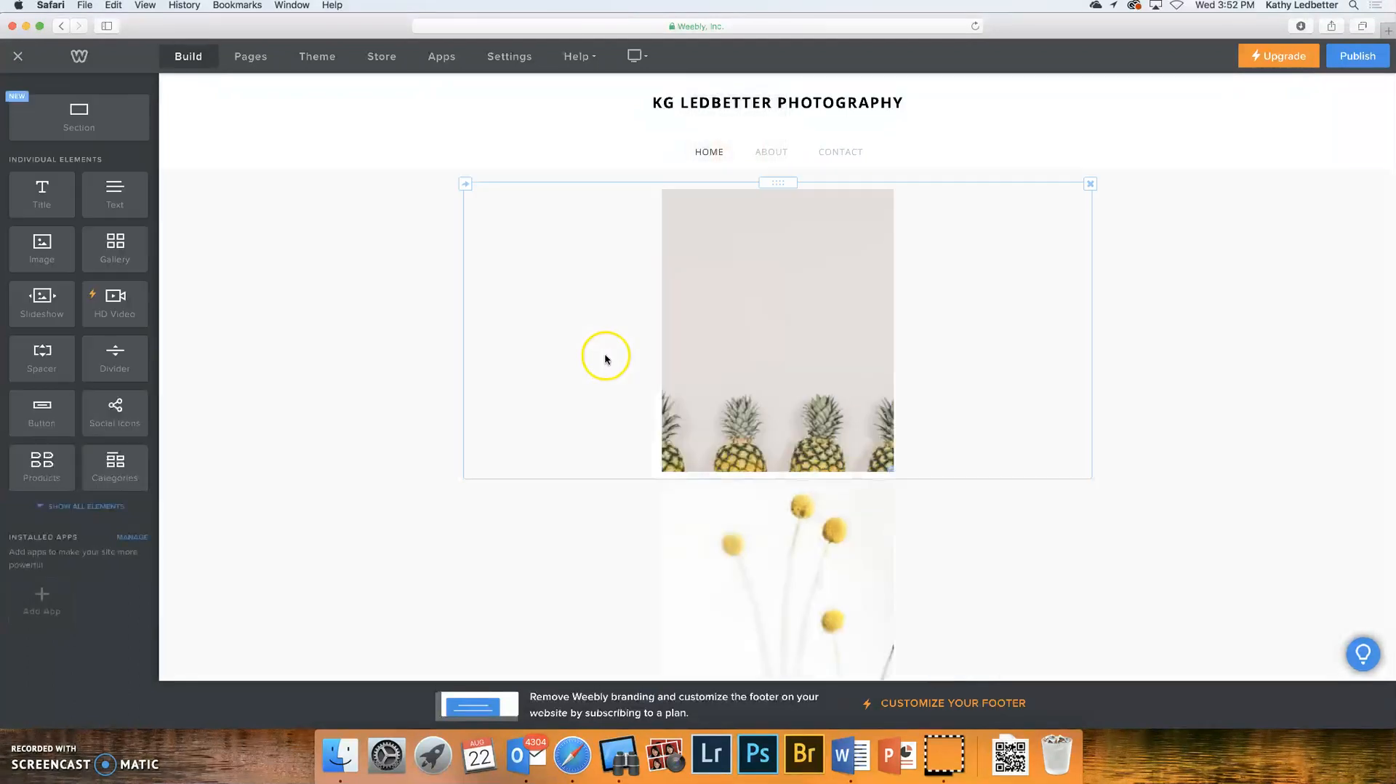
- Delete the remaining Home page images: the pineapples, the yellow flowers in vases and the potted plant
left_click(1090, 184)
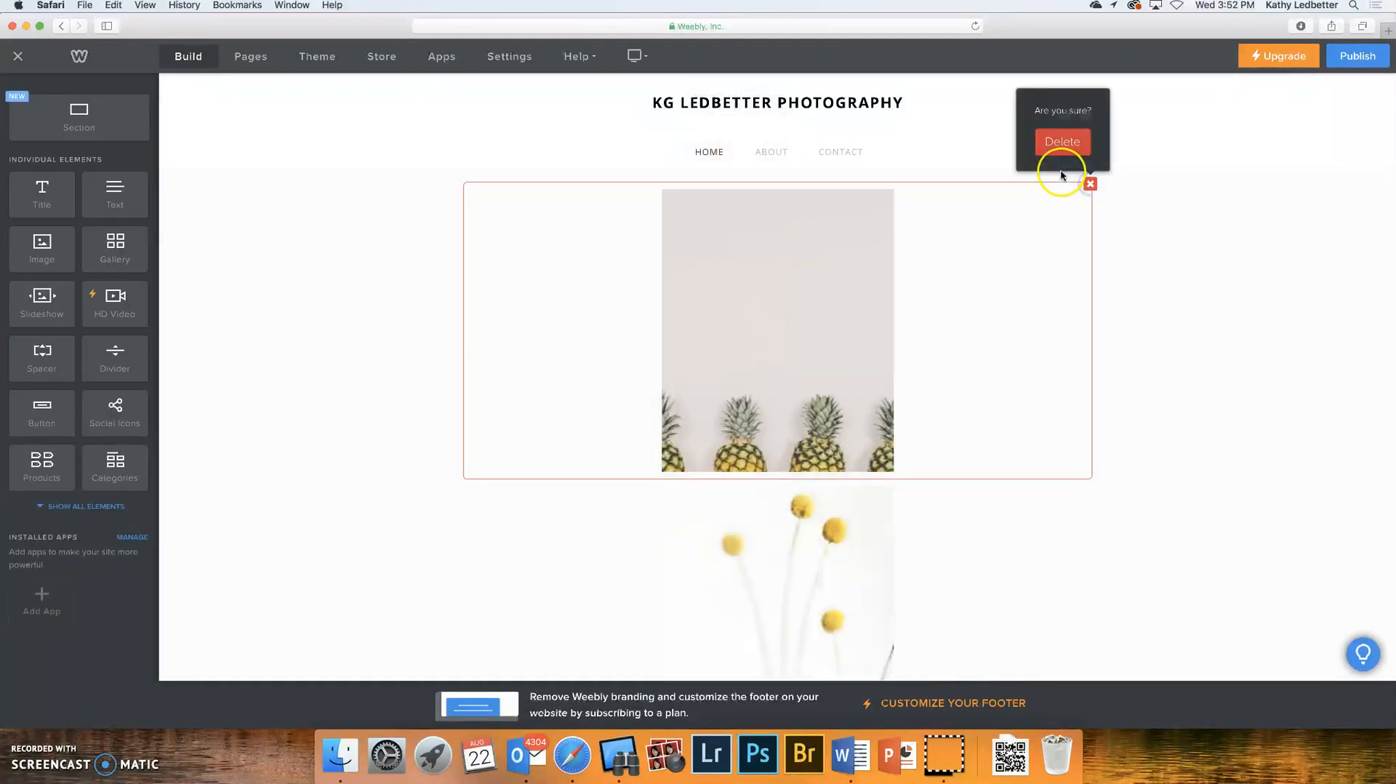
left_click(1061, 143)
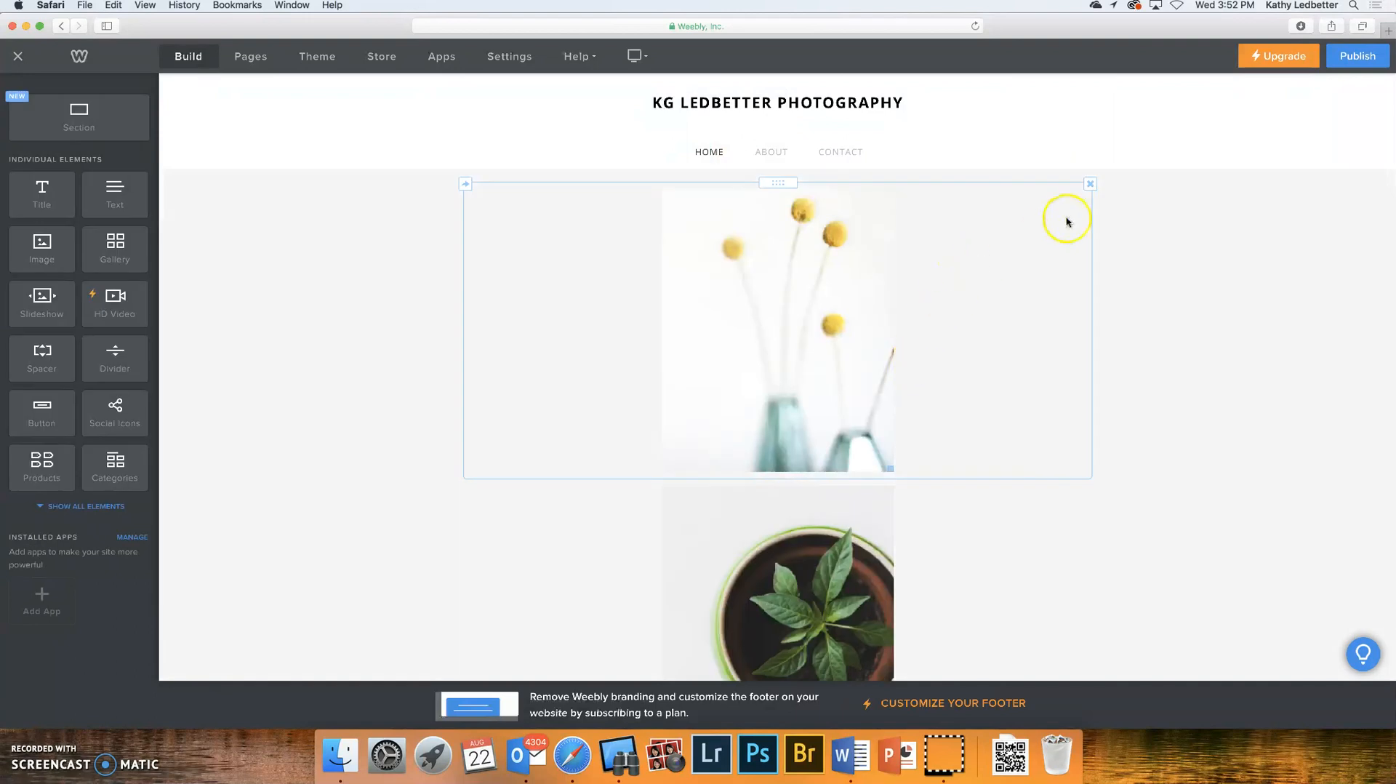
left_click(1089, 186)
left_click(1057, 148)
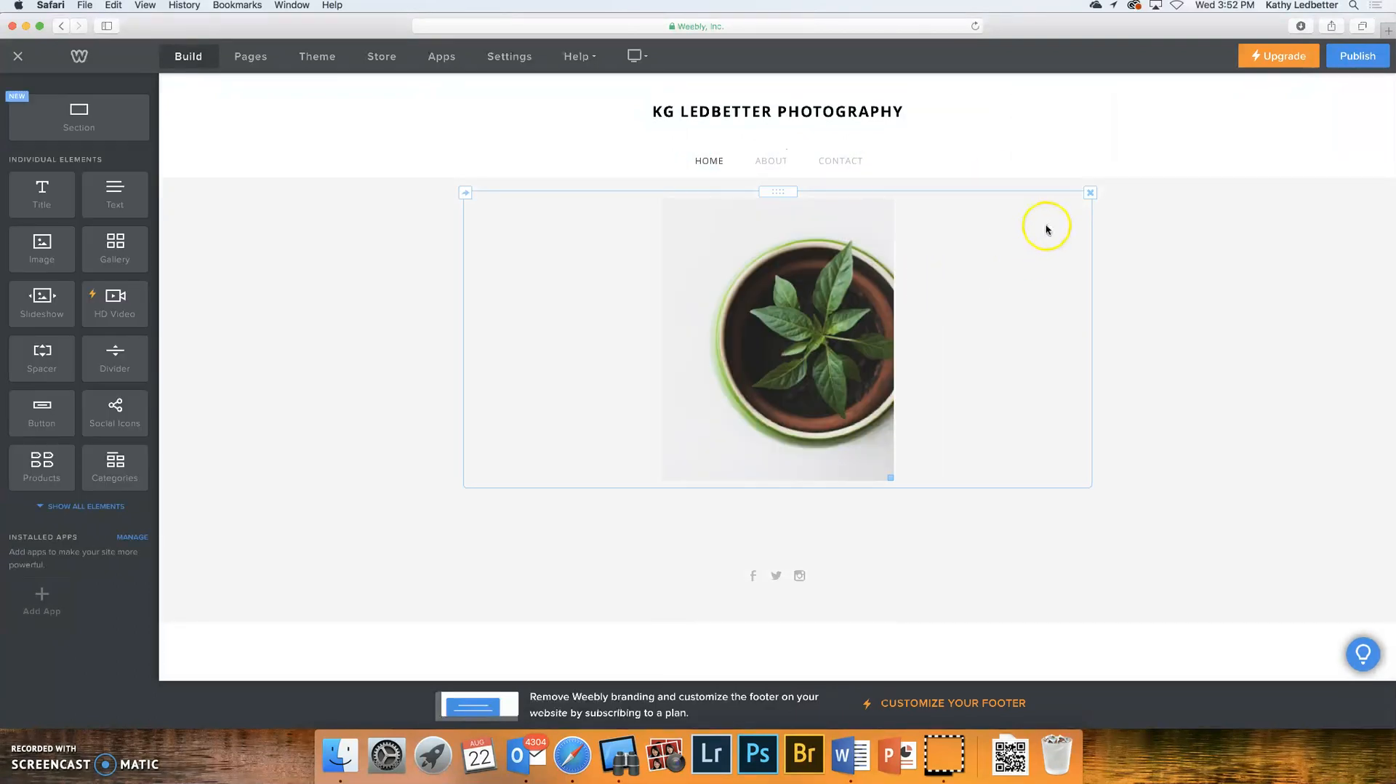
left_click(1090, 193)
left_click(1071, 155)
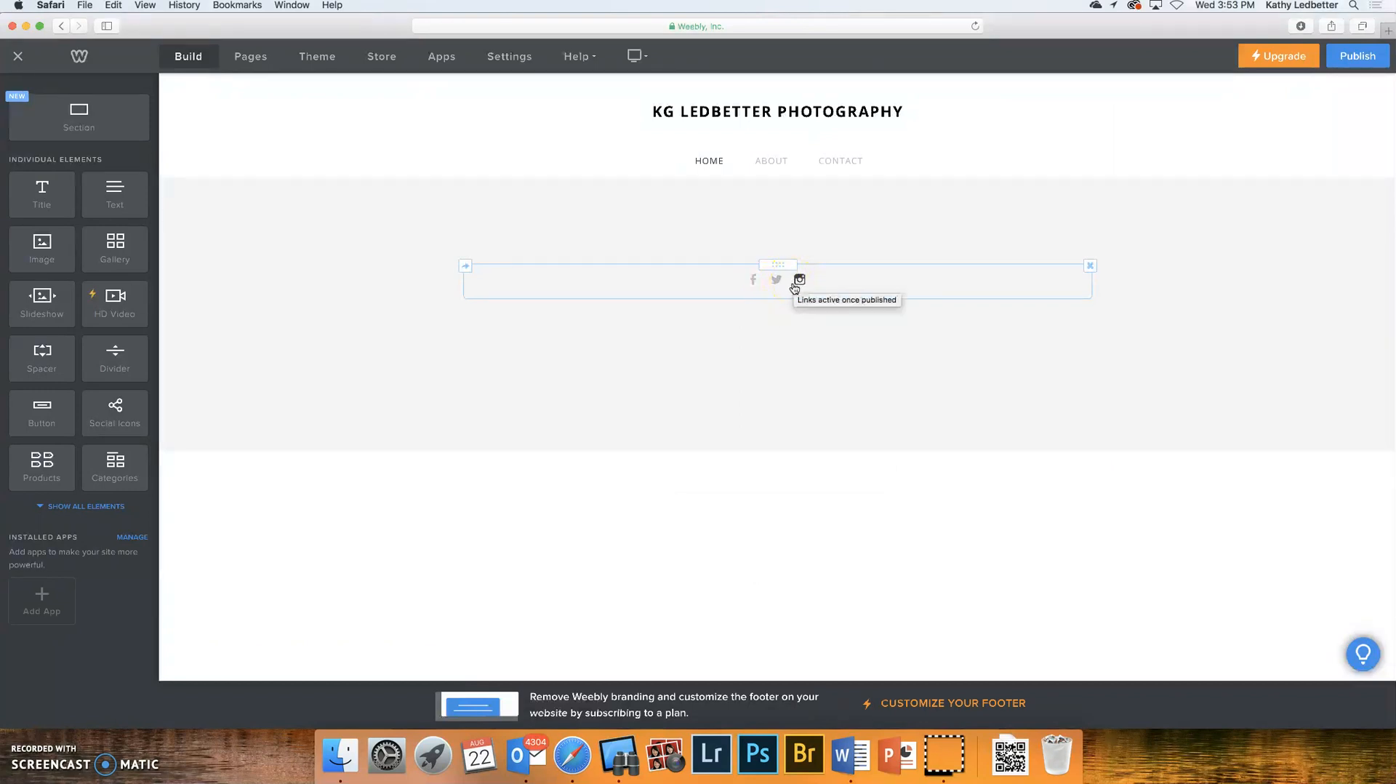
- Delete the social icons and the spacer above them from the Home page
left_click(1090, 266)
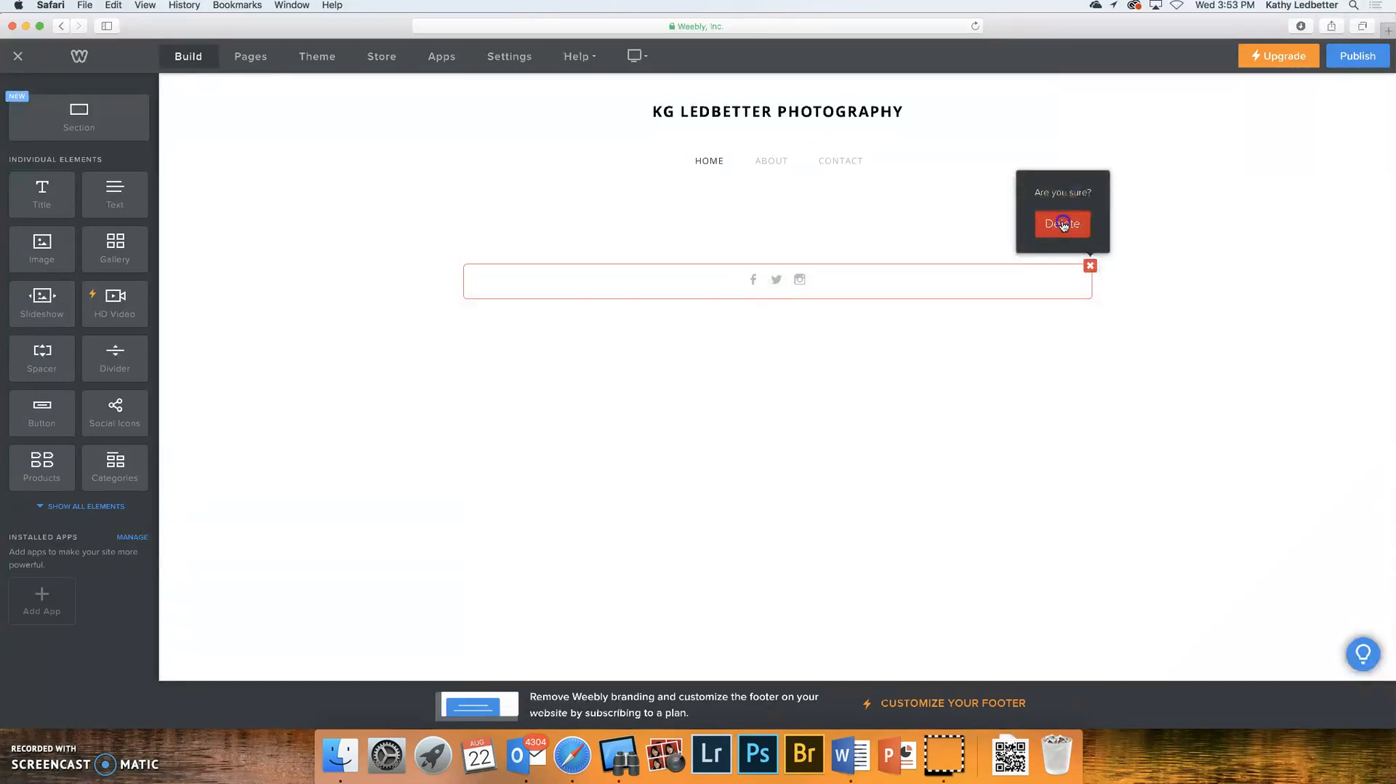
left_click(1063, 225)
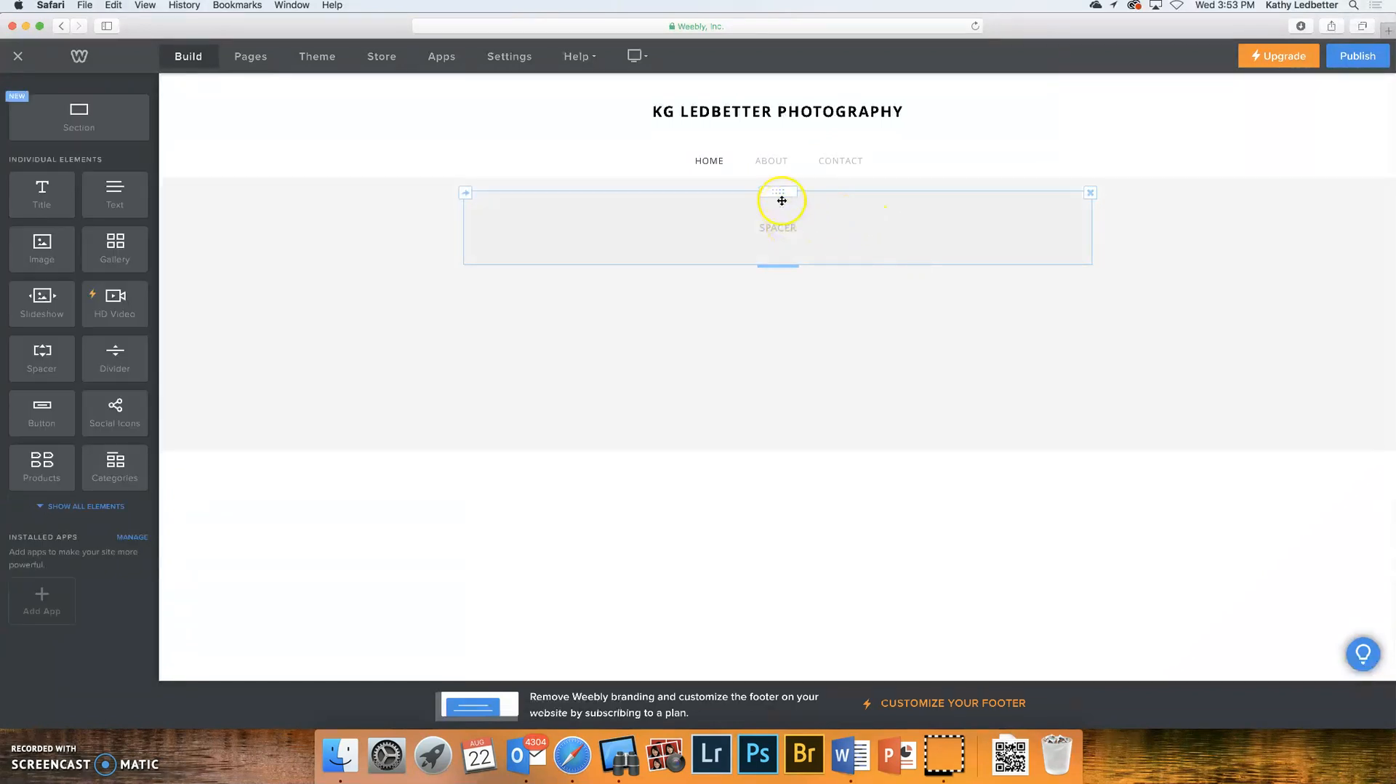
left_click(1089, 194)
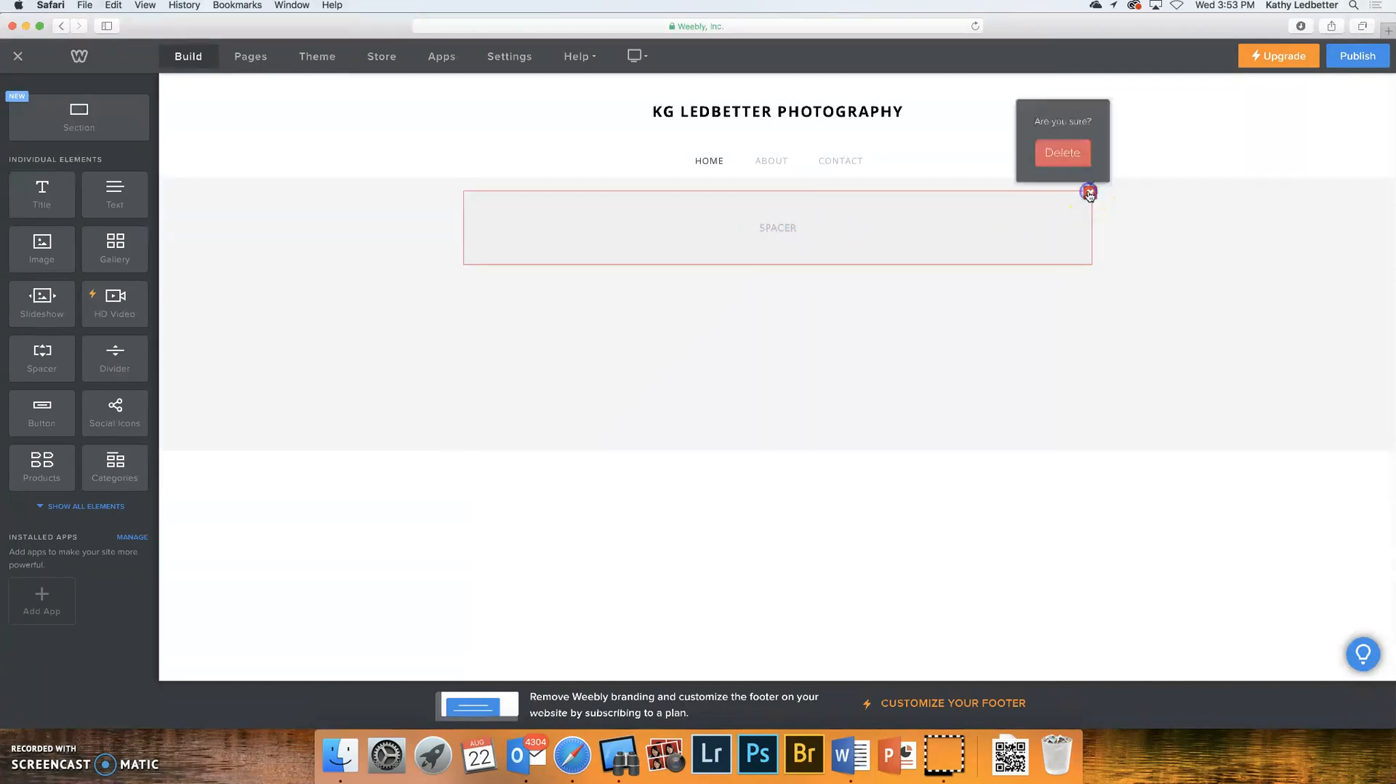
left_click(1063, 153)
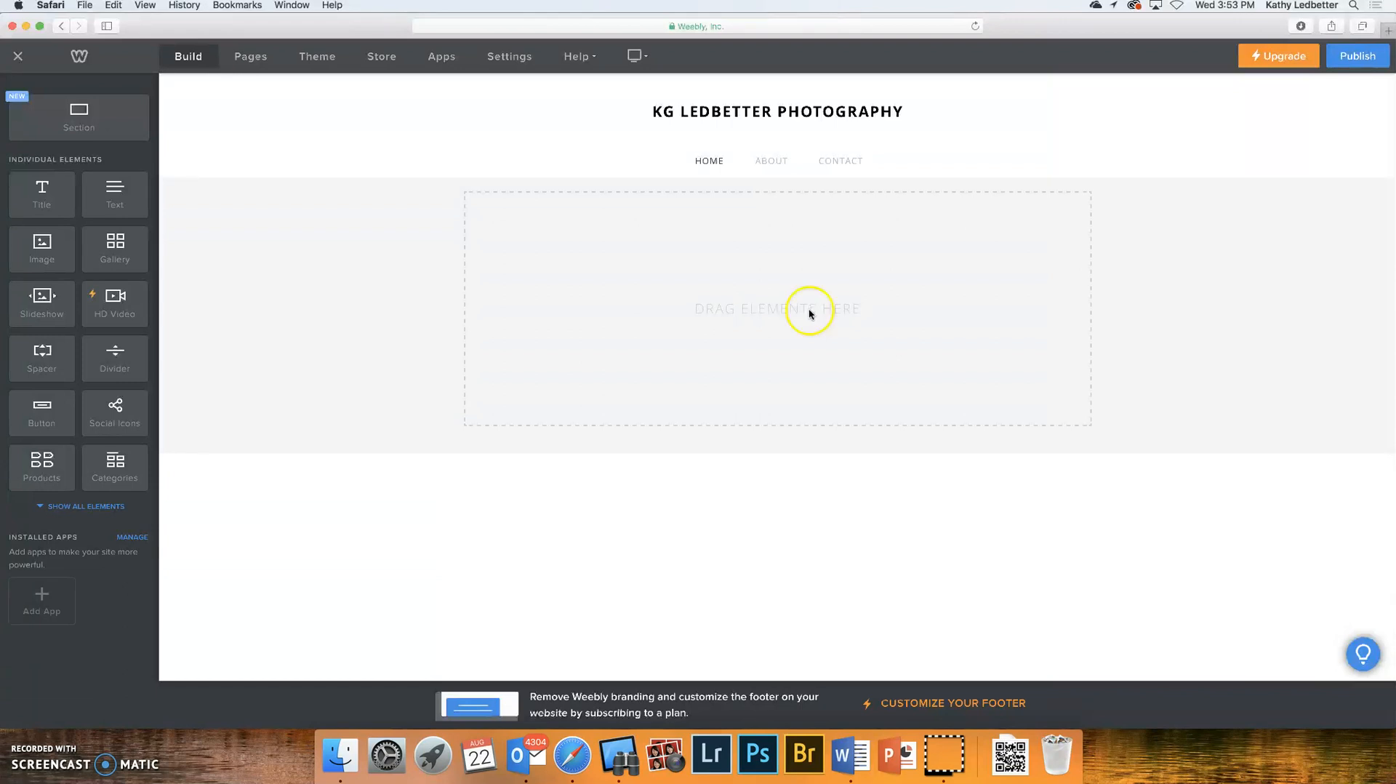
- On the About page, delete the large photo of the woman and the placeholder text block below it
left_click(772, 163)
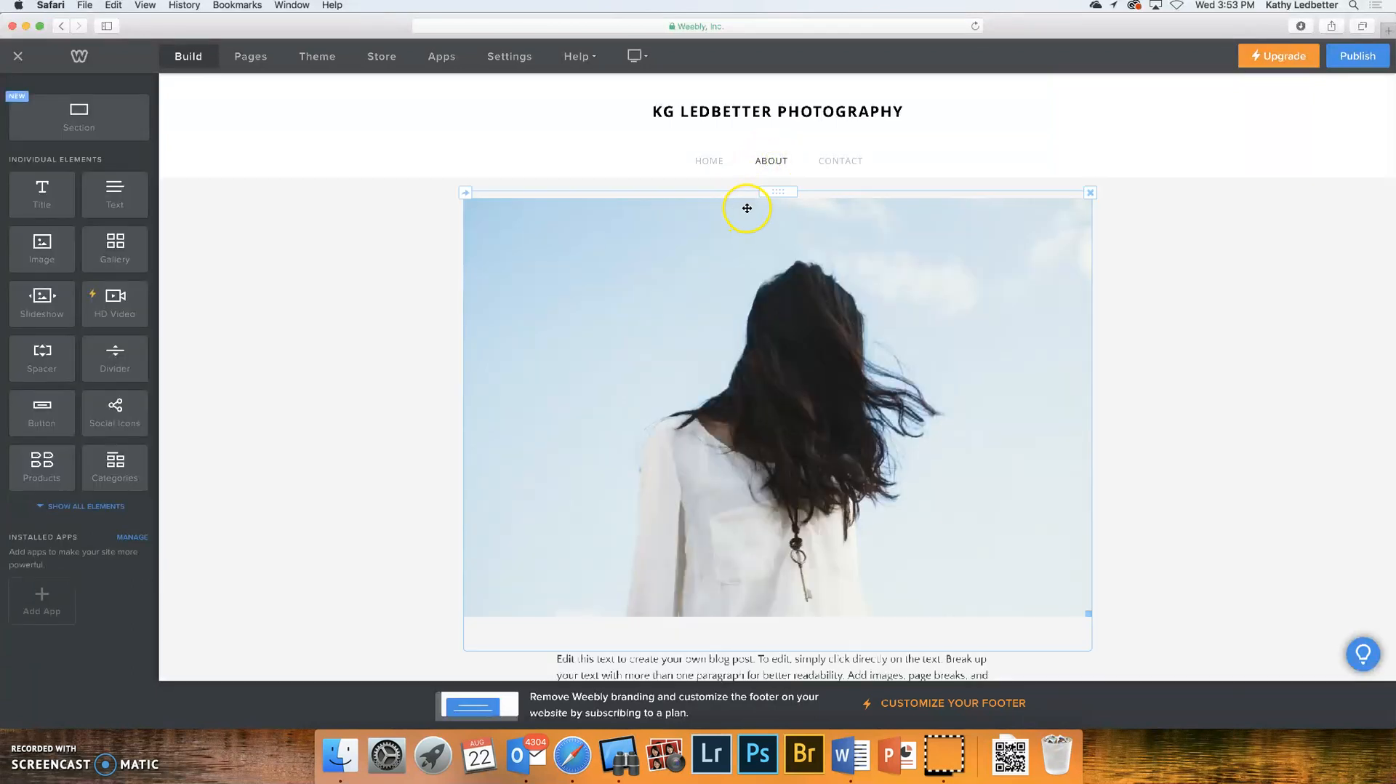
scroll(792, 277, "down", 1)
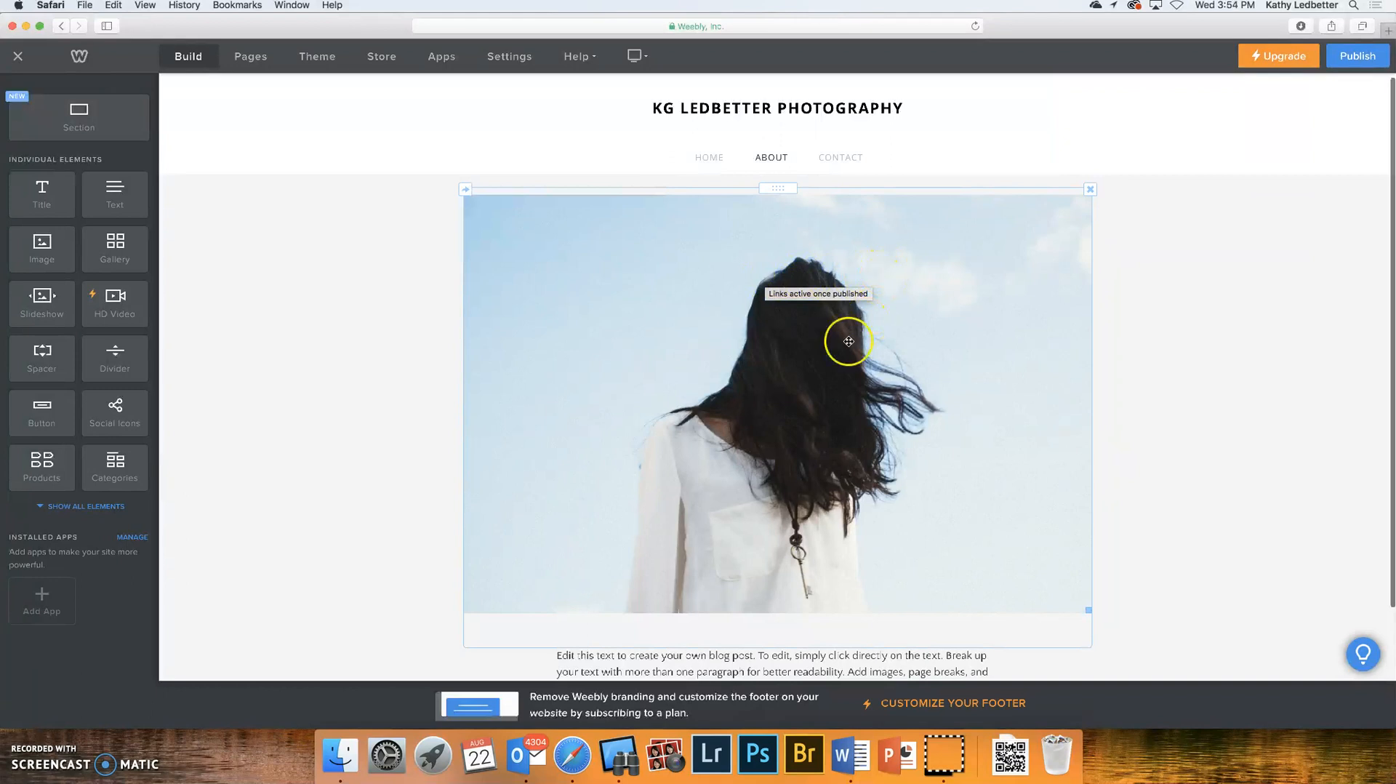
scroll(843, 349, "down", 3)
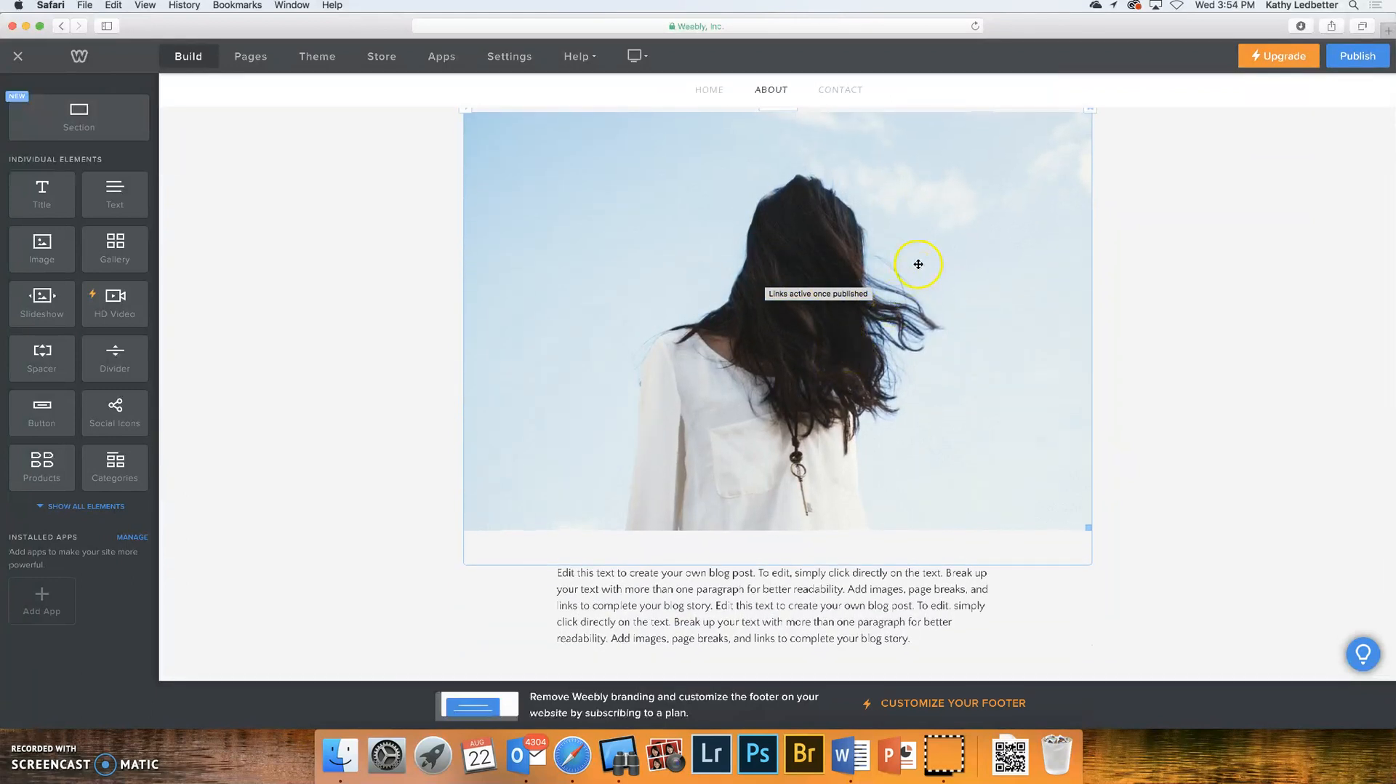
scroll(916, 265, "up", 3)
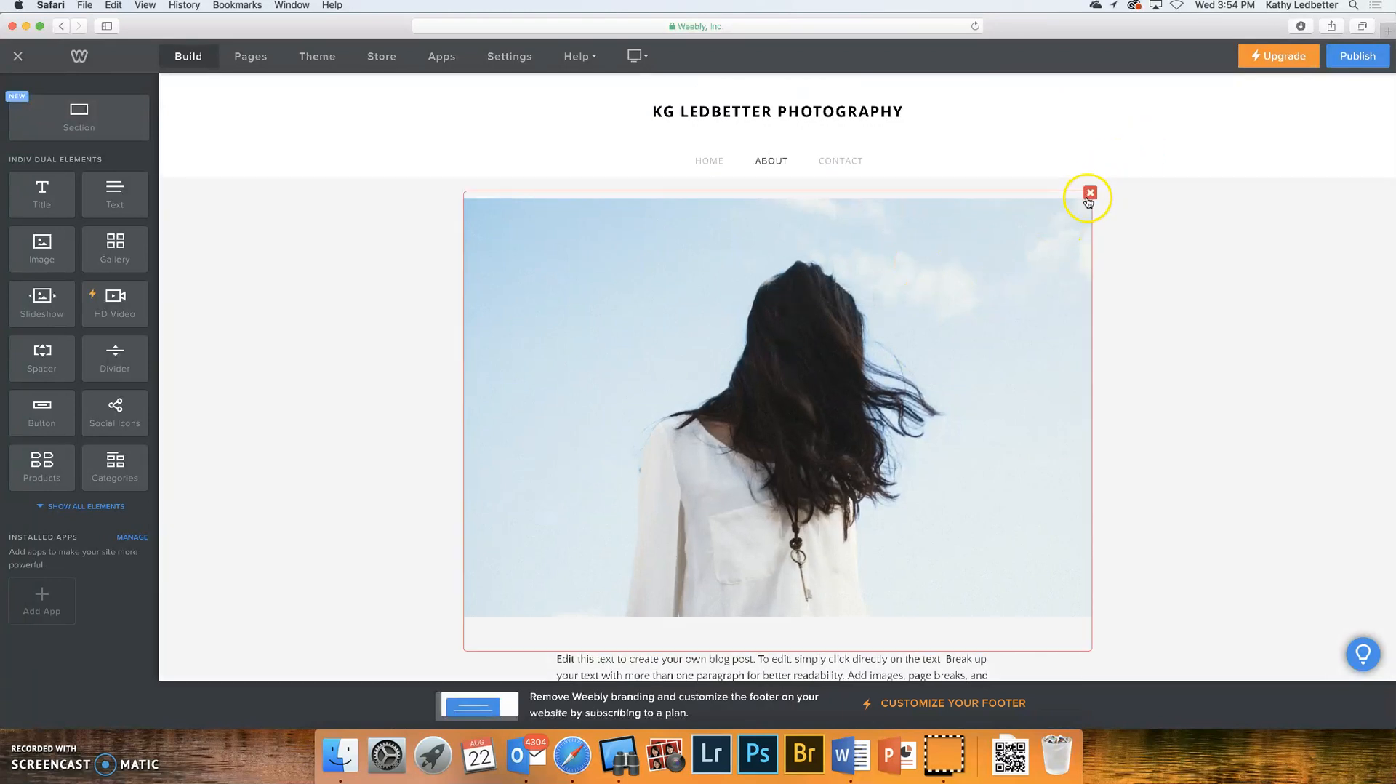
left_click(1089, 193)
left_click(1069, 145)
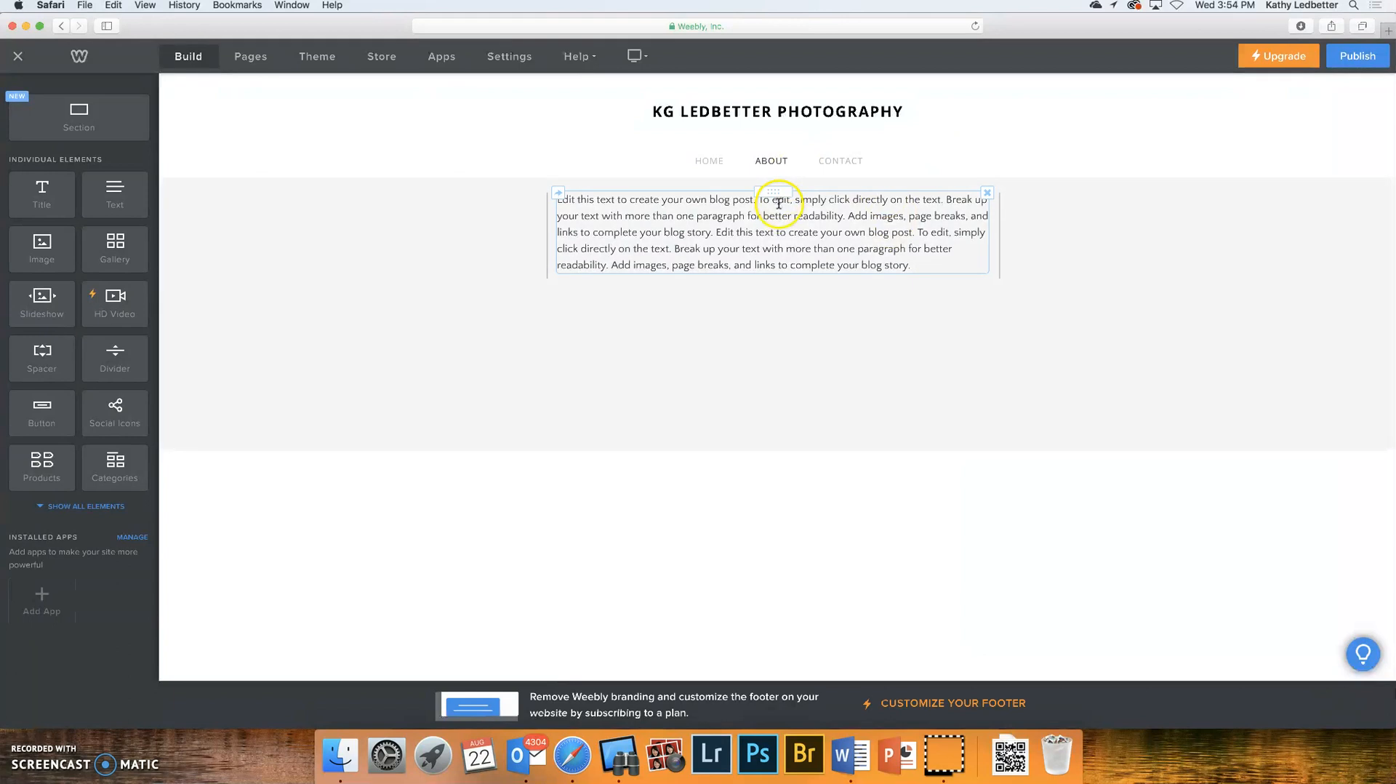
left_click(987, 194)
left_click(961, 152)
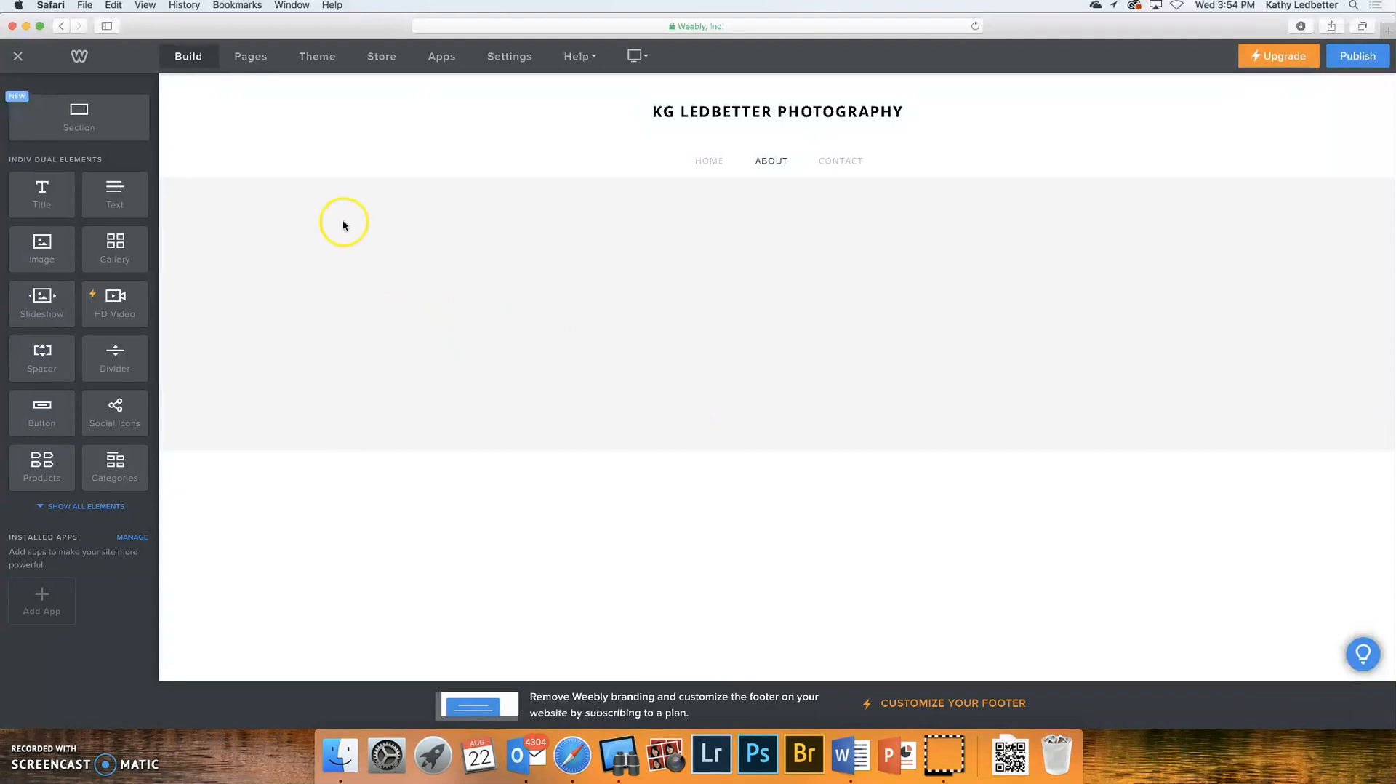
- Delete the leftover spacer from the About page
left_click(749, 192)
left_click(717, 149)
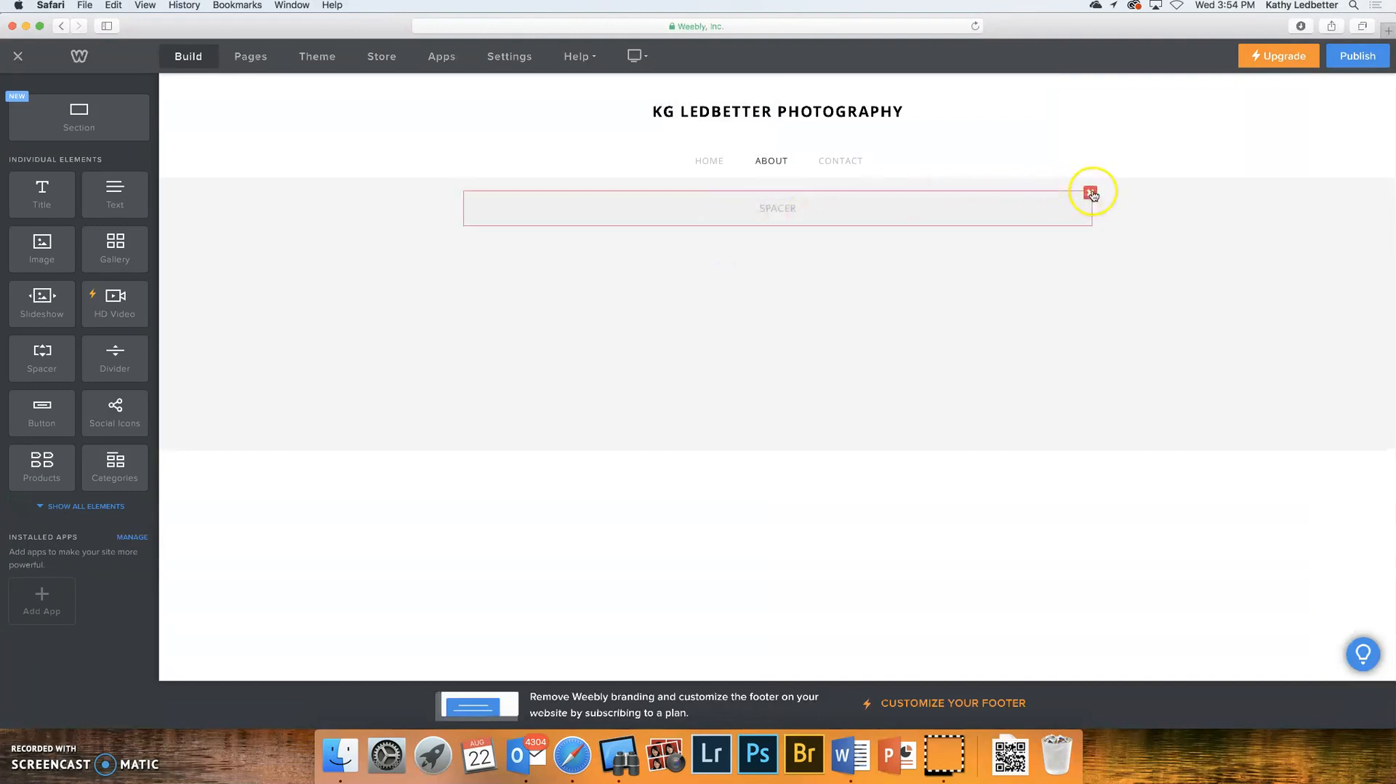
left_click(1090, 192)
left_click(1061, 149)
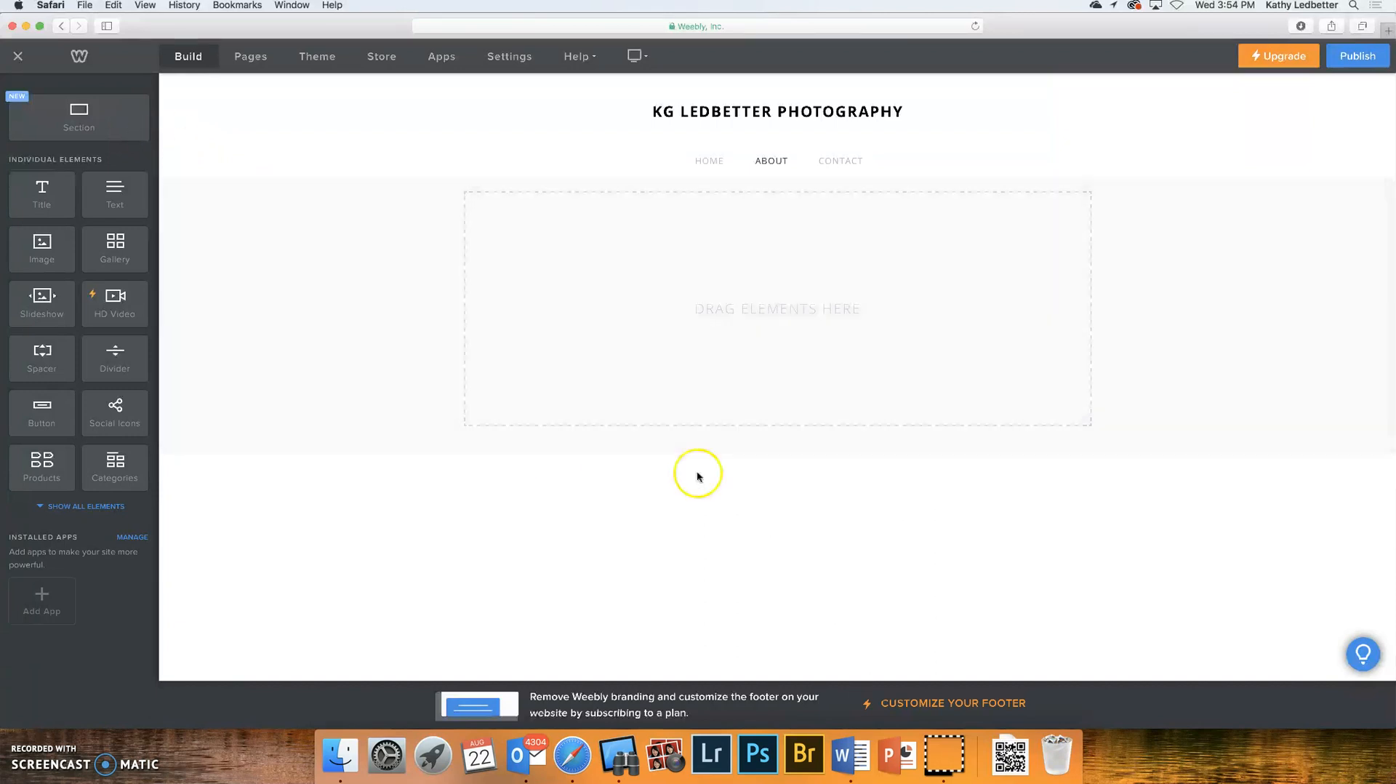
- Look over the Contact page and delete it from the site
left_click(836, 160)
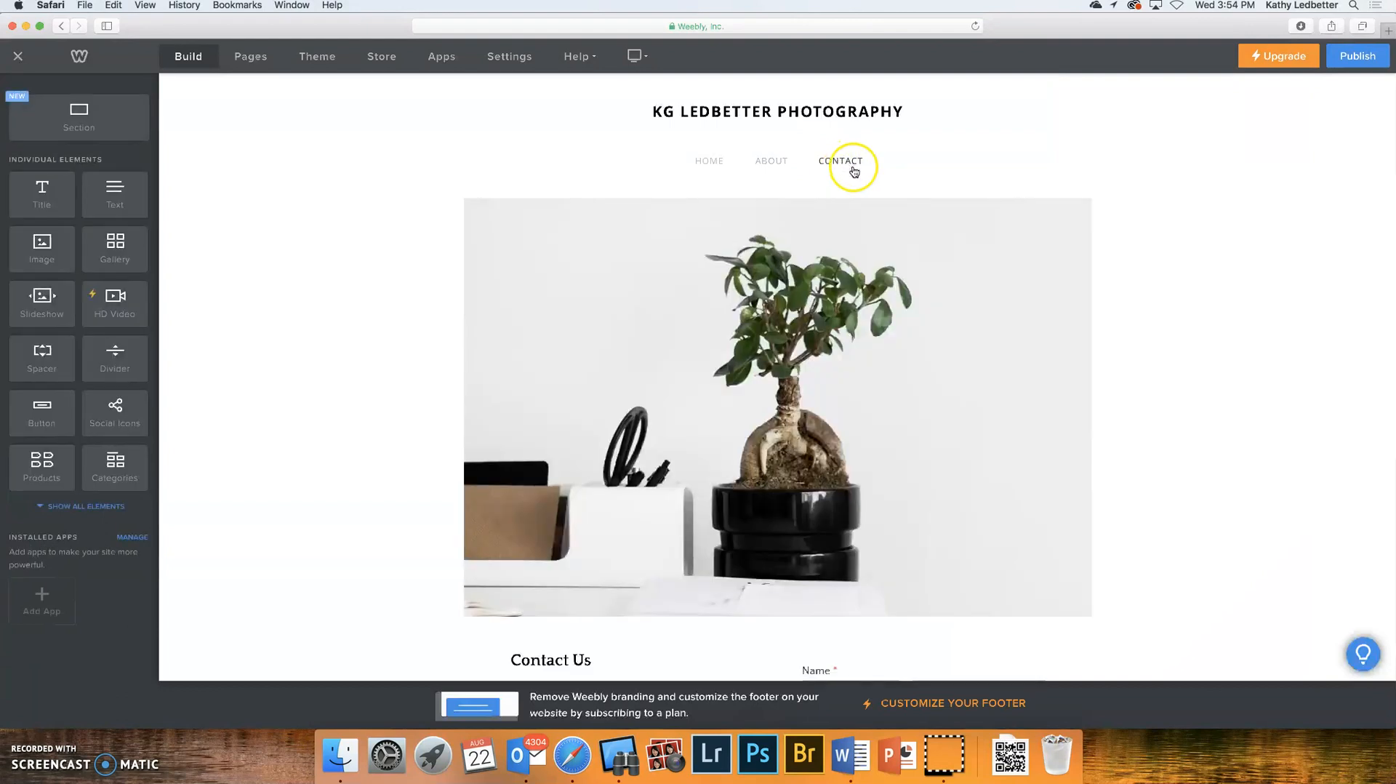
scroll(852, 170, "down", 5)
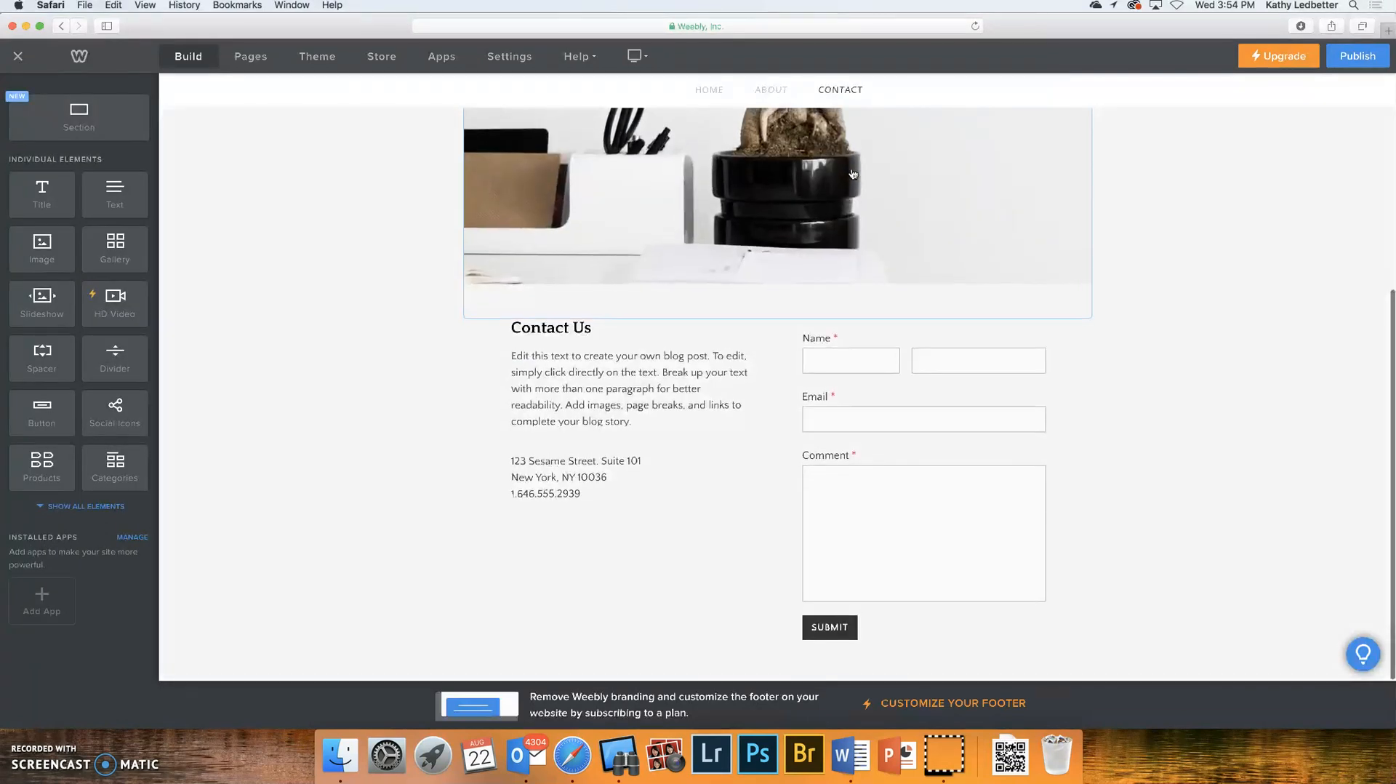
scroll(853, 173, "up", 5)
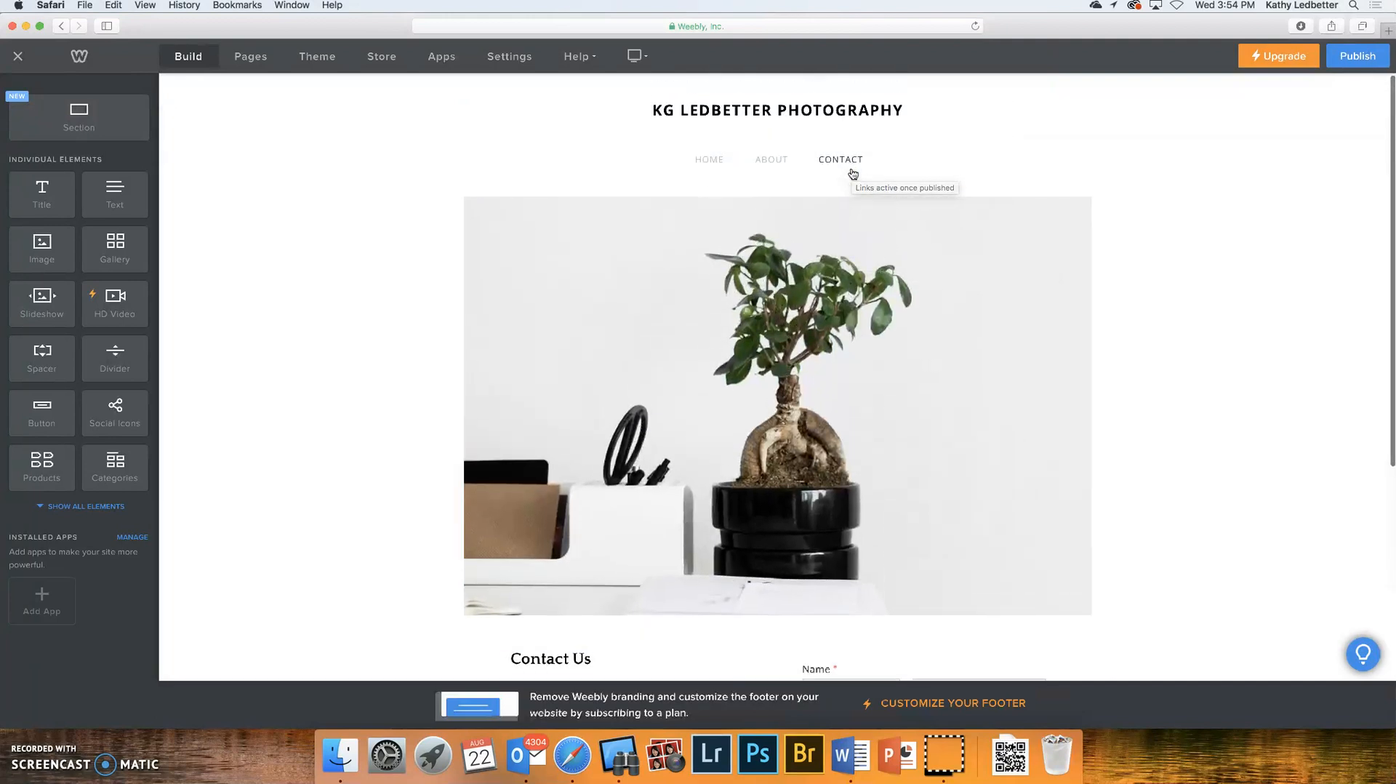
scroll(853, 174, "down", 5)
scroll(852, 174, "up", 5)
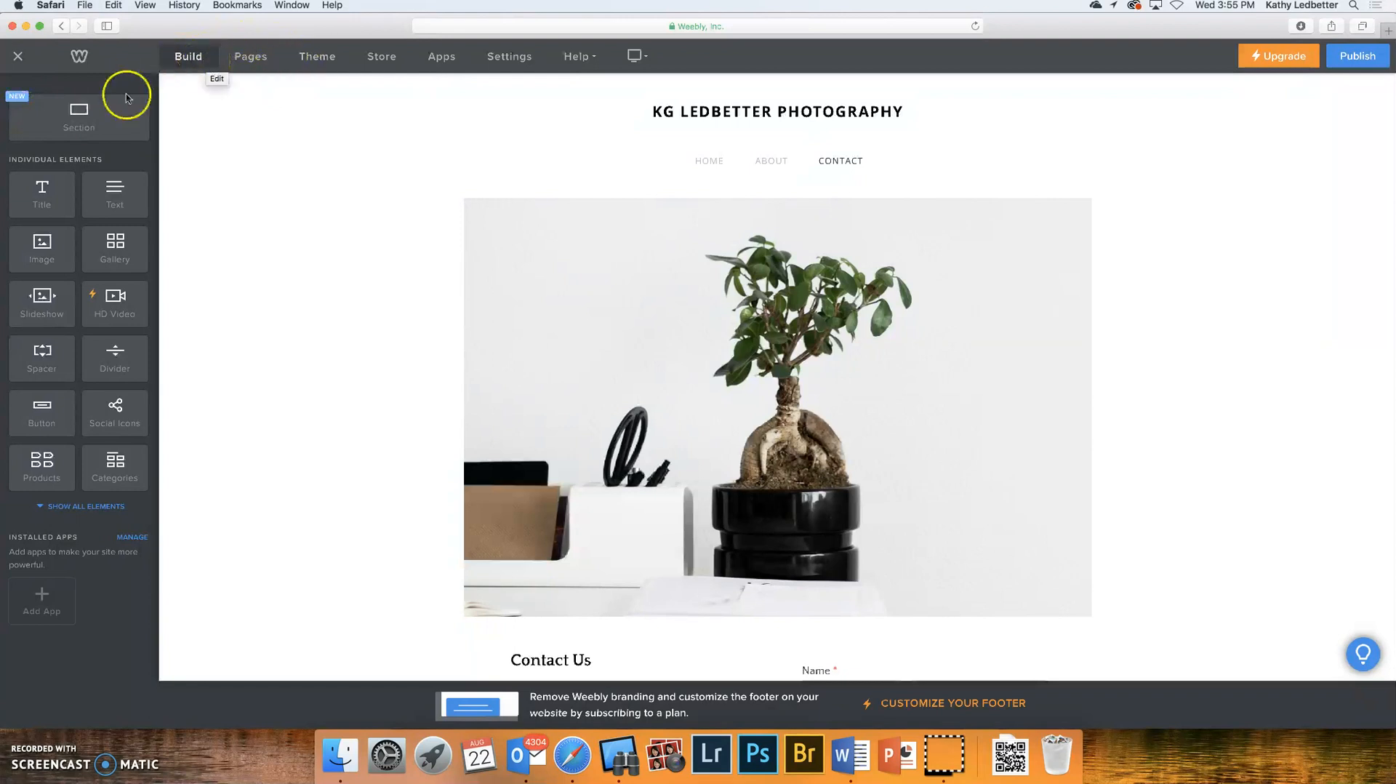
left_click(248, 58)
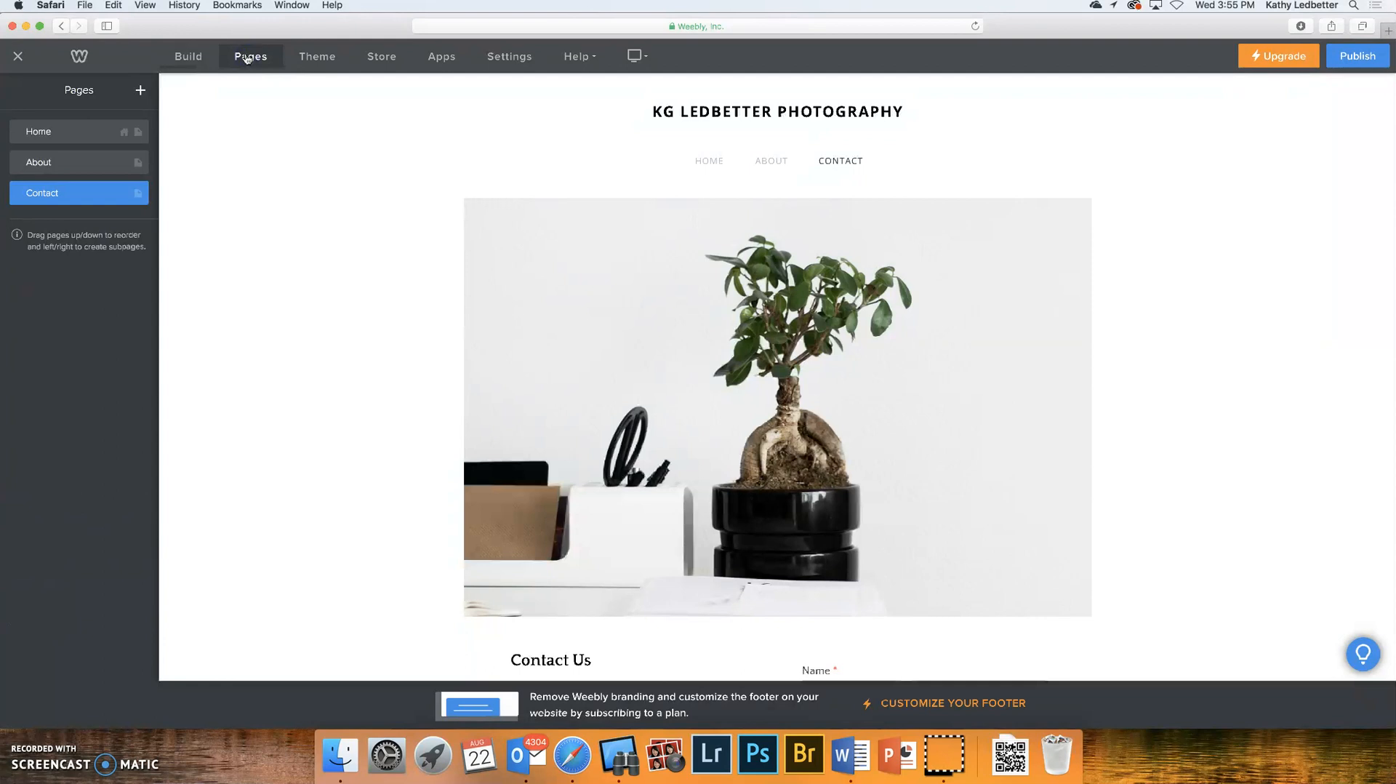
left_click(43, 192)
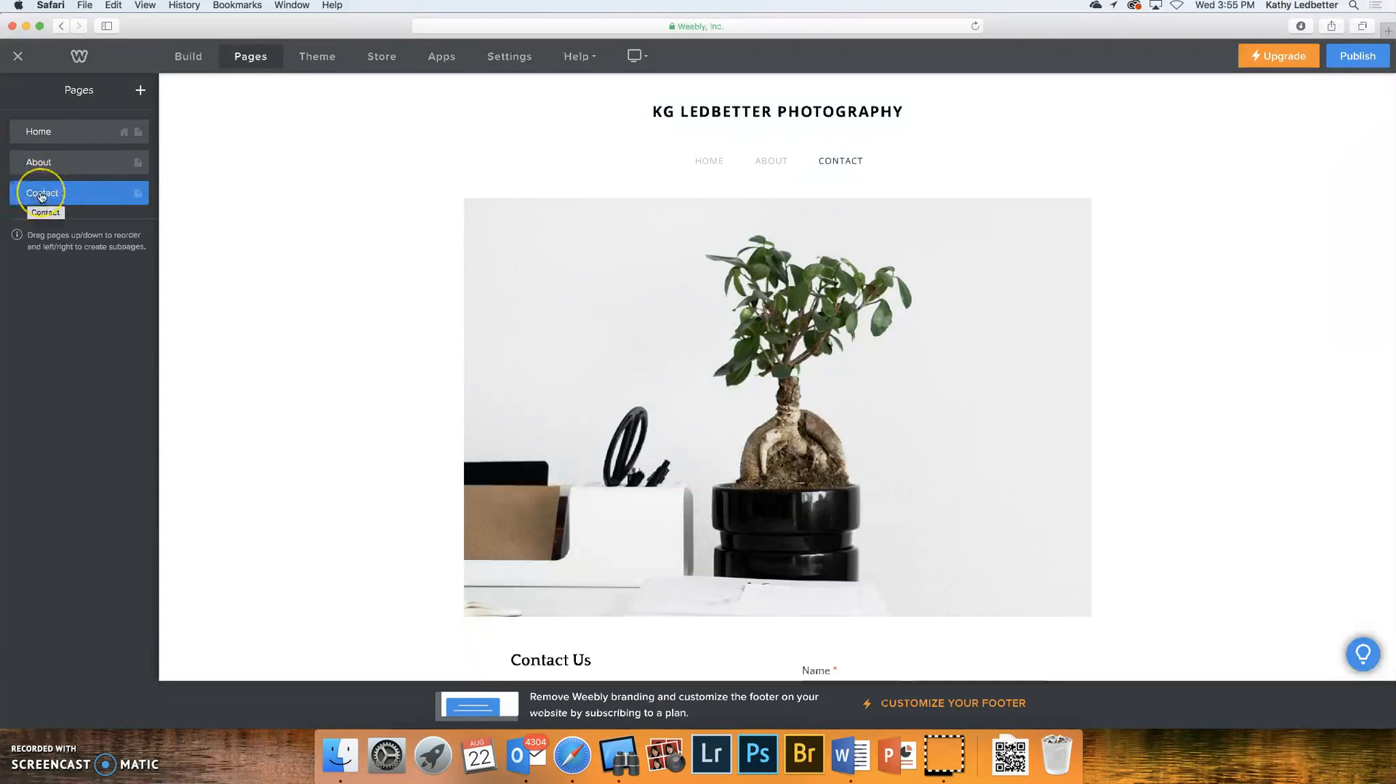
left_click(42, 195)
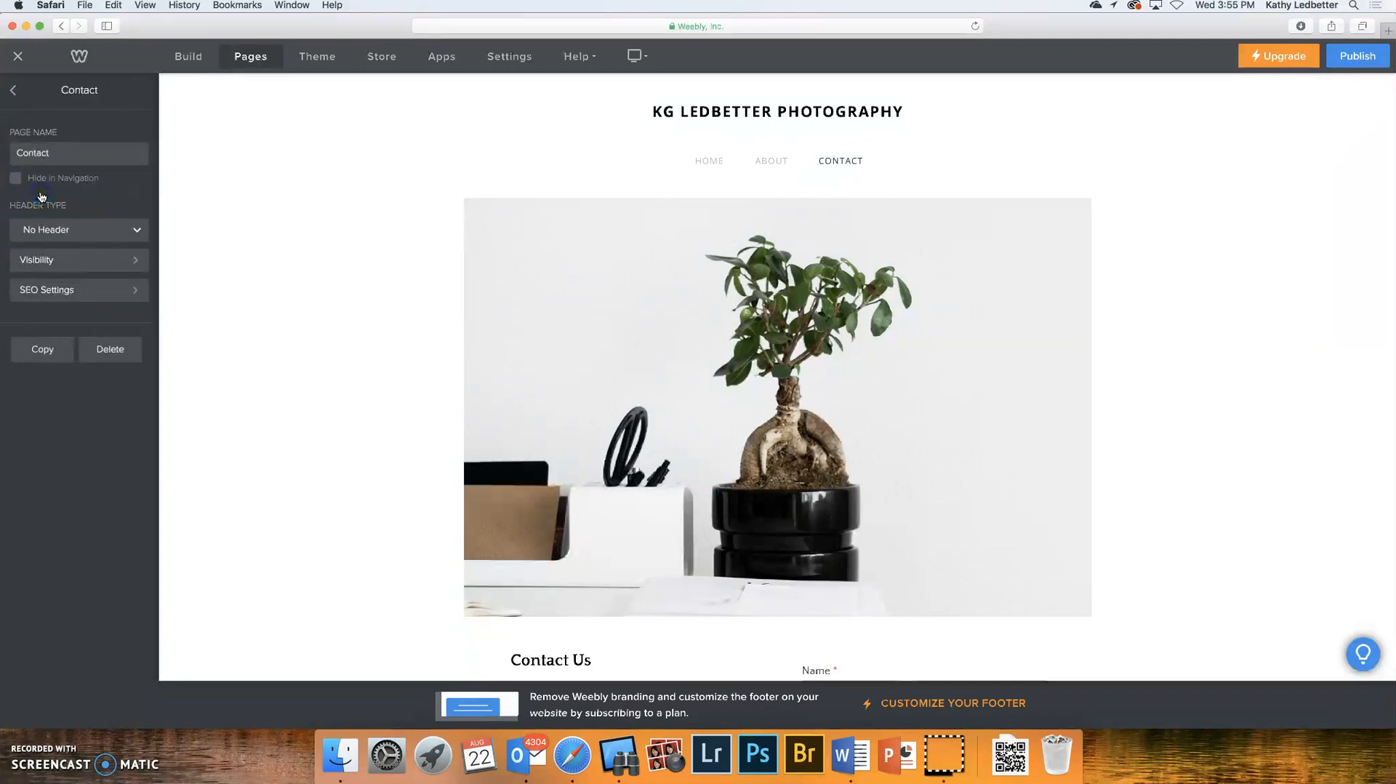
left_click(109, 352)
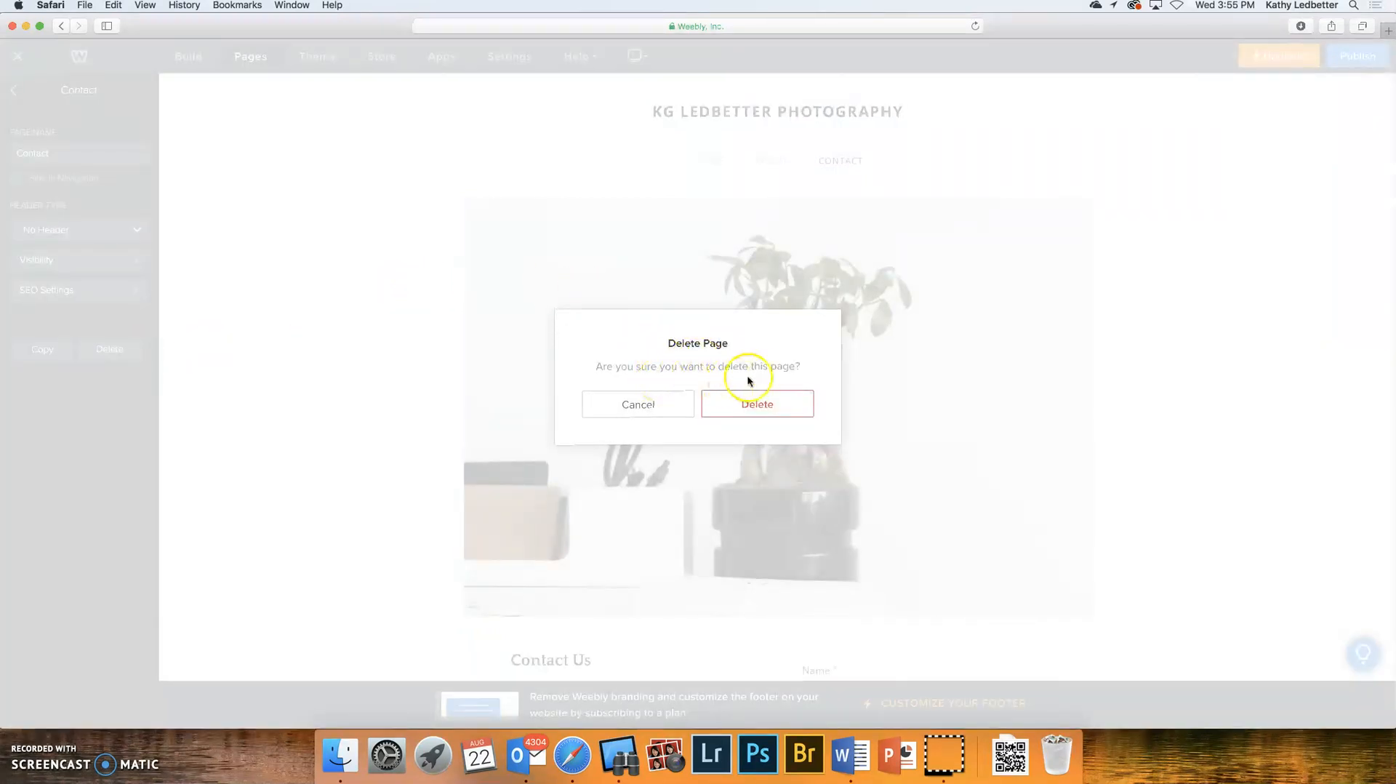
left_click(756, 402)
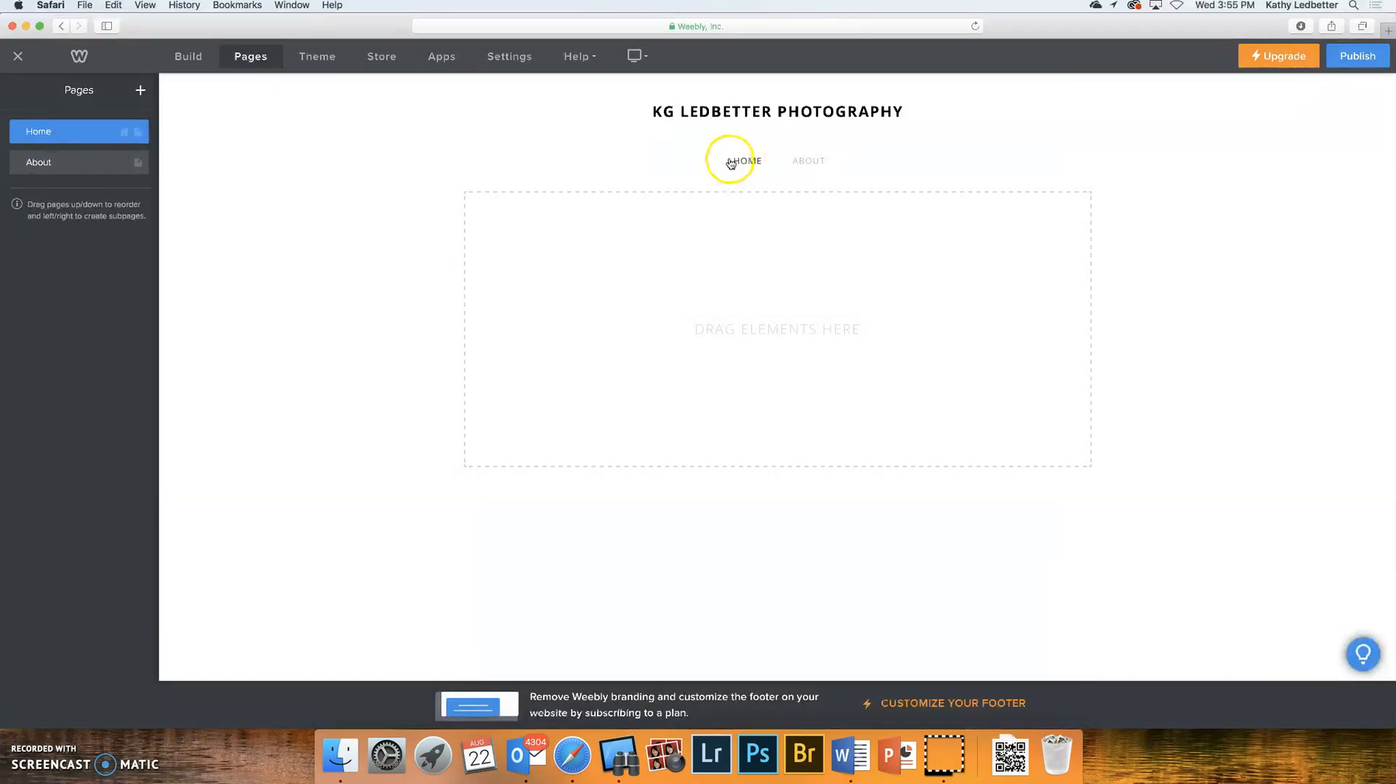
left_click(823, 166)
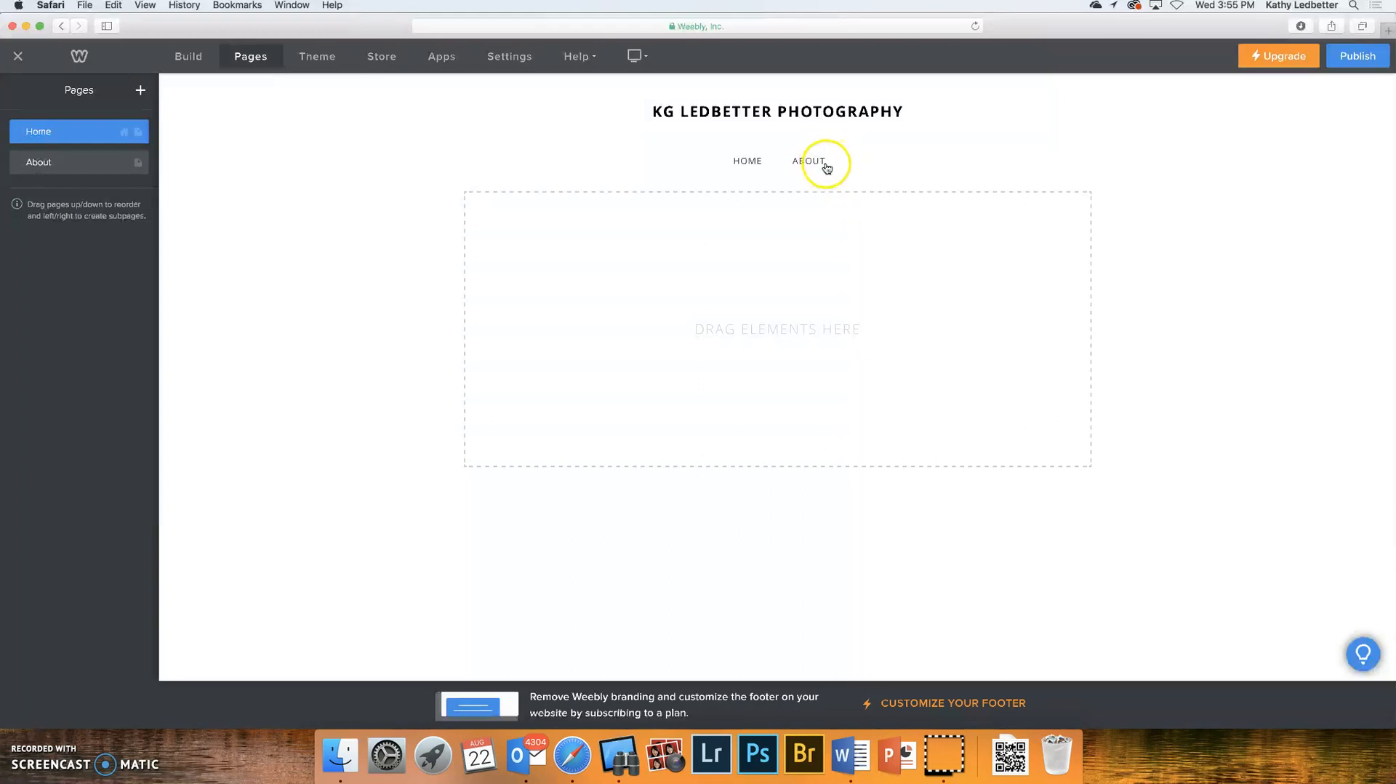
left_click(832, 168)
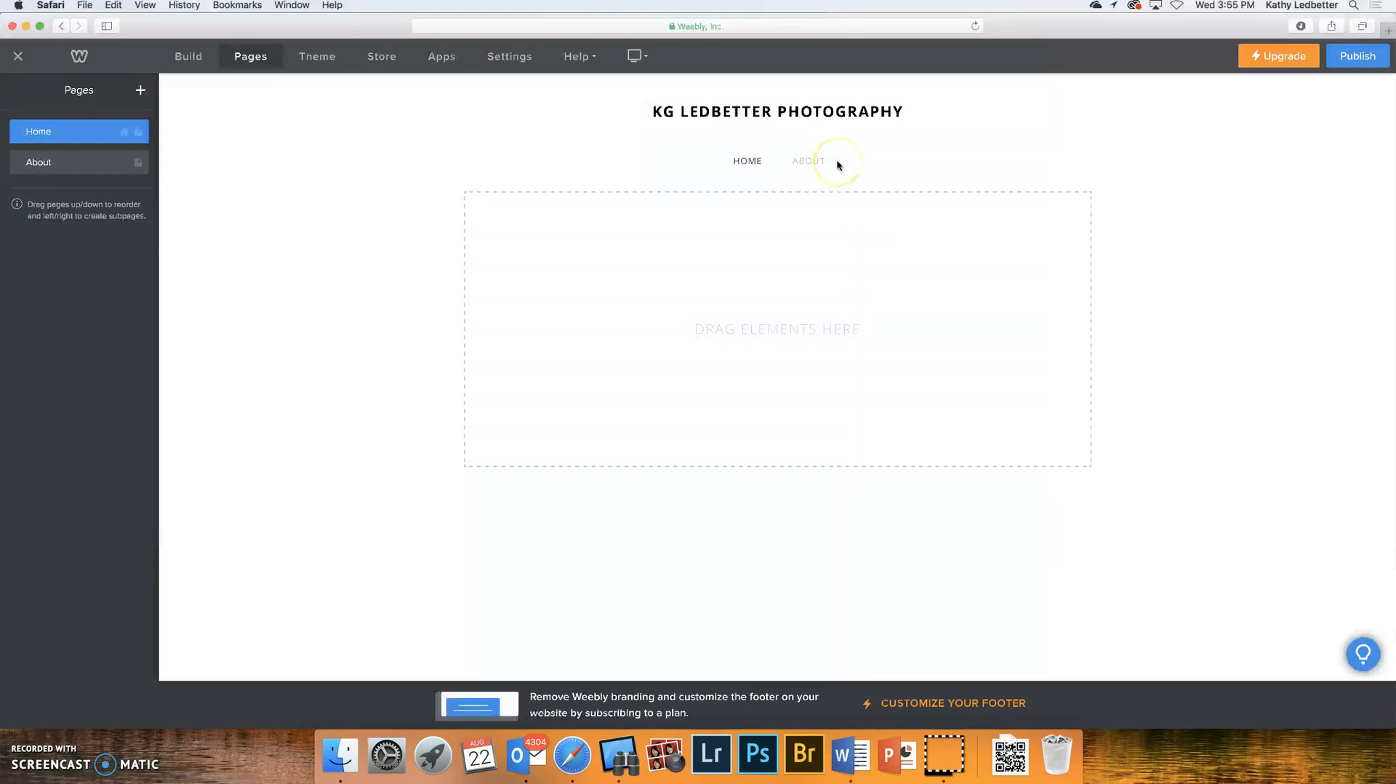
- Add a new blog page to the site and name it Assignments
left_click(141, 91)
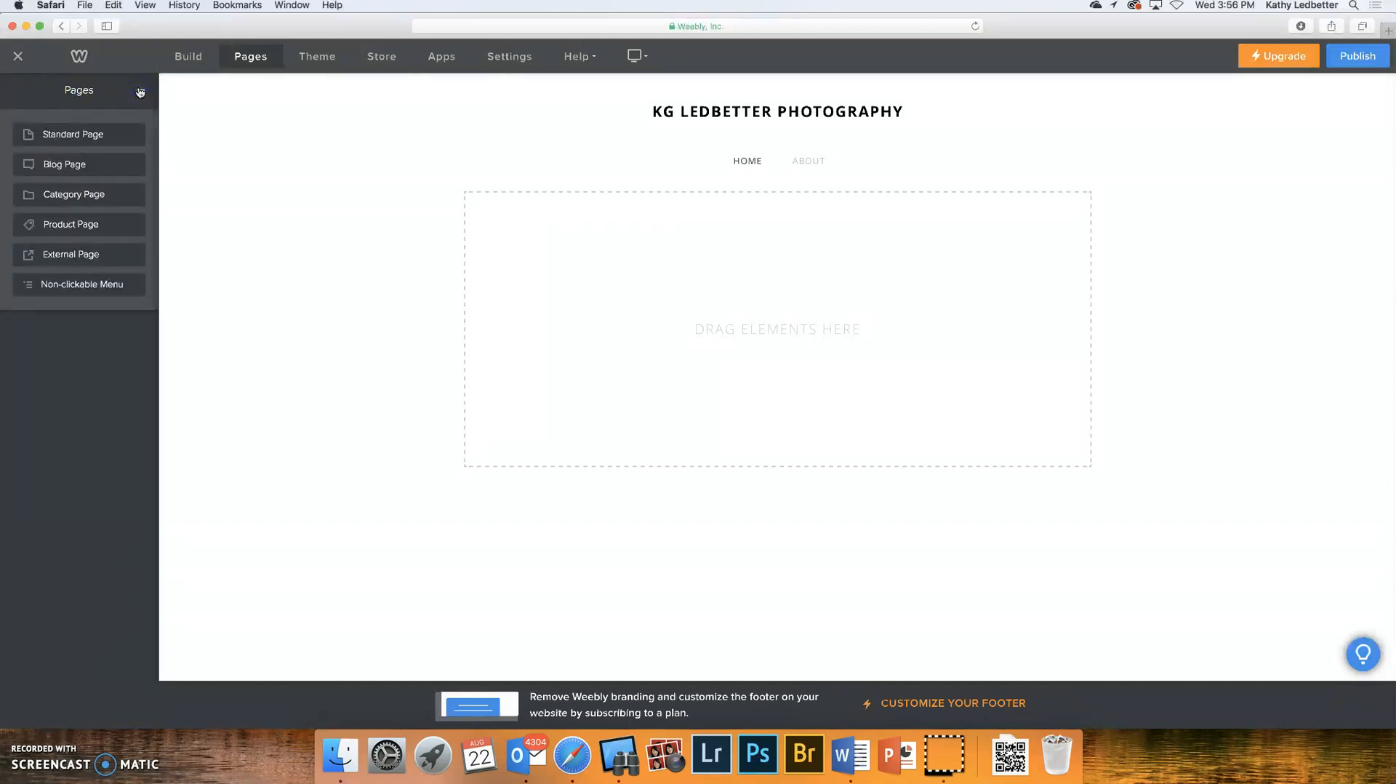
left_click(88, 165)
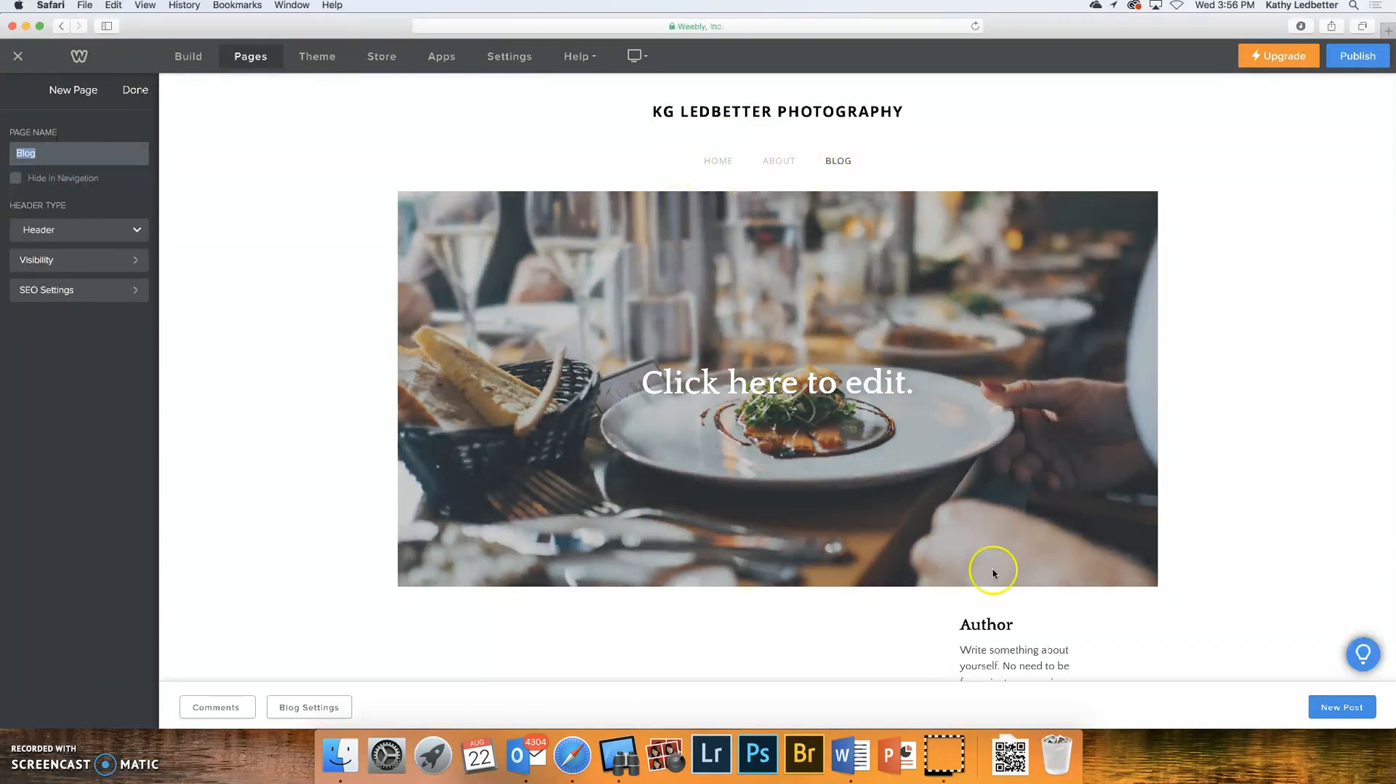
scroll(936, 491, "down", 3)
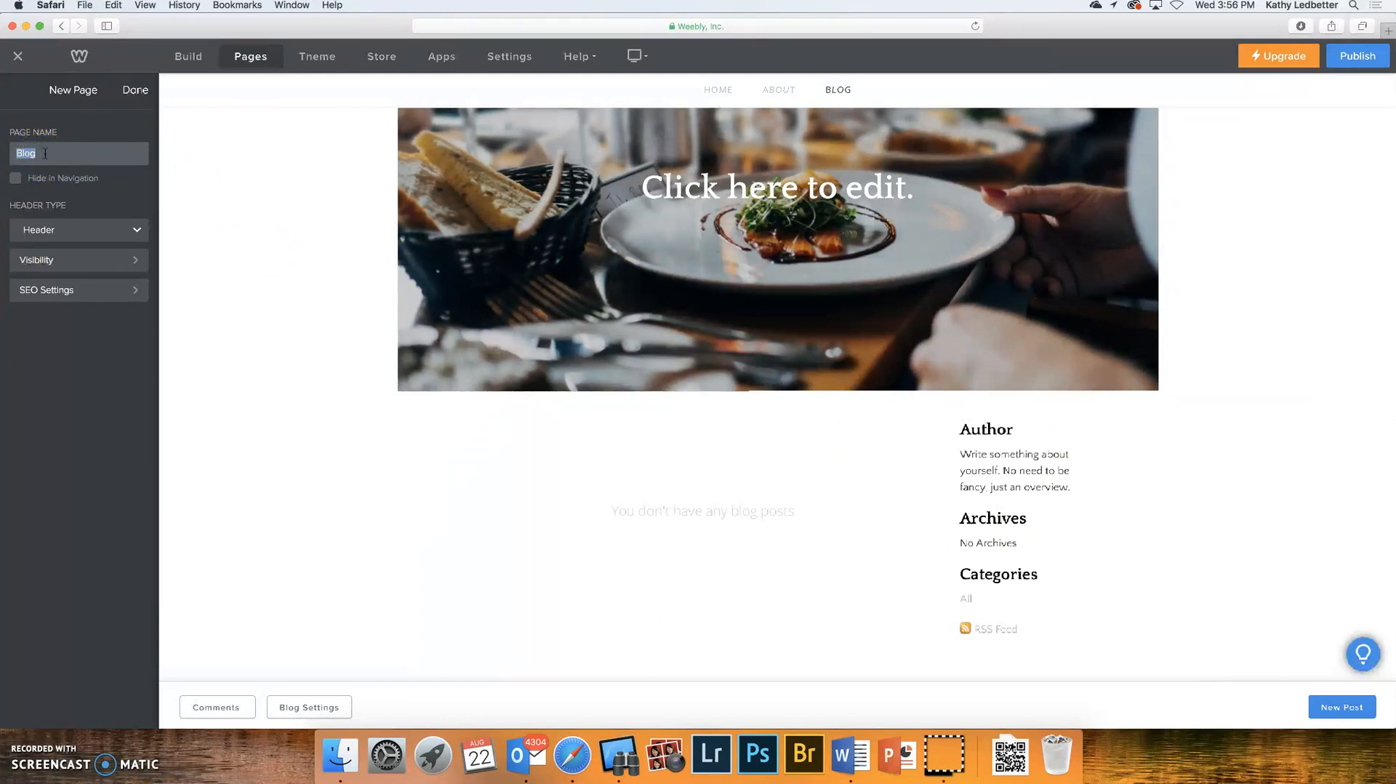
key("BackSpace")
left_click(42, 156)
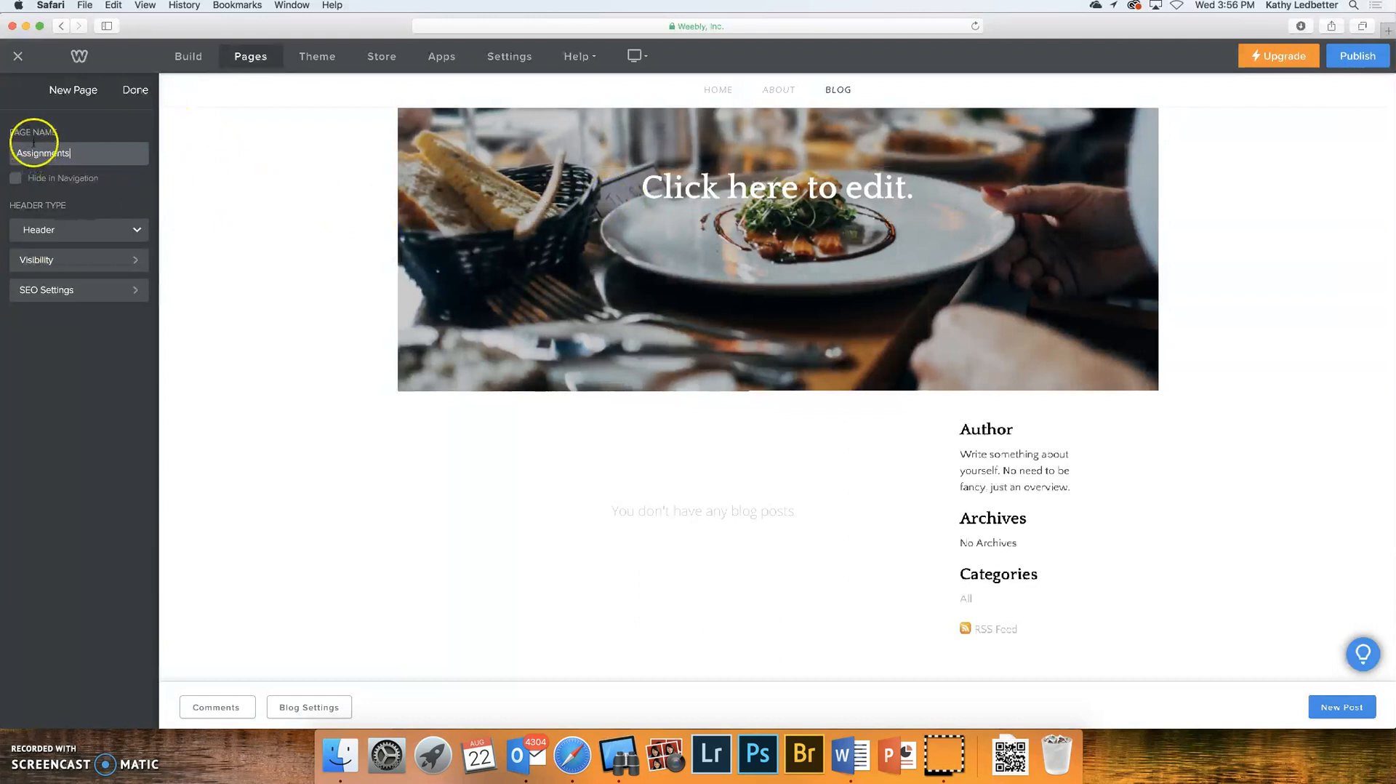
left_click(136, 90)
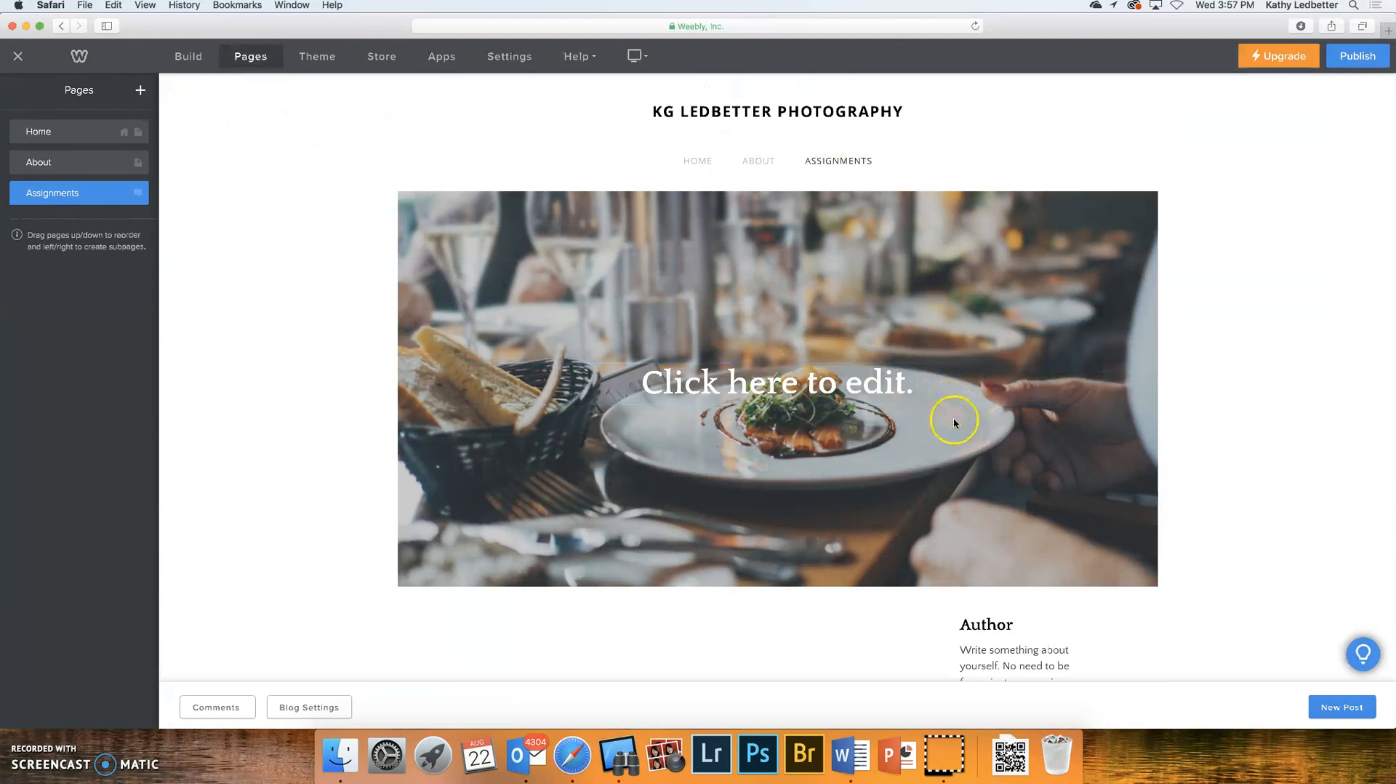
- Shrink the height of the Assignments page's header photo to a narrow banner strip
scroll(783, 451, "down", 5)
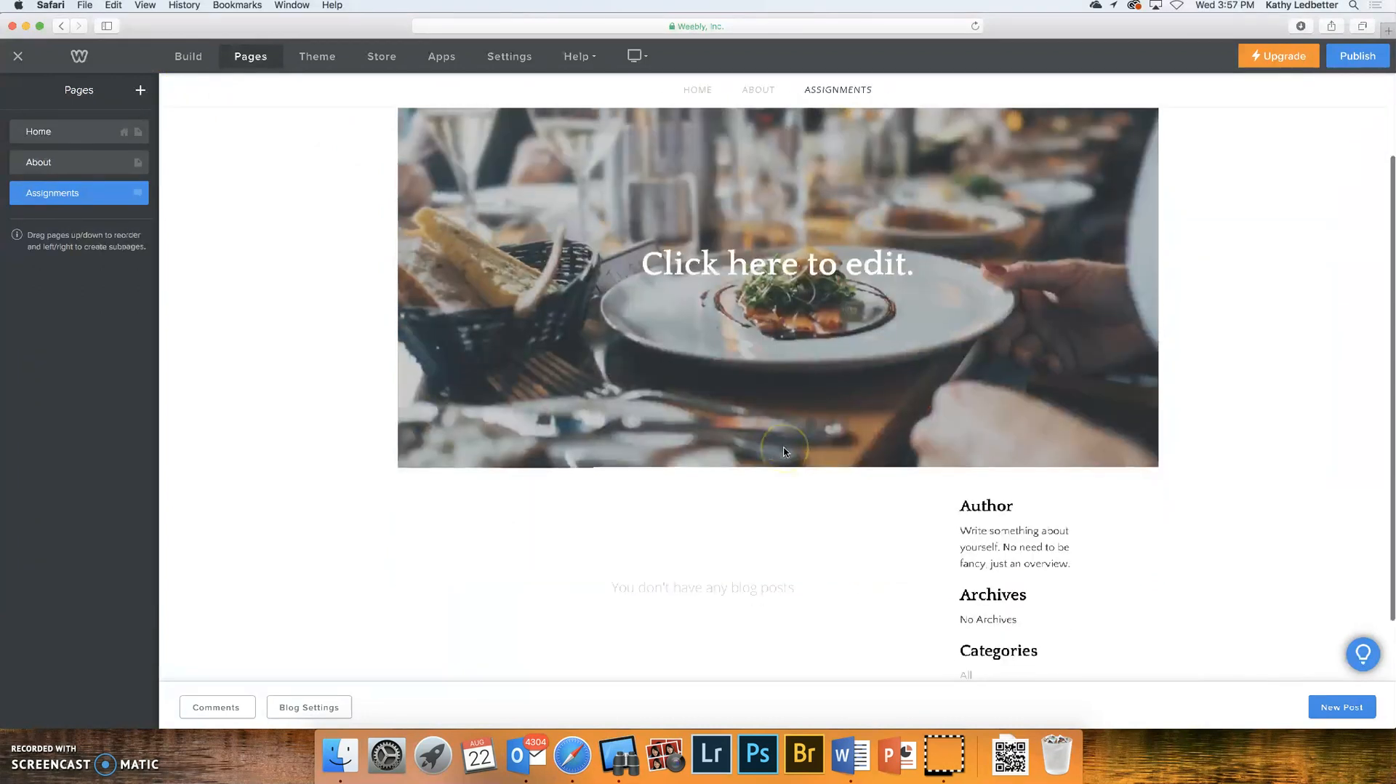
scroll(783, 451, "up", 5)
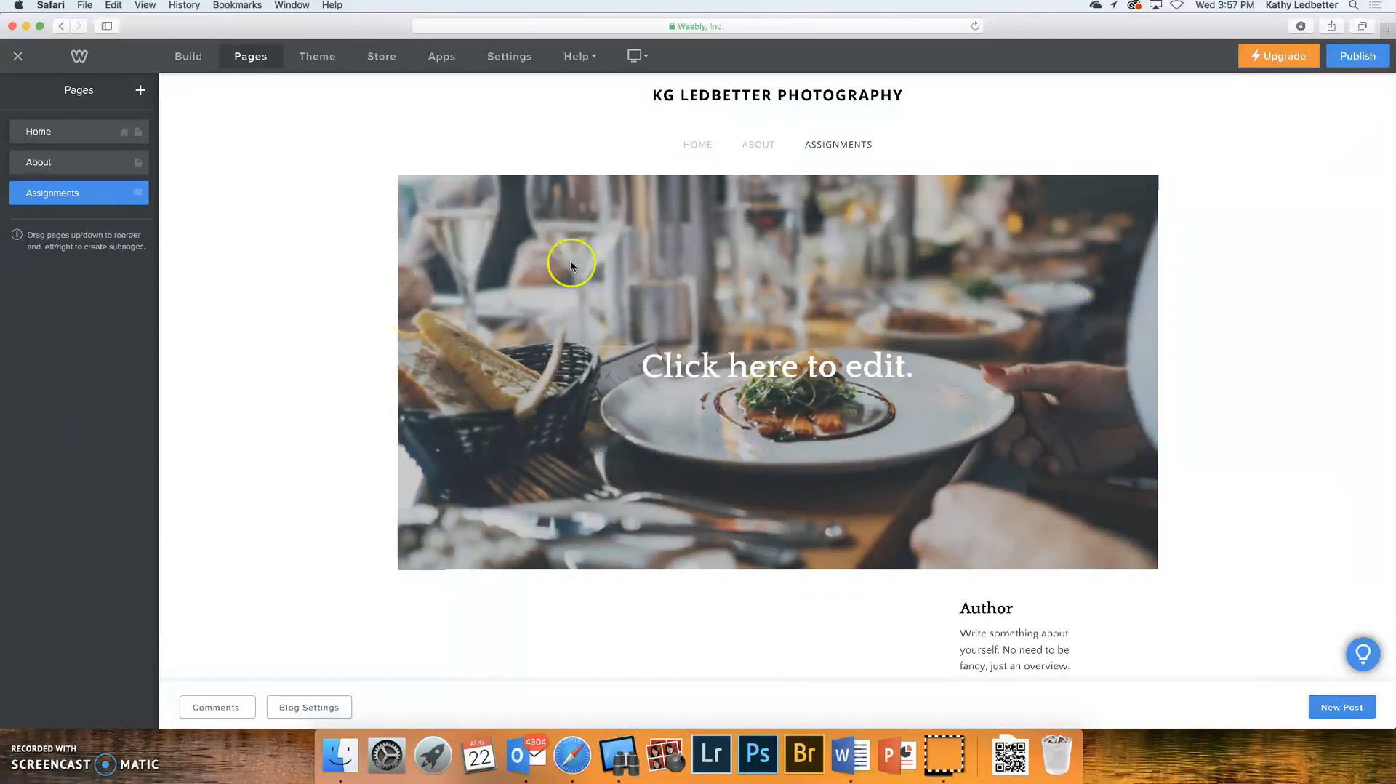
left_click(752, 477)
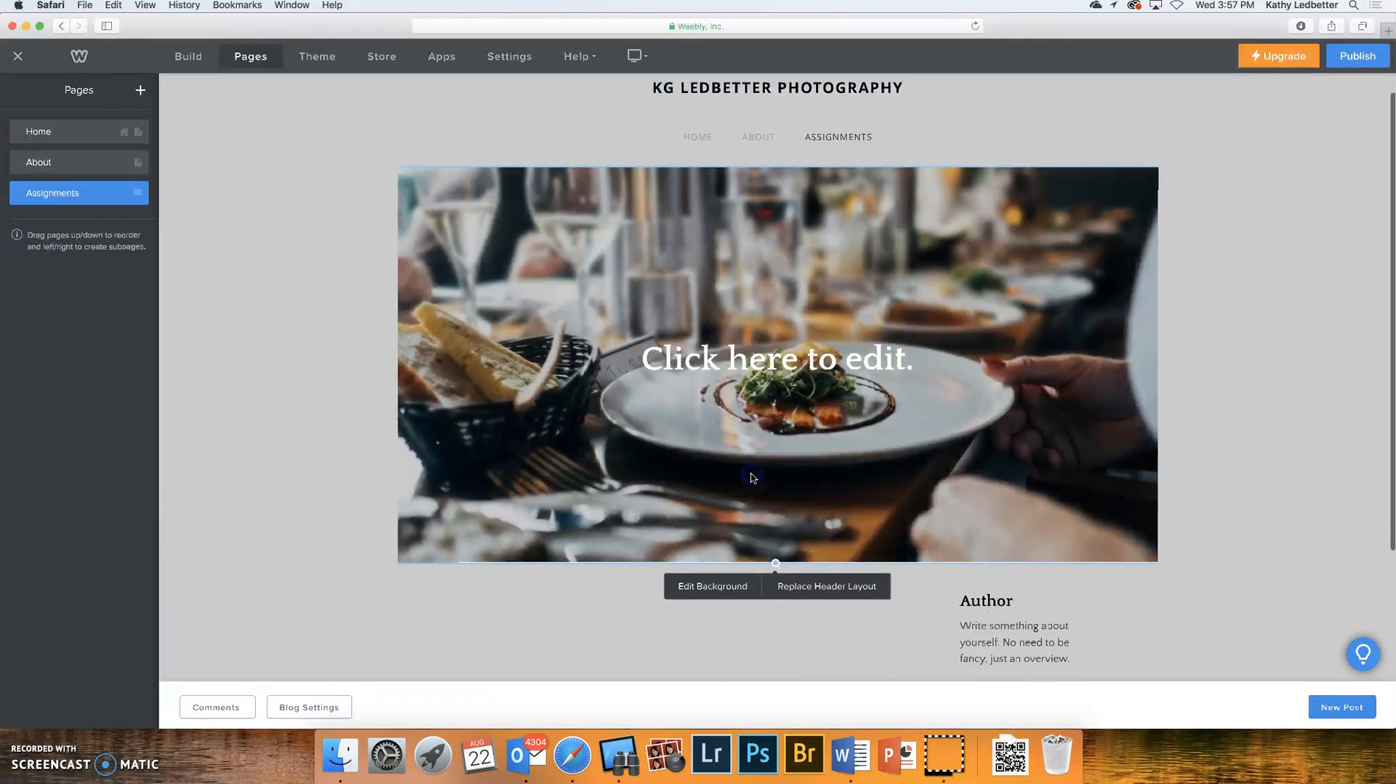
scroll(753, 477, "down", 1)
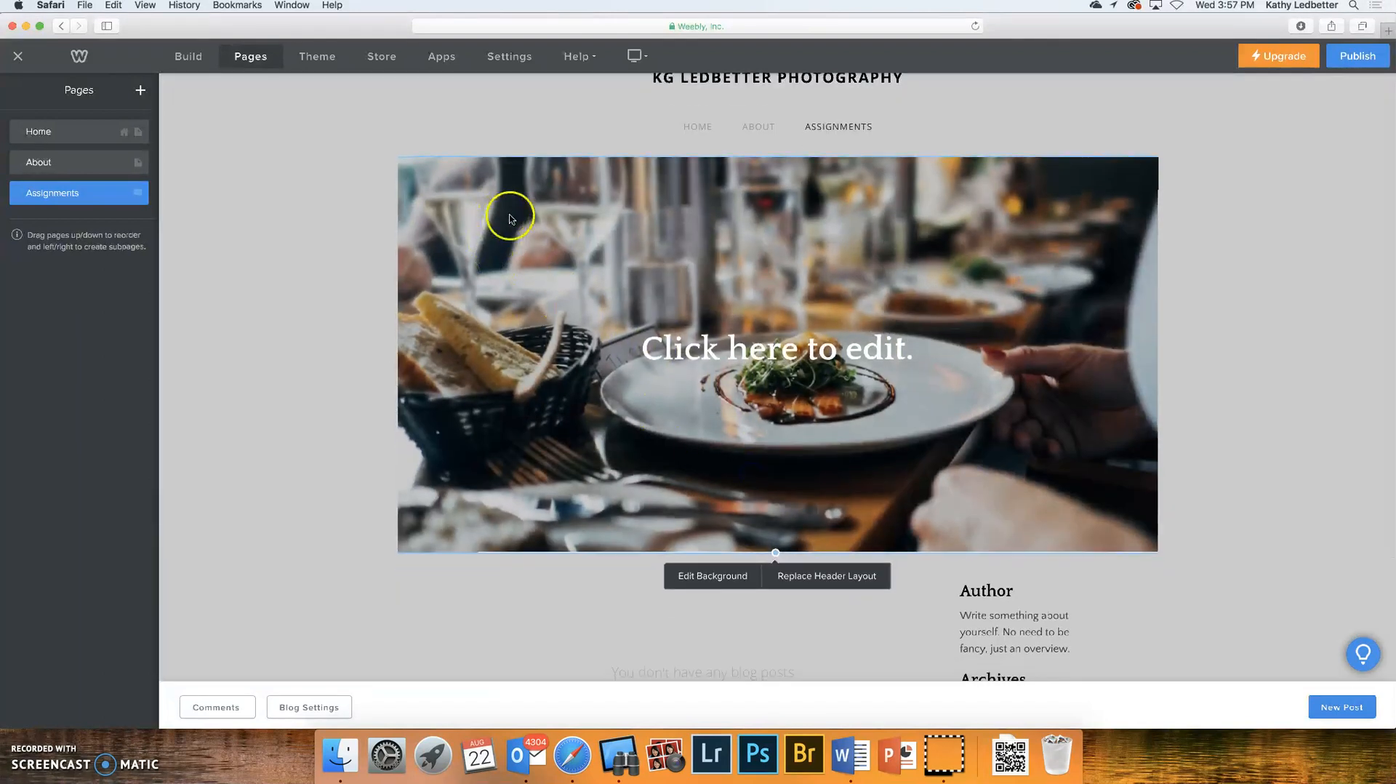
scroll(436, 418, "up", 2)
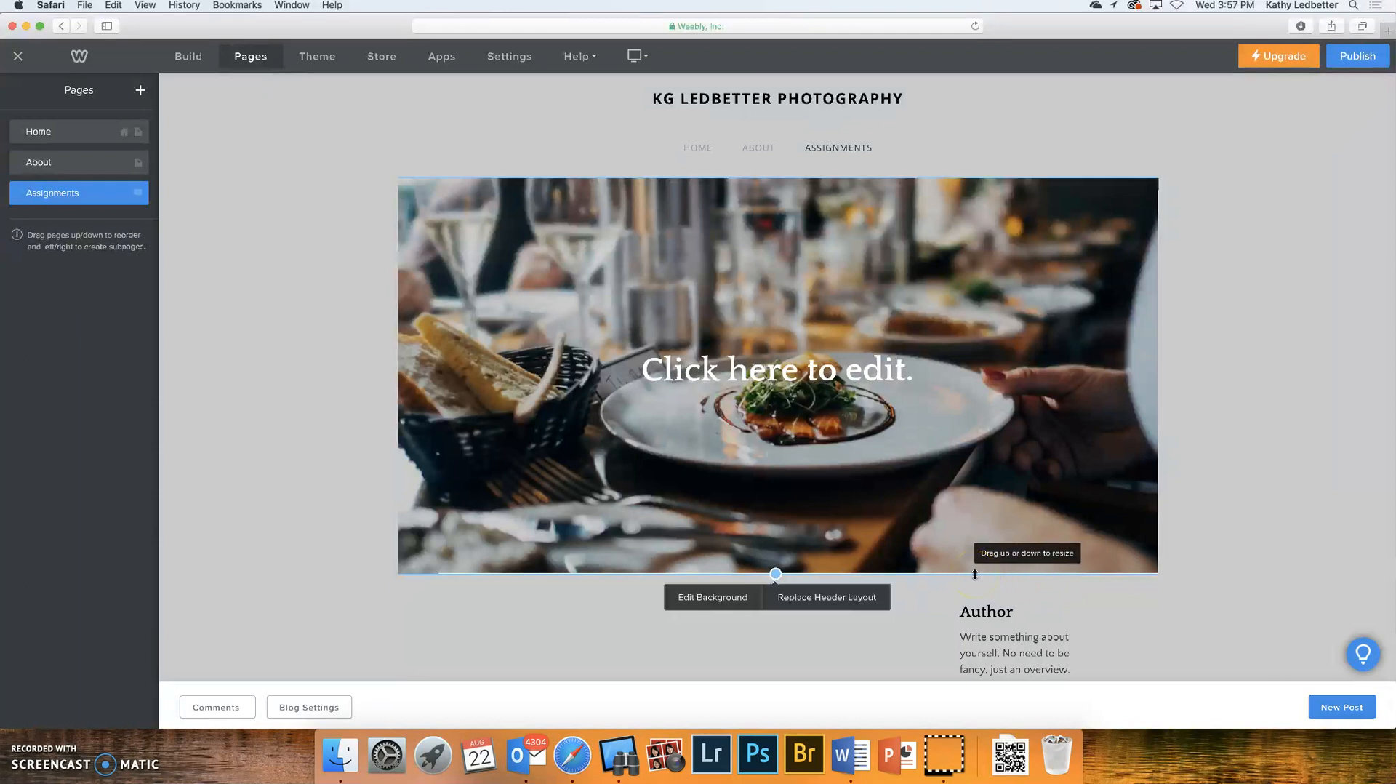
left_click_drag(974, 574, 952, 295)
left_click(925, 231)
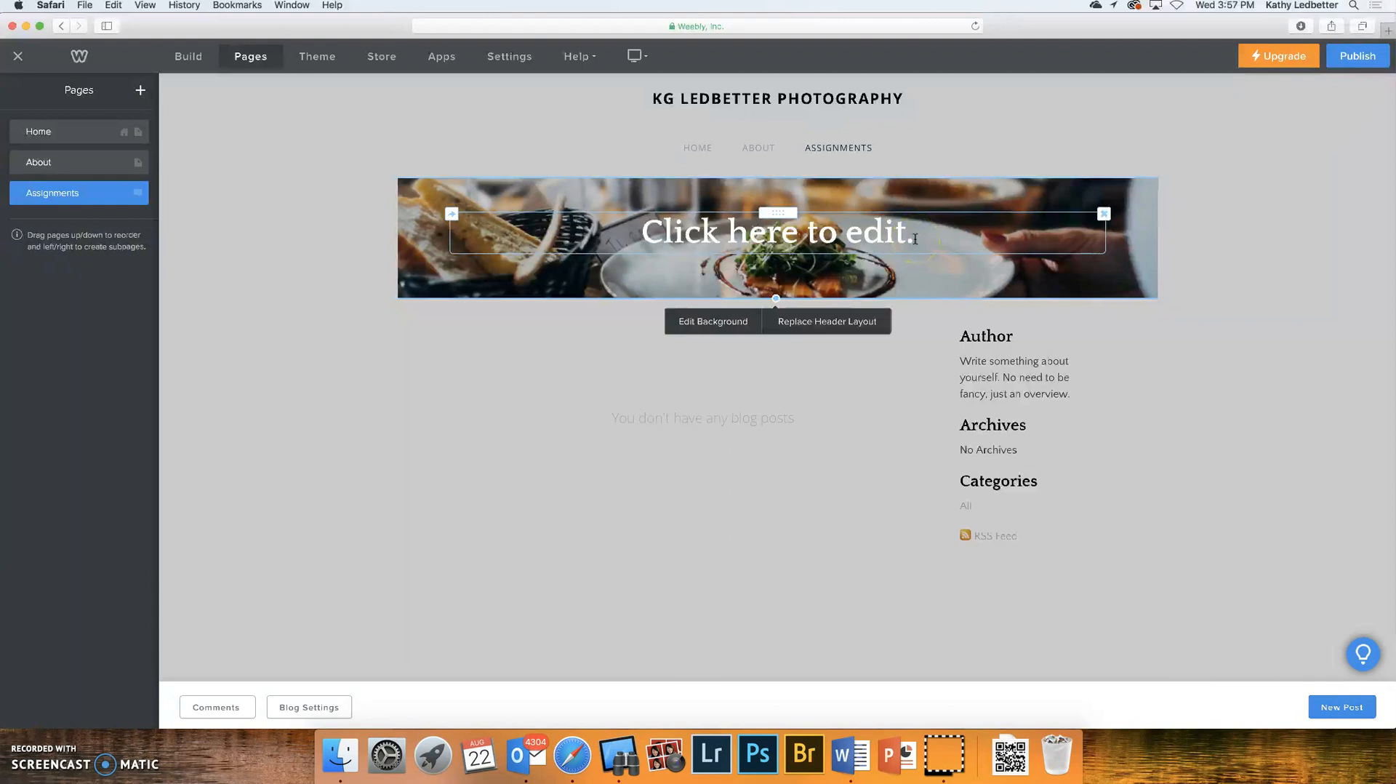
- Switch the Assignments page header's background type from image to Color
left_click(681, 321)
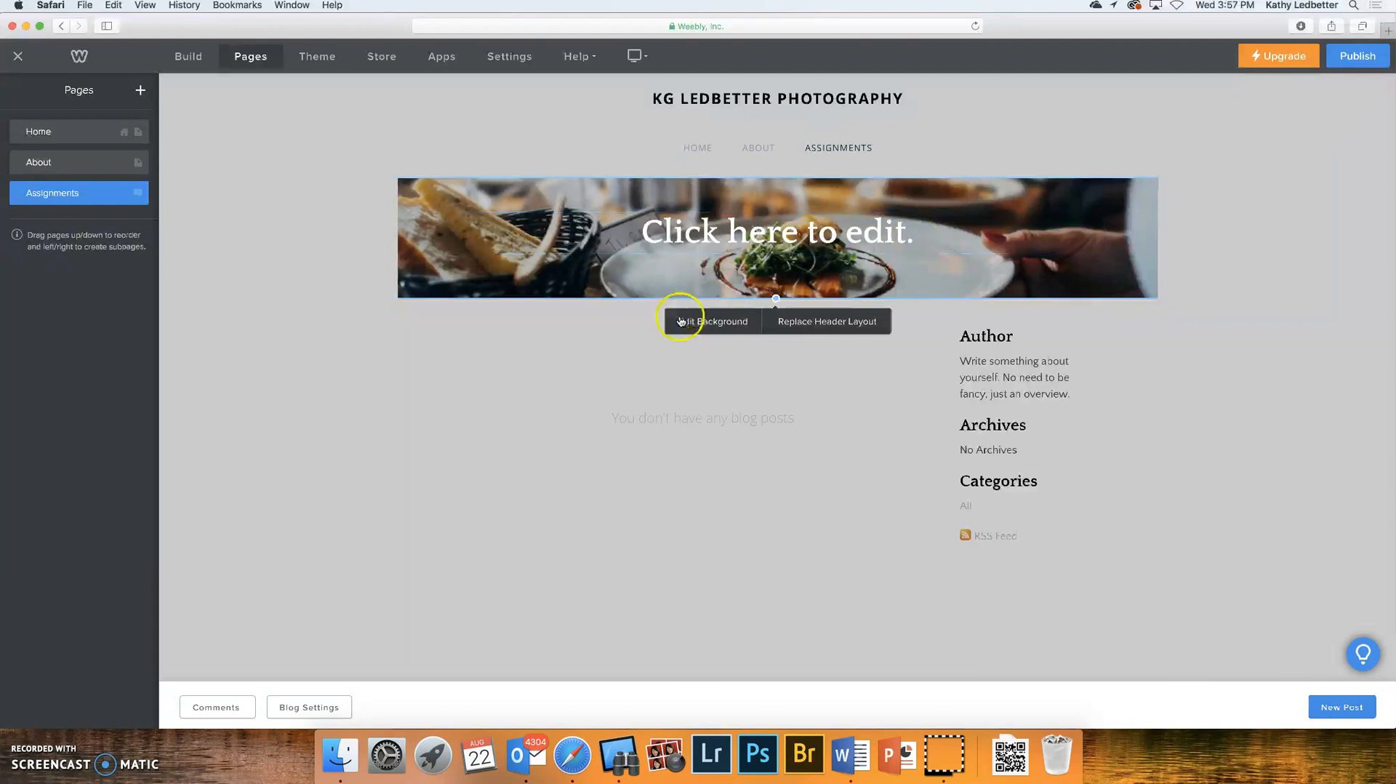
left_click(718, 325)
scroll(749, 327, "down", 1)
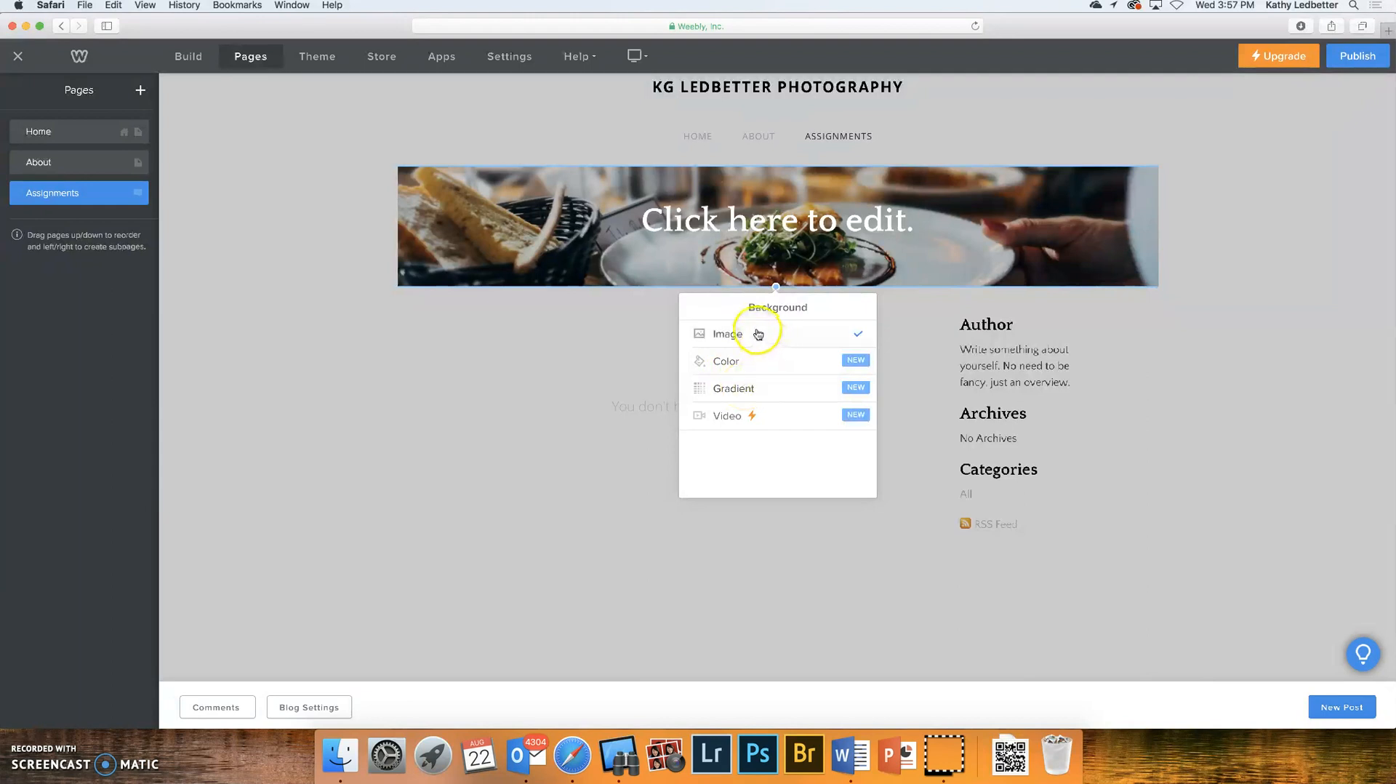
scroll(763, 342, "down", 1)
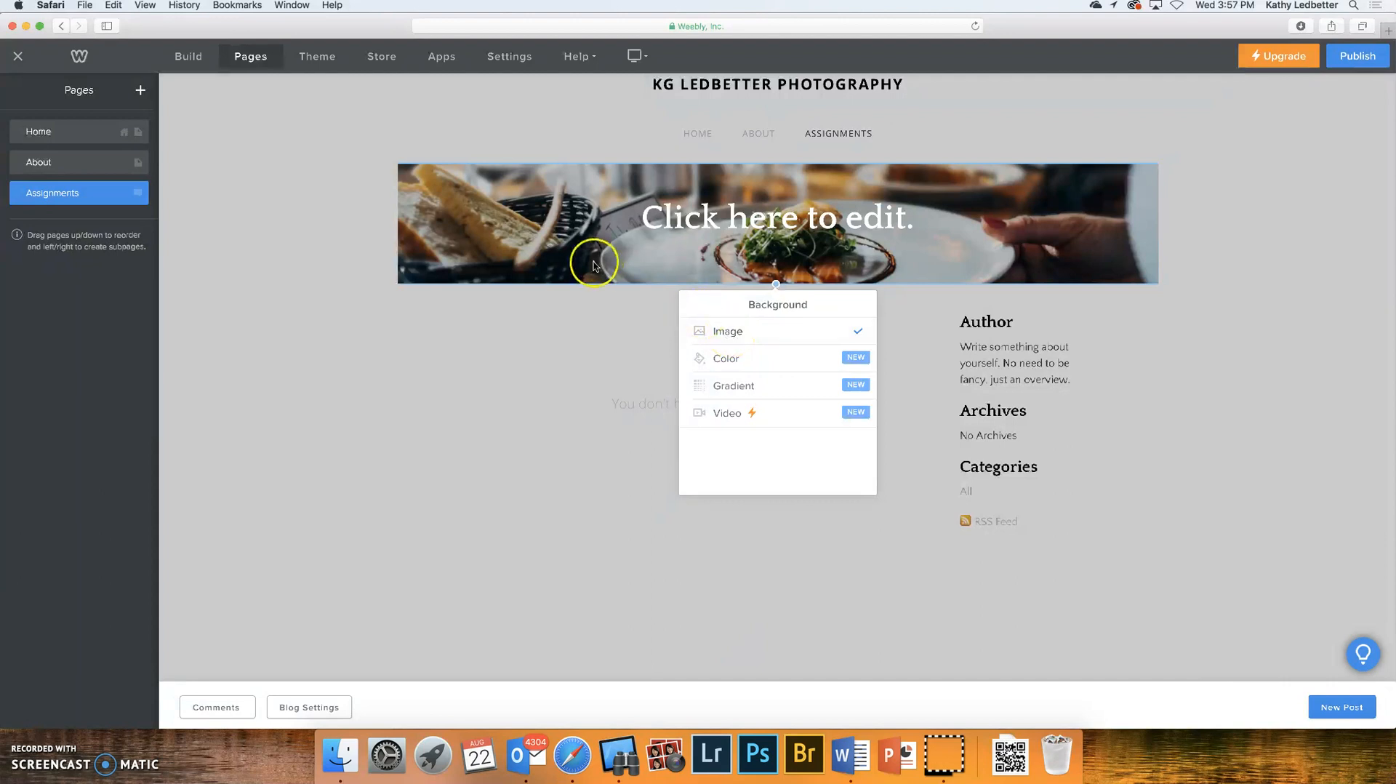
left_click(727, 358)
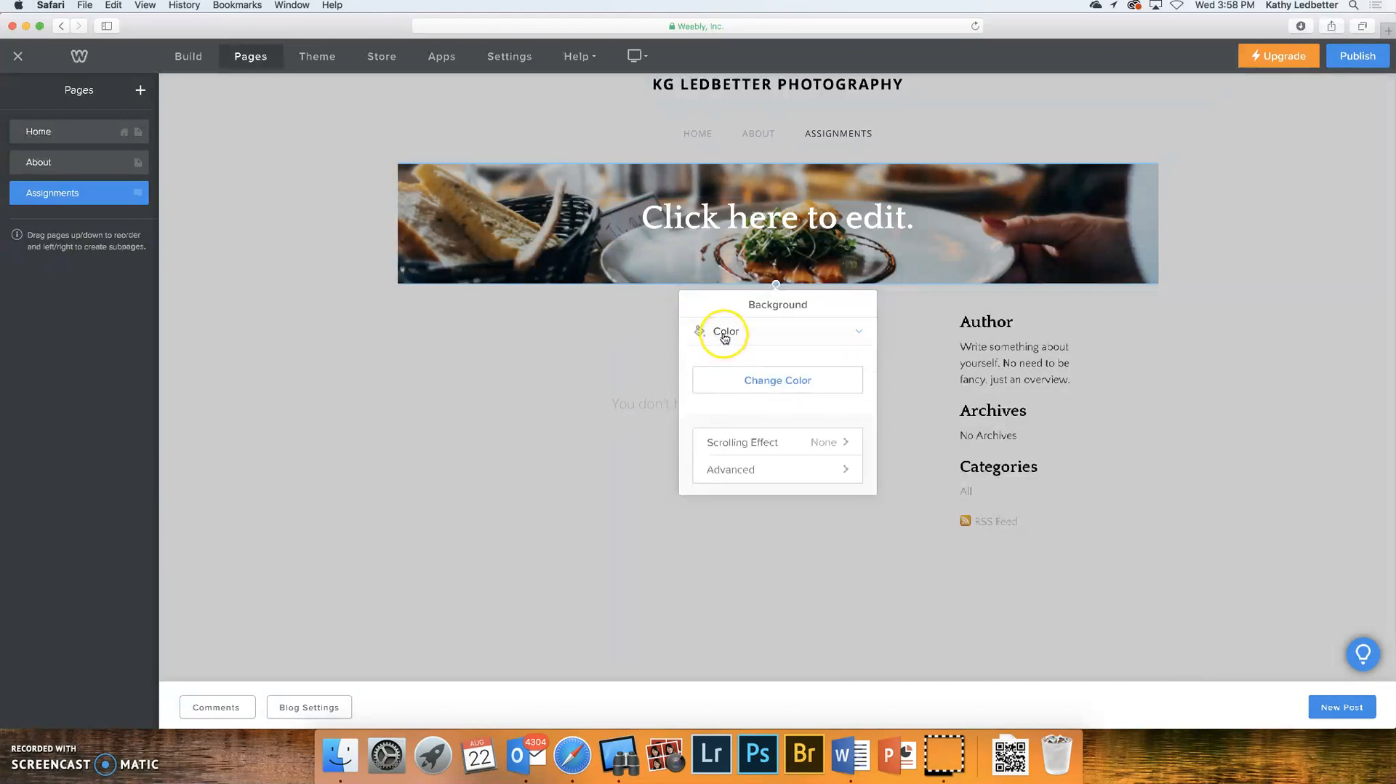
- Set the header's background colour to the medium blue #3472a7
left_click(779, 380)
left_click(834, 391)
left_click(836, 423)
left_click(797, 427)
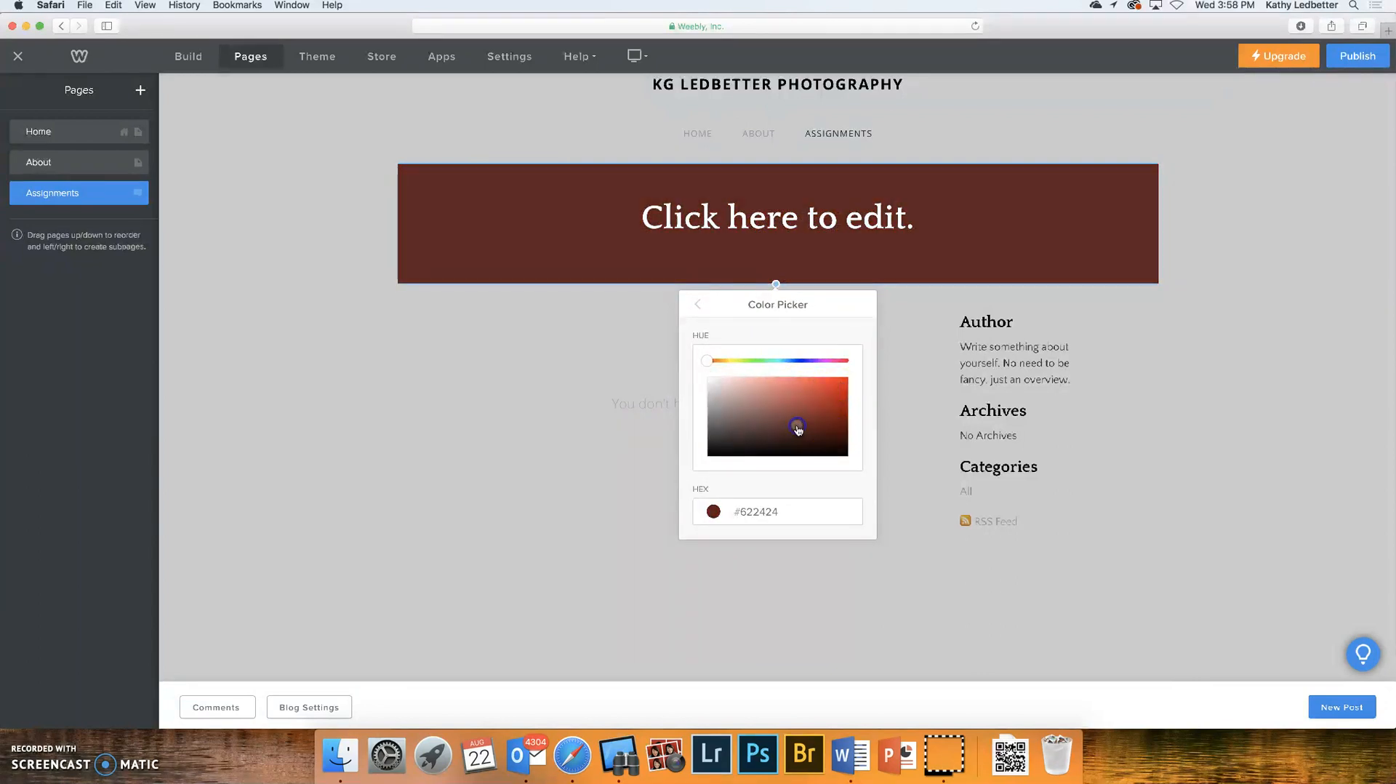
left_click_drag(708, 361, 792, 365)
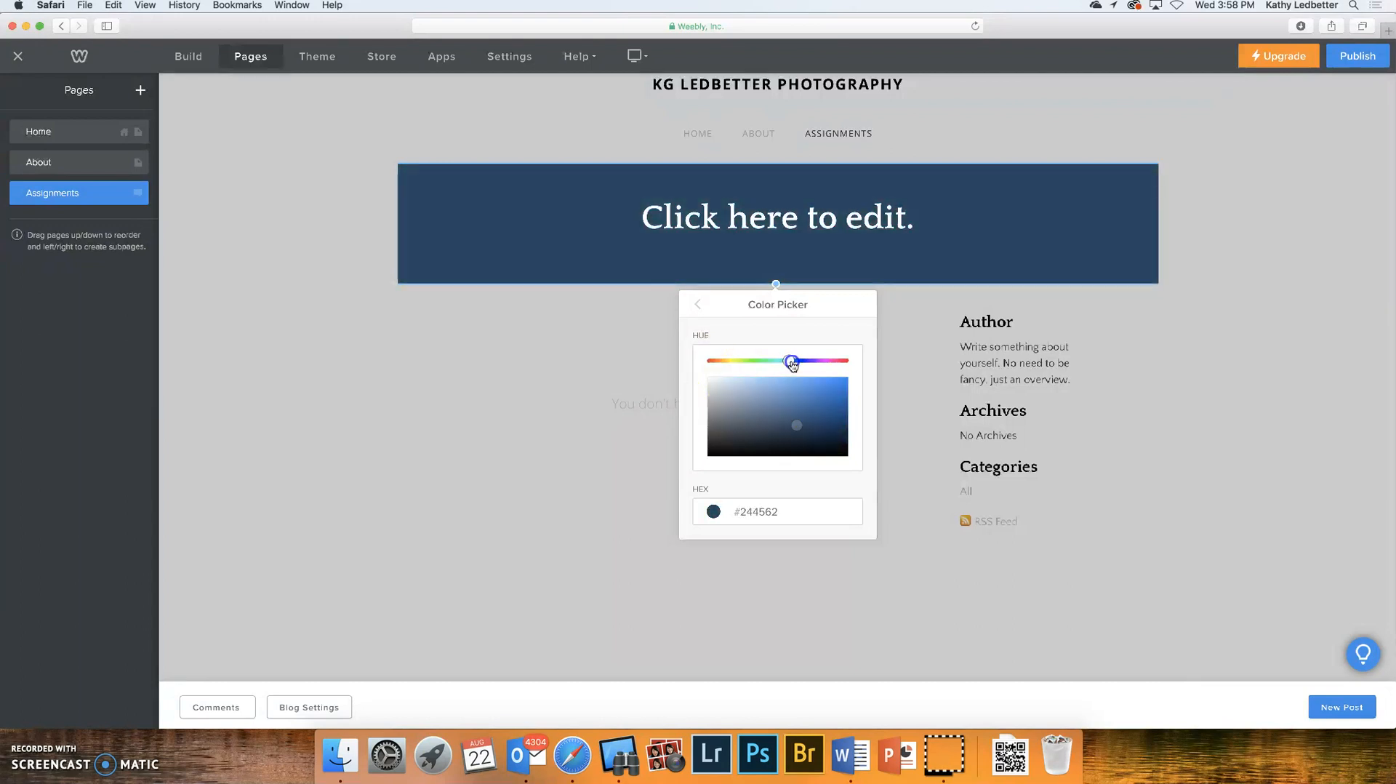
left_click(804, 406)
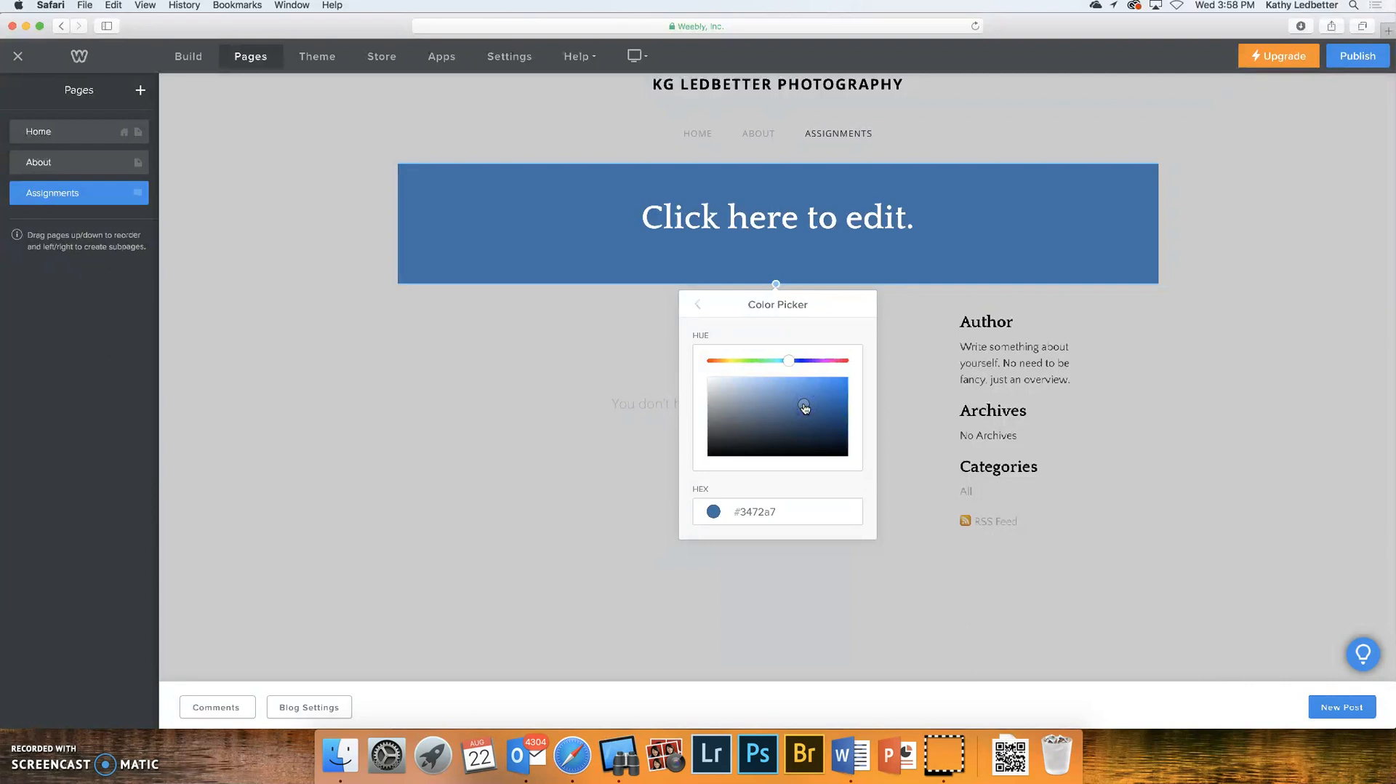
left_click(779, 510)
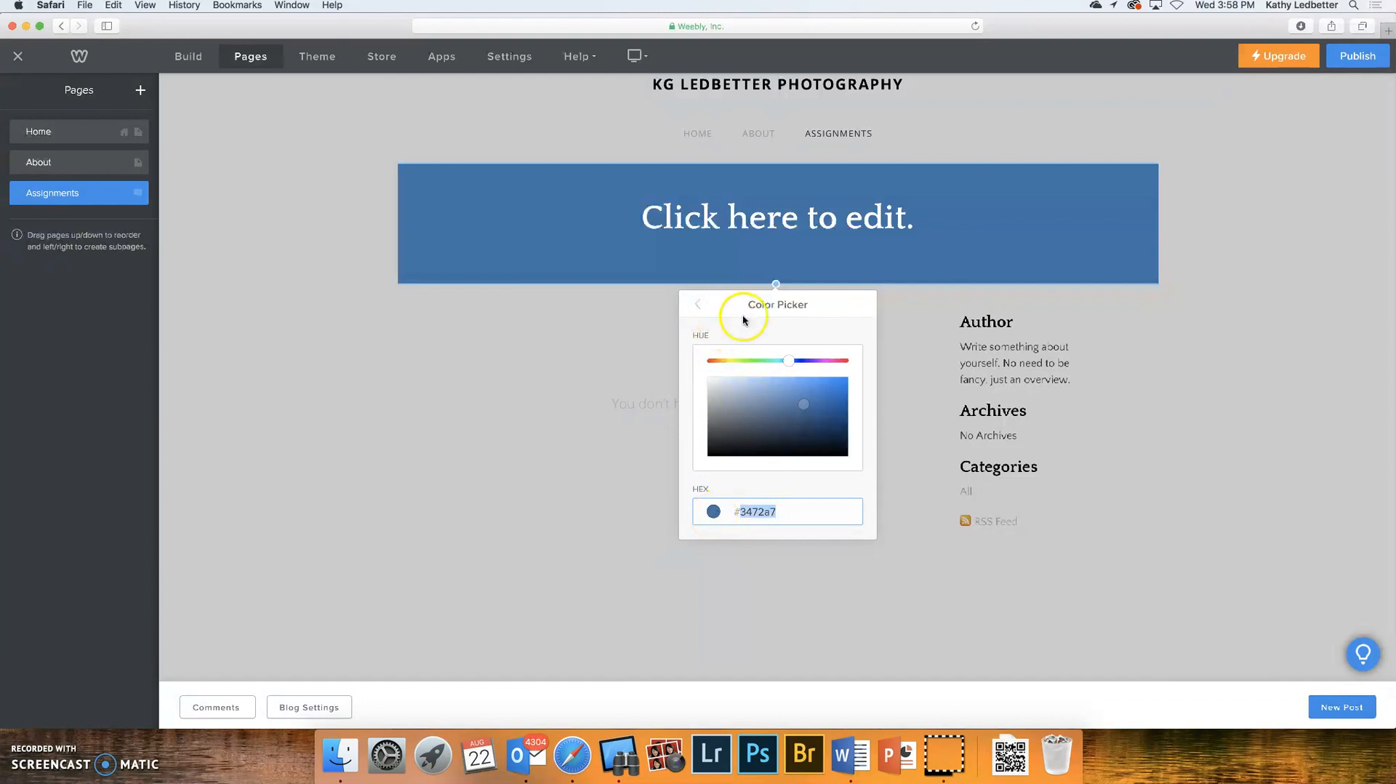
left_click(698, 306)
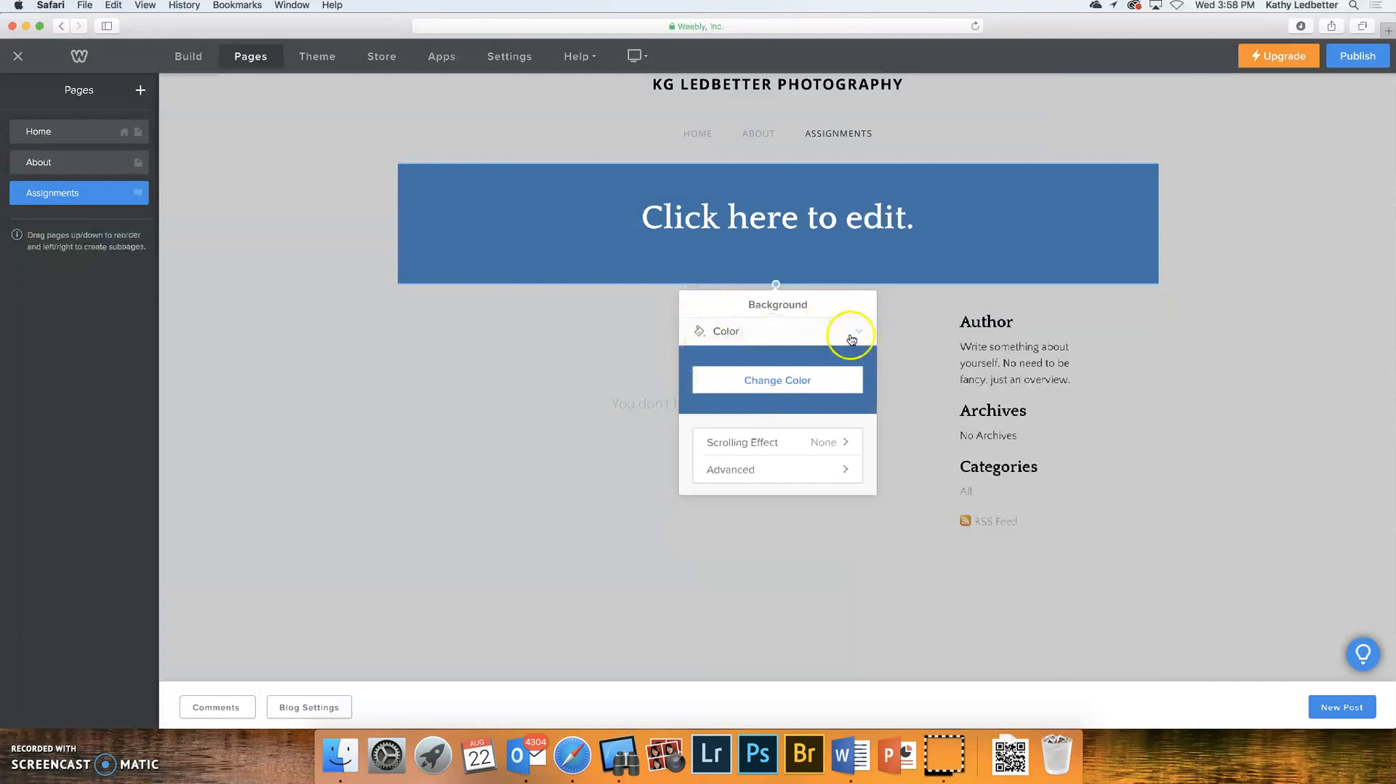
- Switch the Assignments header's background type to Gradient and open its gradient settings
scroll(724, 349, "down", 1)
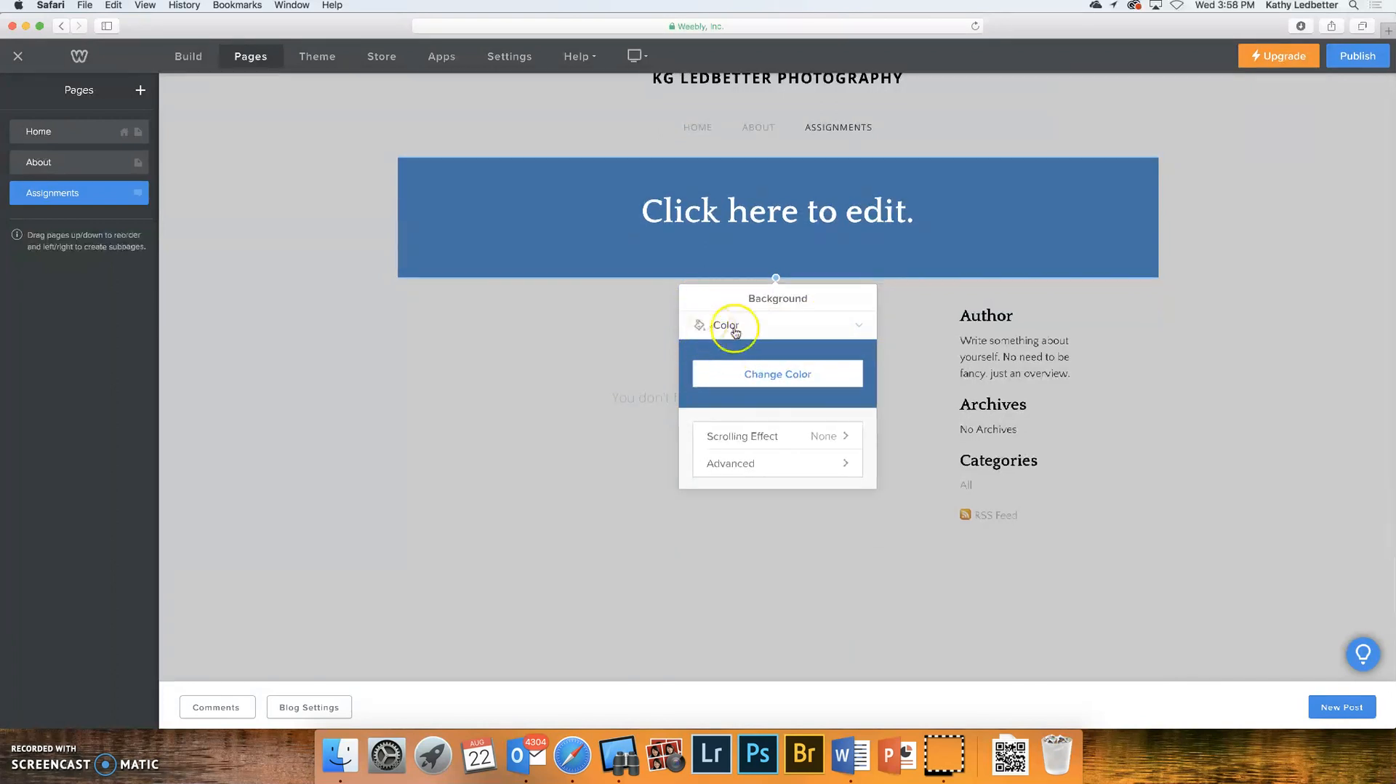
left_click(859, 331)
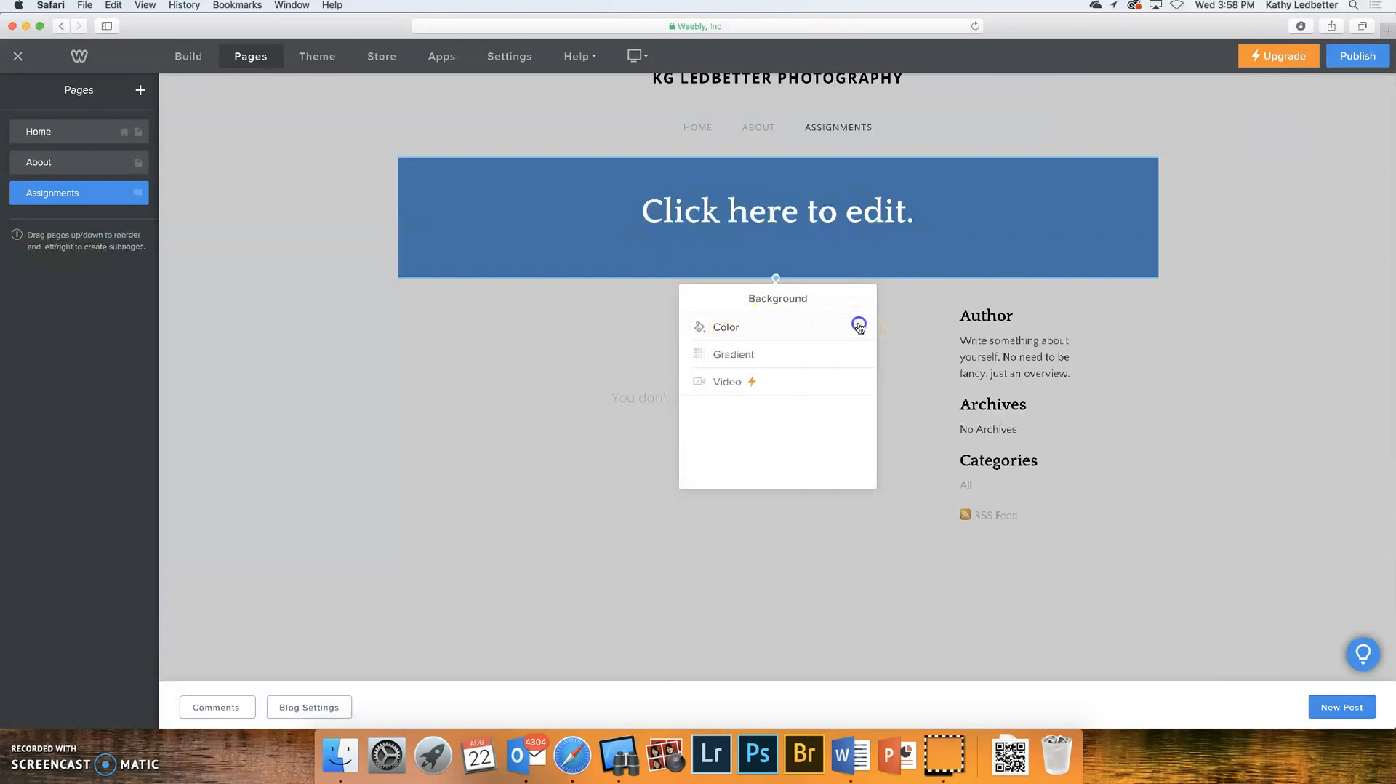
left_click(776, 379)
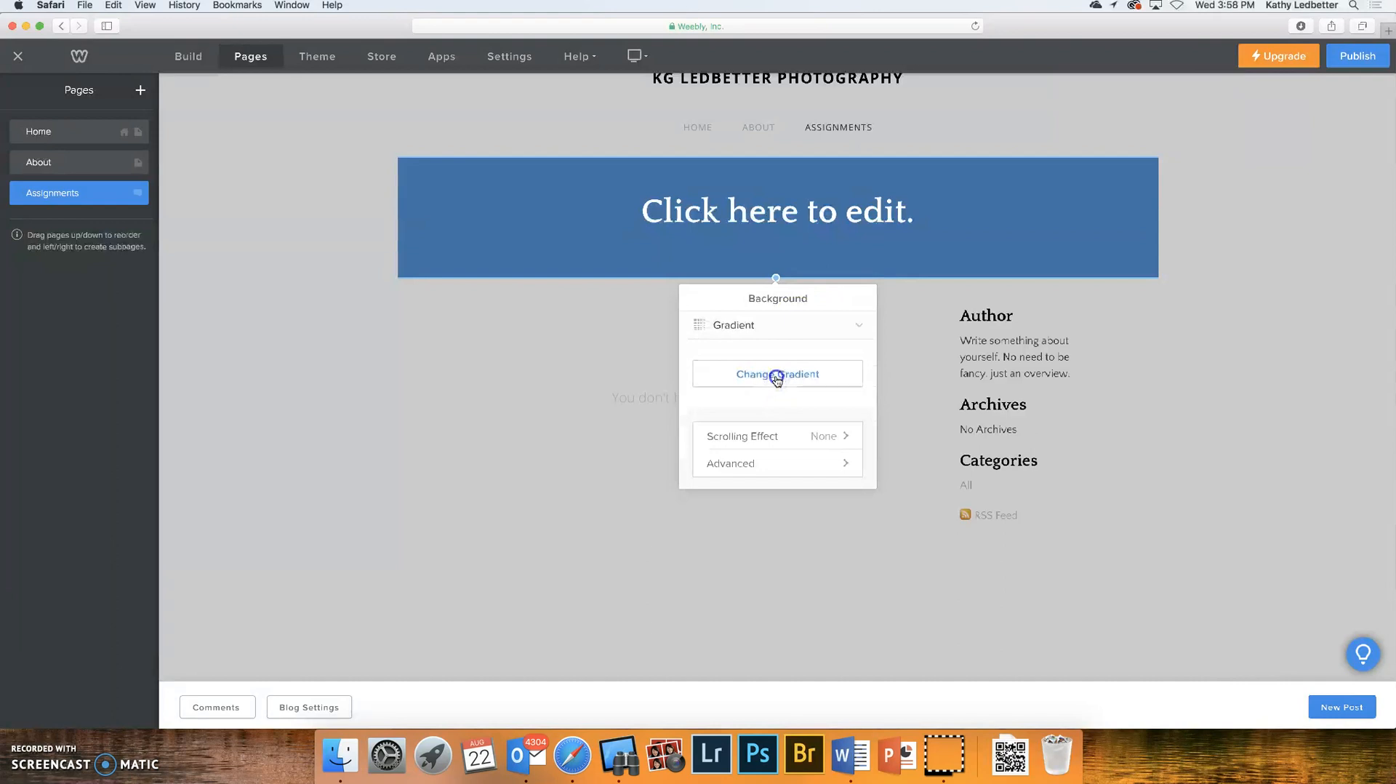
left_click(777, 378)
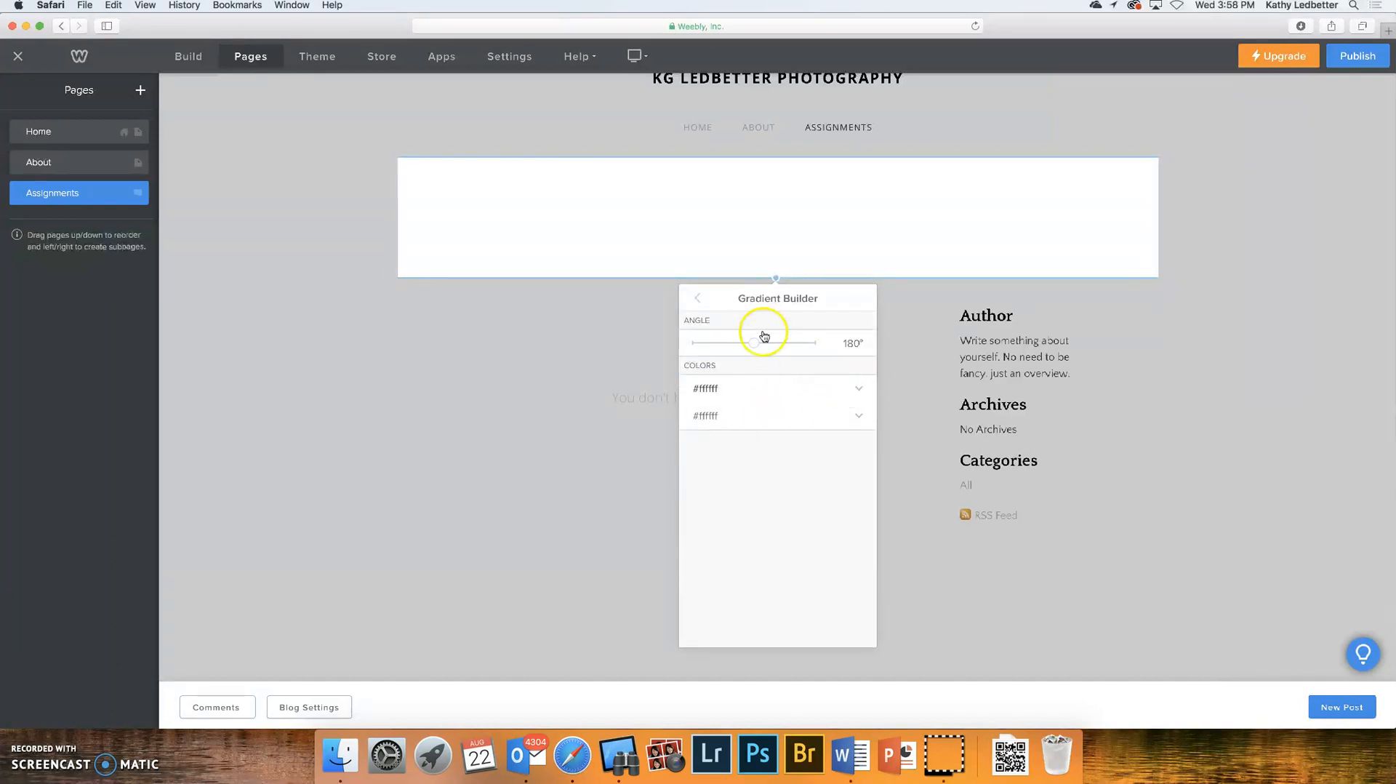
- Set the gradient's first colour to teal #0ee9c9 and its angle to 182°
left_click(859, 388)
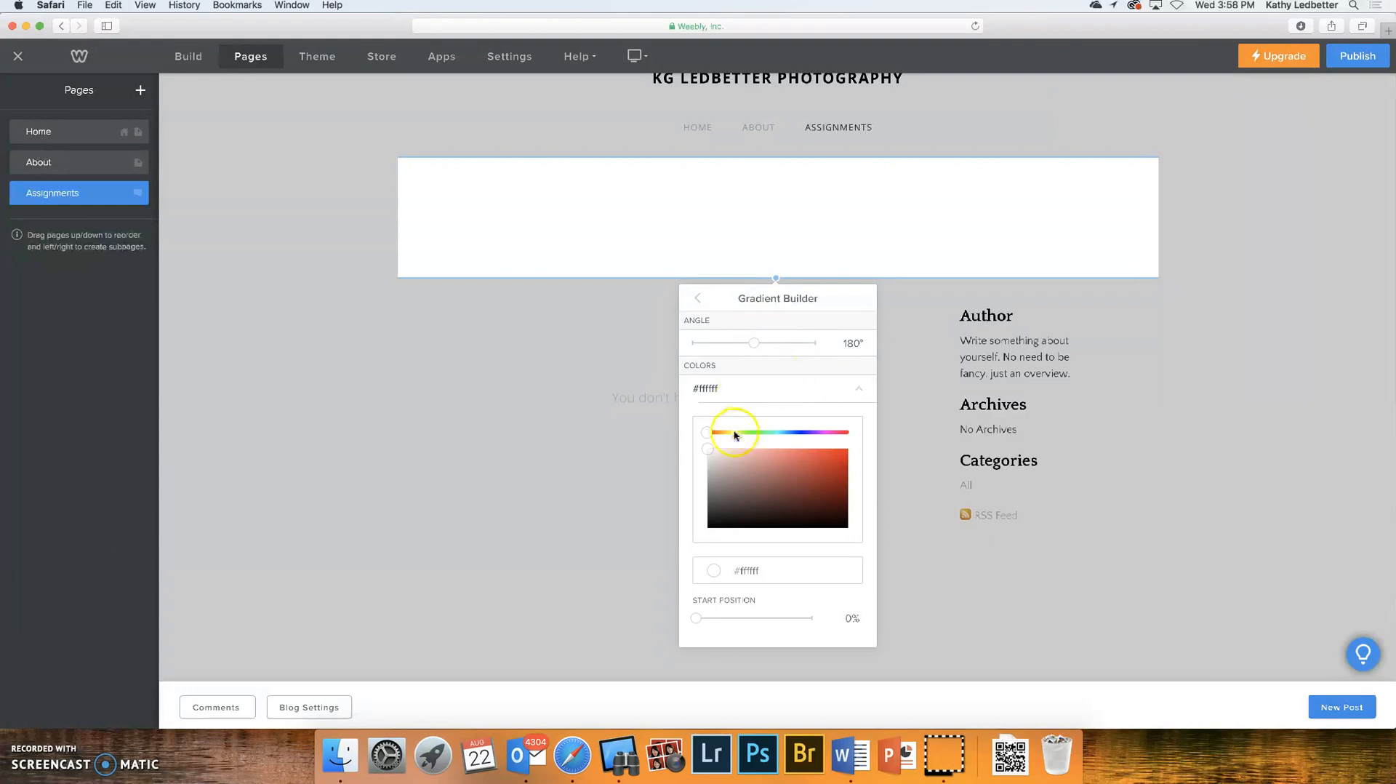
left_click_drag(783, 433, 774, 431)
left_click(837, 457)
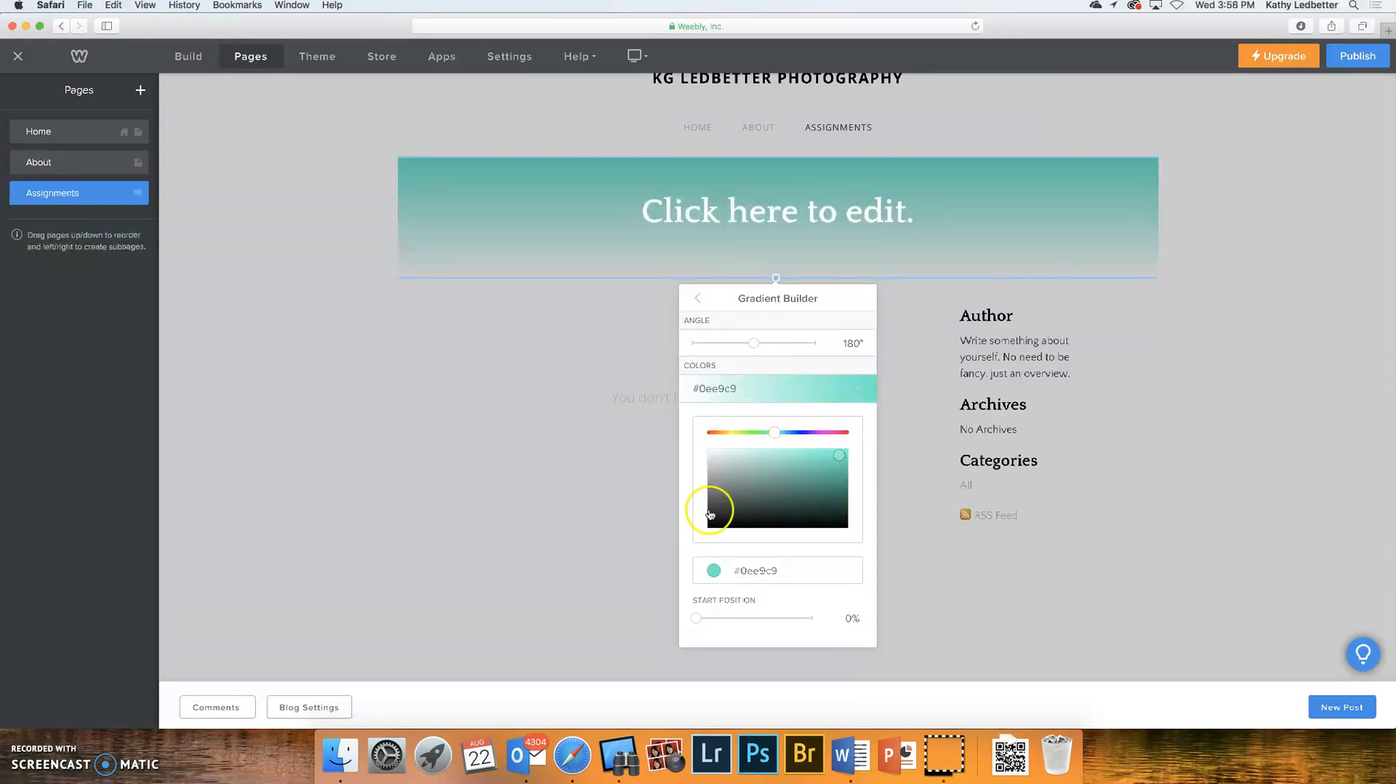
mouse_move(751, 343)
left_mouse_down()
mouse_move(729, 342)
mouse_move(789, 344)
mouse_move(750, 347)
left_mouse_up()
left_click(697, 301)
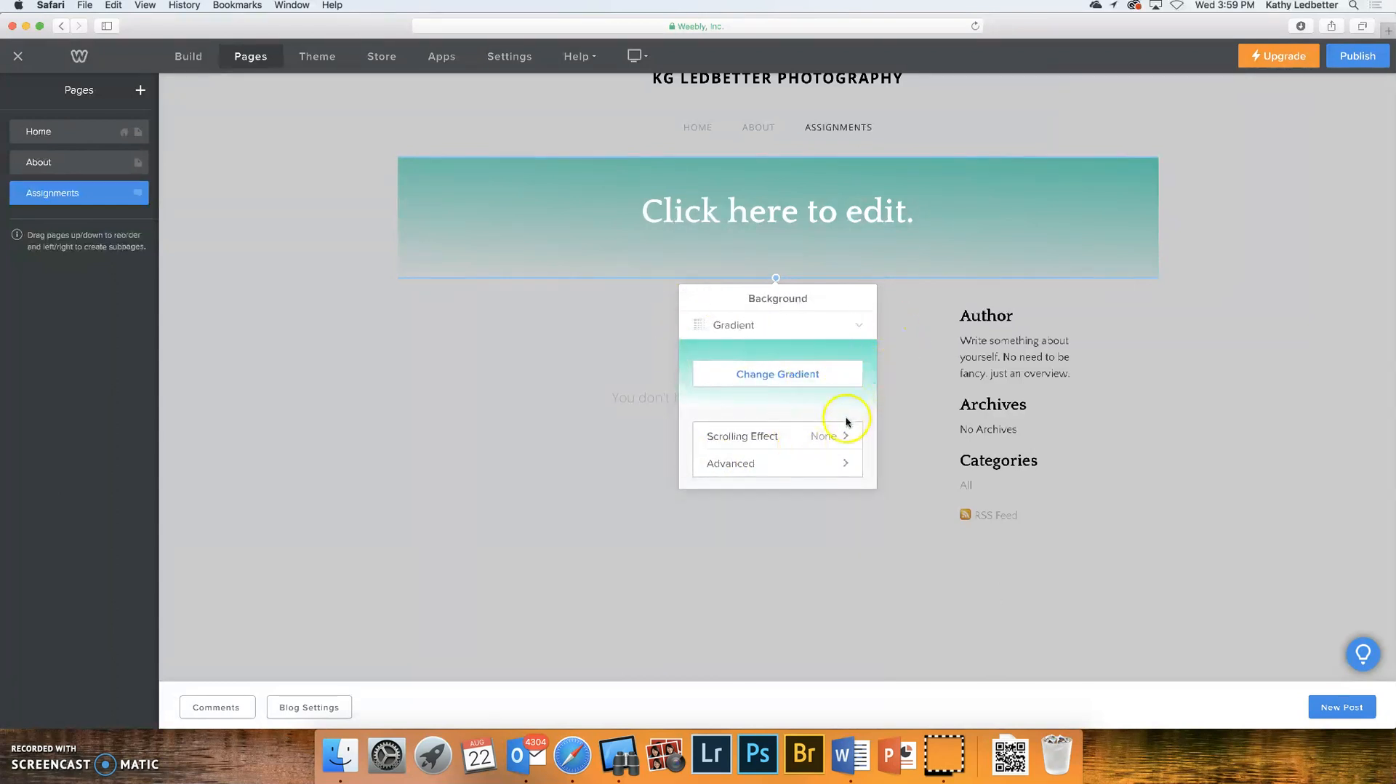
- Set the header gradient's second colour from white to blue #3124e2
left_click(791, 372)
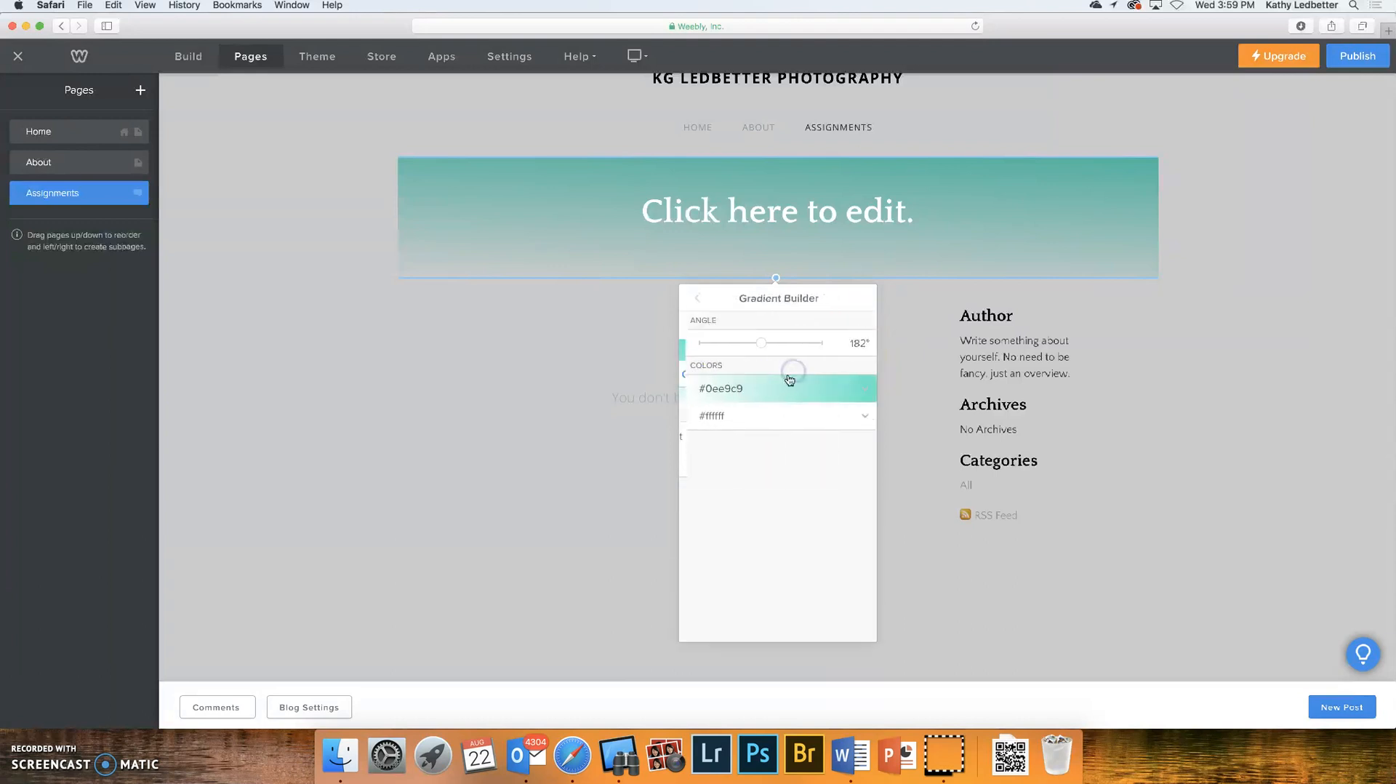
left_click(858, 418)
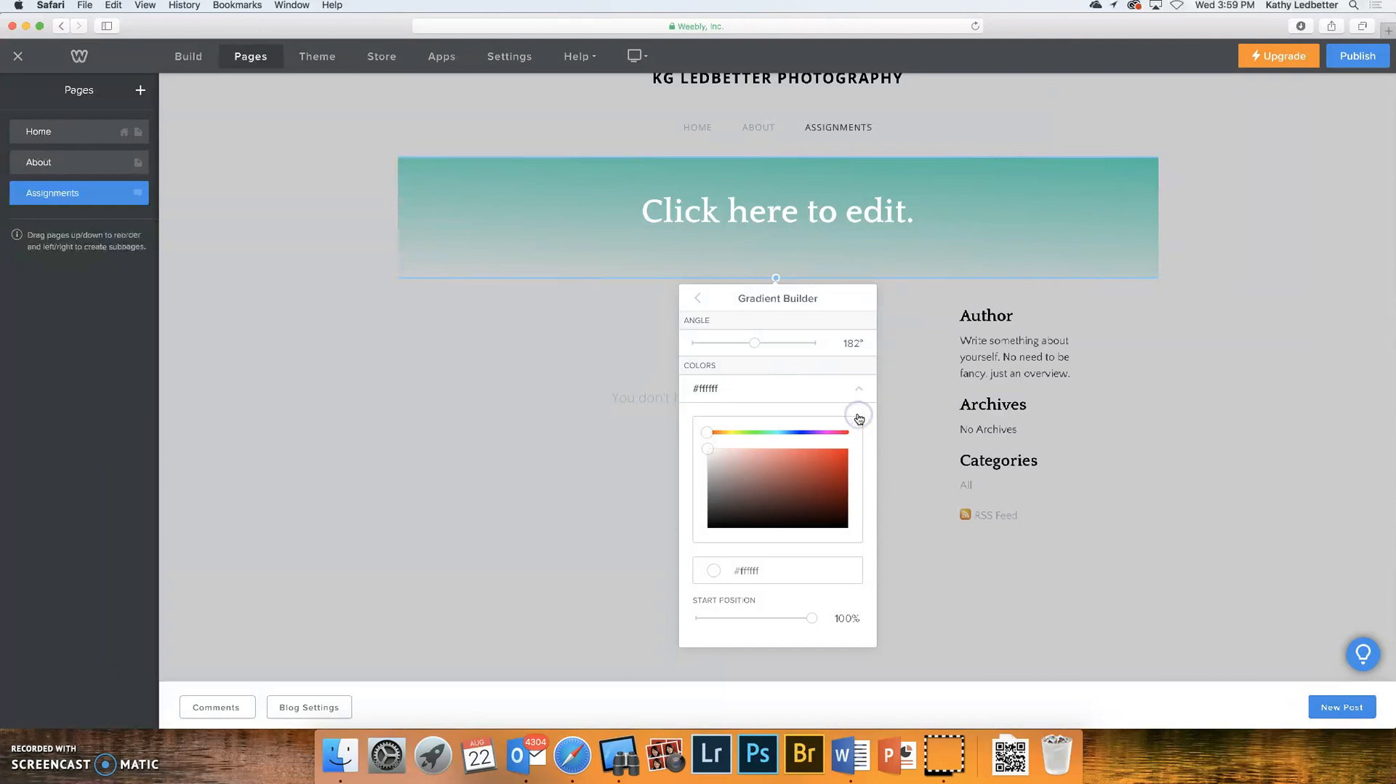
left_click(856, 391)
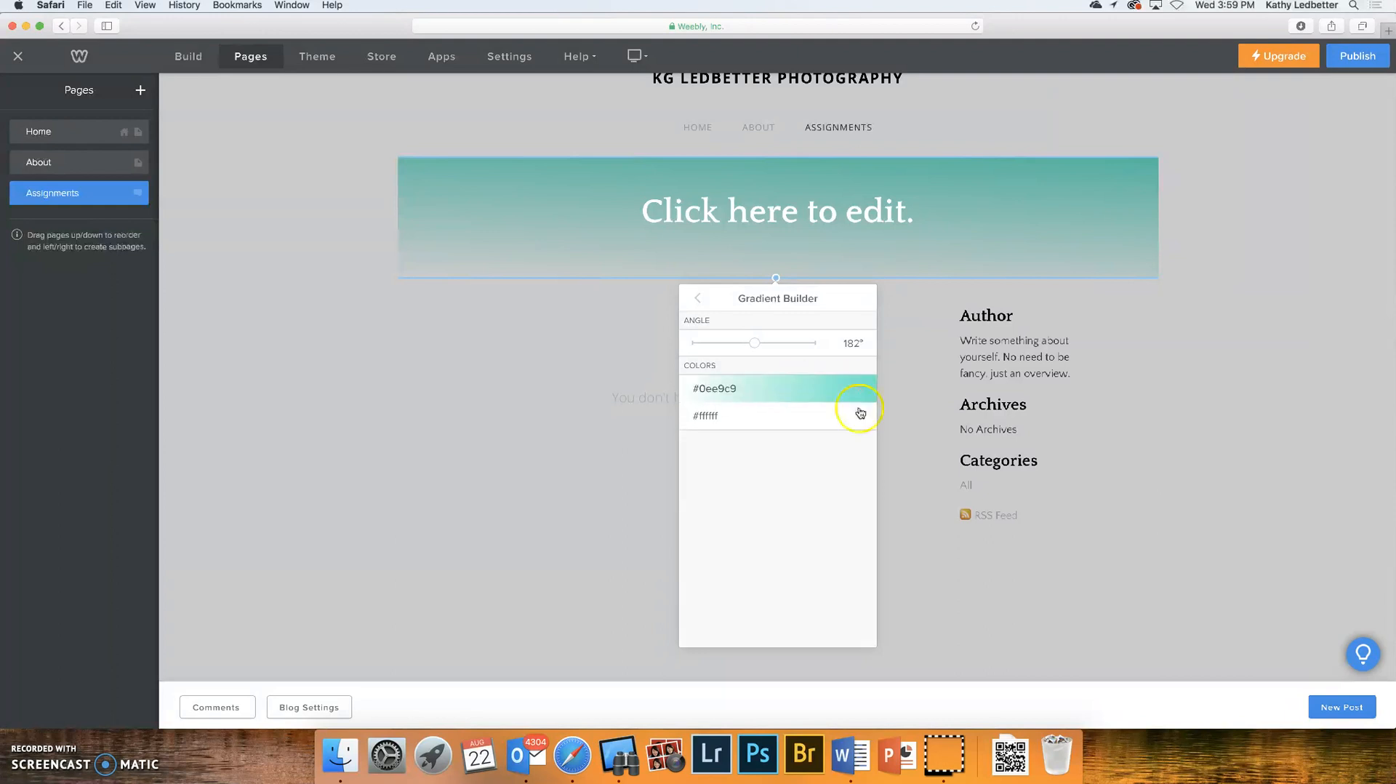
left_click(859, 409)
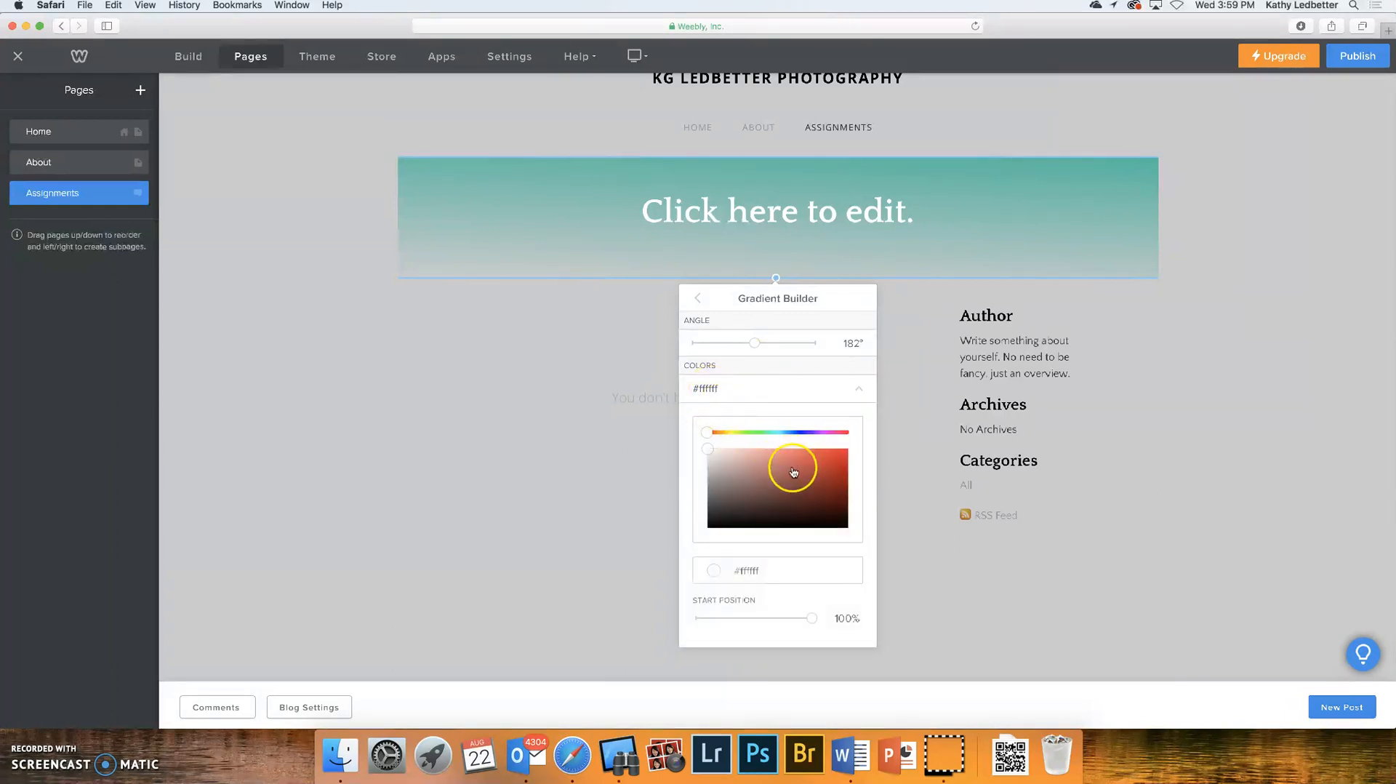
left_click(803, 432)
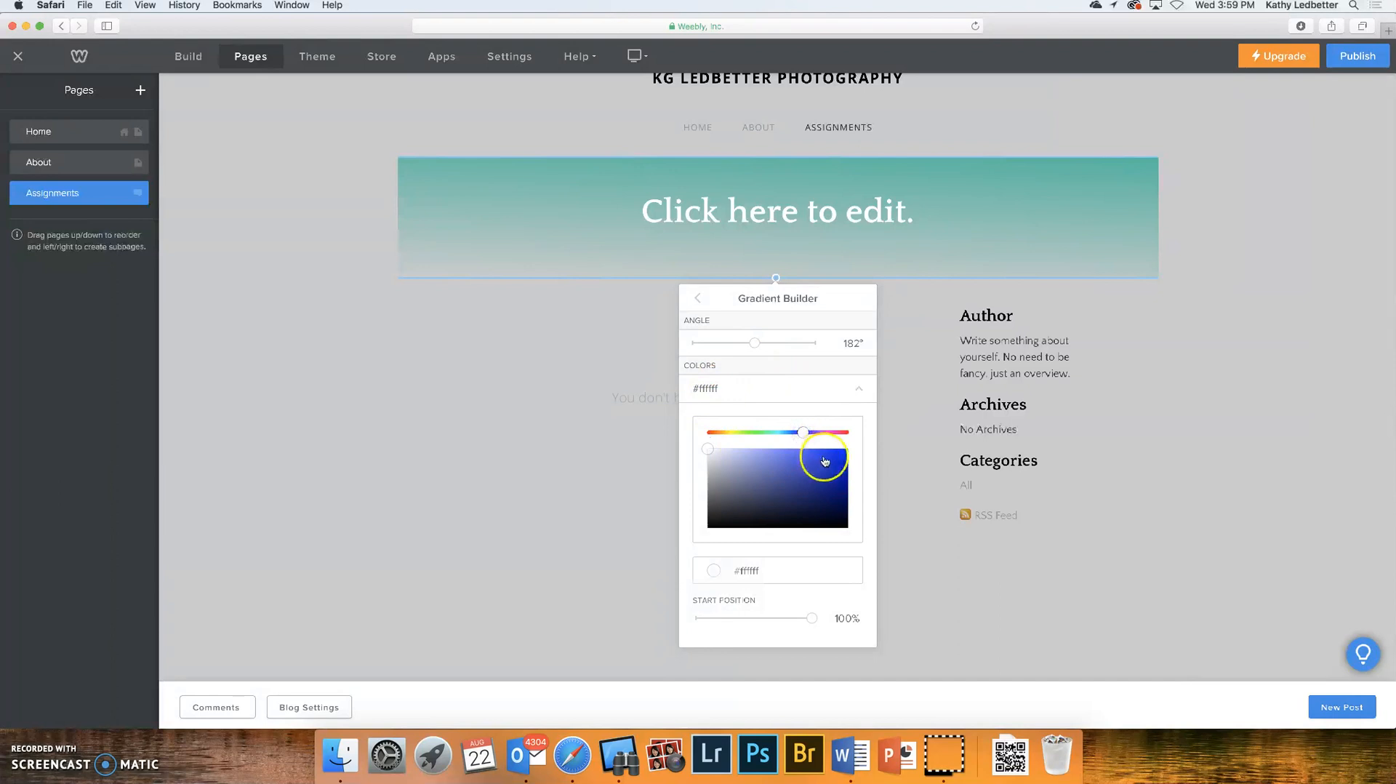
left_click(825, 459)
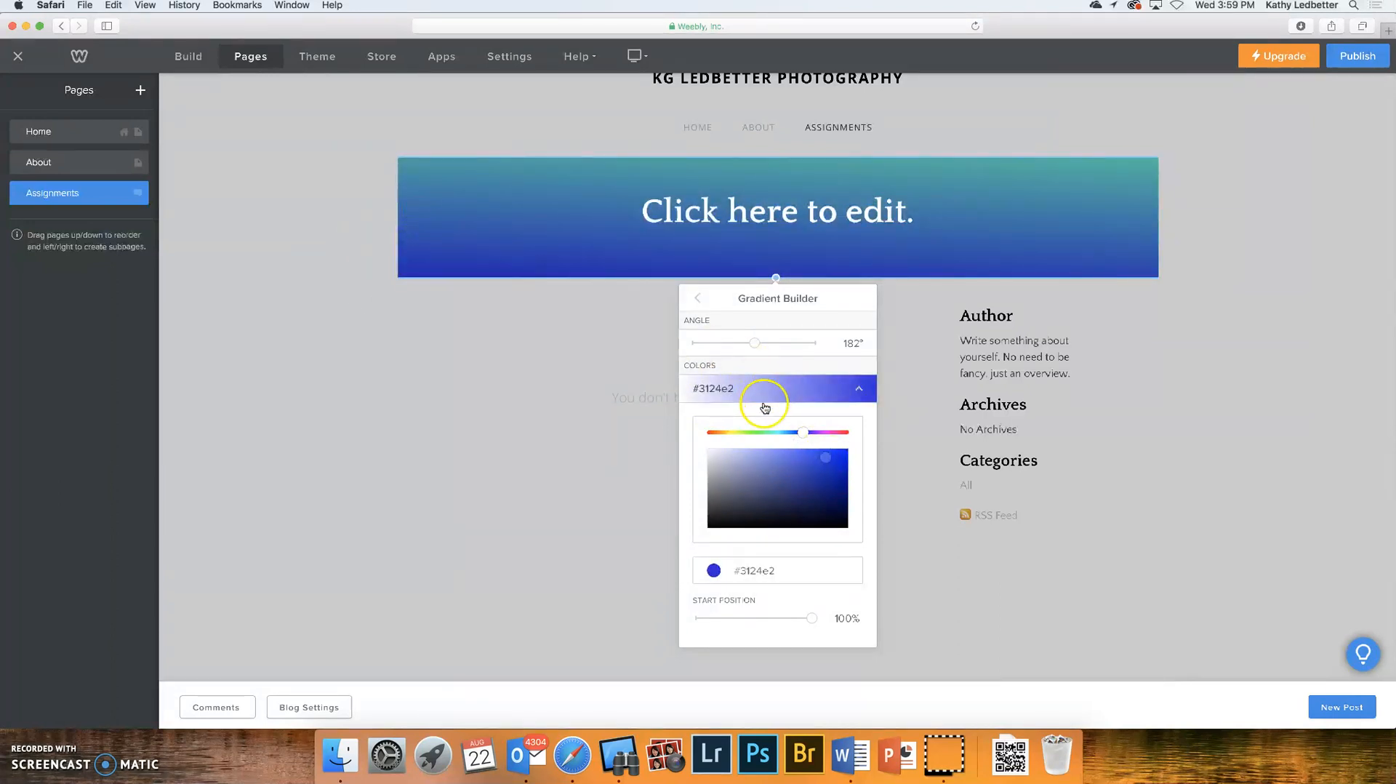
- Set the header gradient's angle to 180° and the teal colour's start position to about 42%
mouse_move(812, 620)
left_mouse_down()
mouse_move(779, 619)
mouse_move(836, 619)
left_mouse_up()
left_click_drag(757, 341, 754, 342)
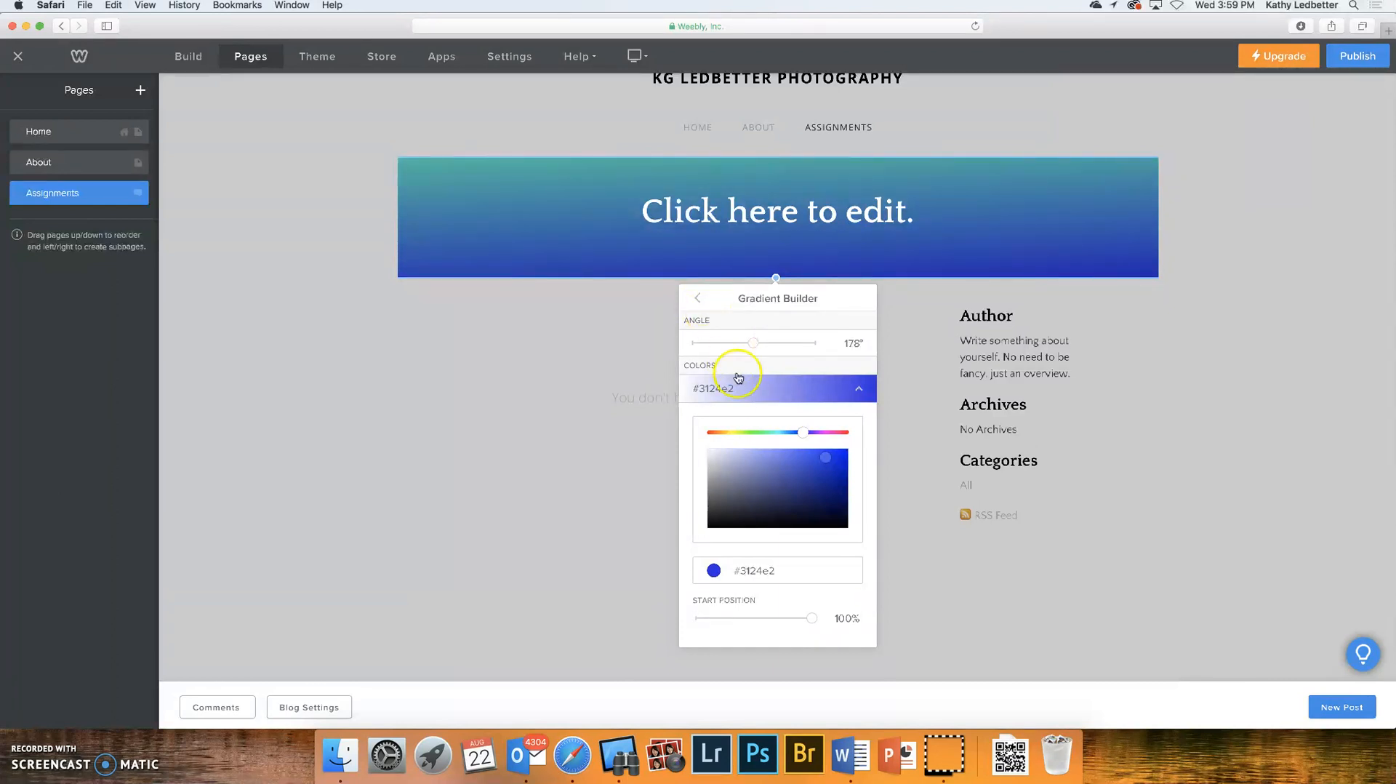
left_click(838, 391)
left_click(833, 386)
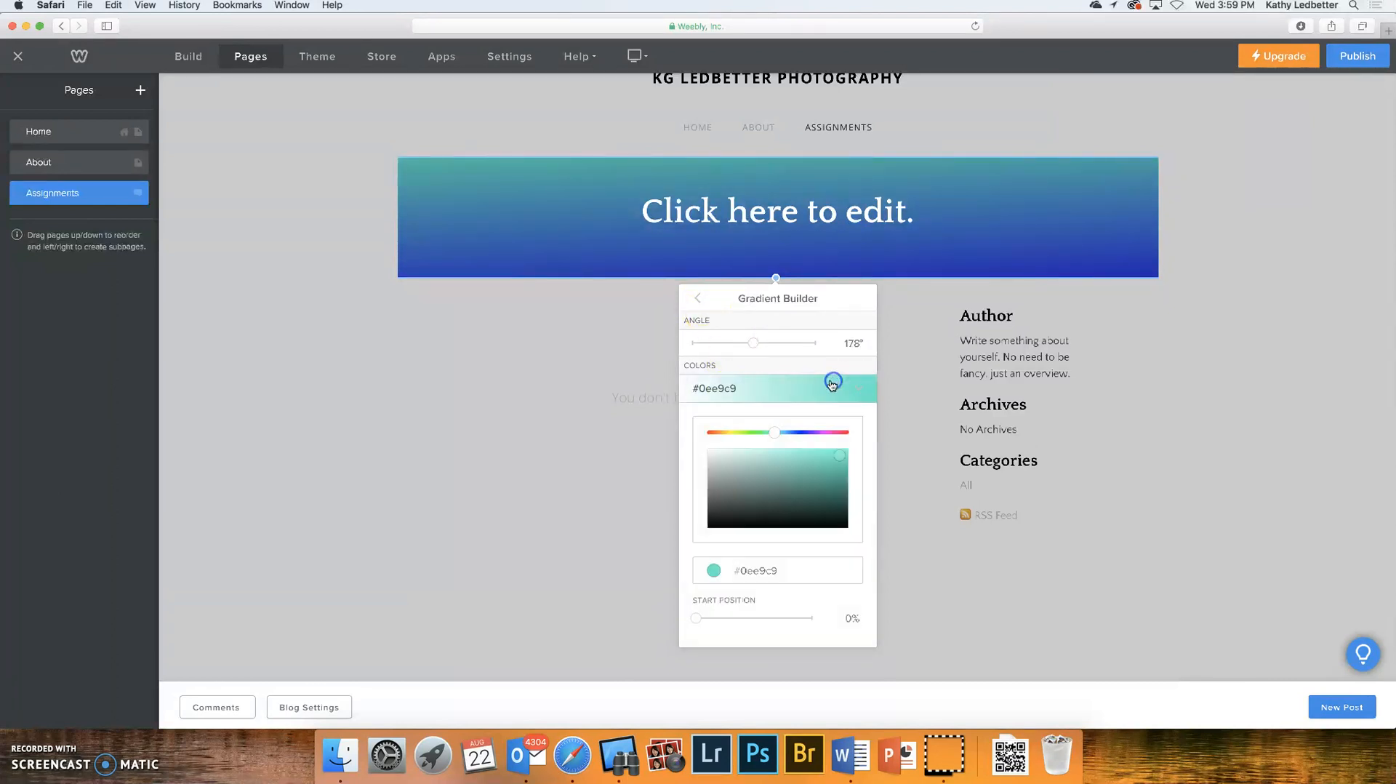
left_click_drag(695, 618, 727, 620)
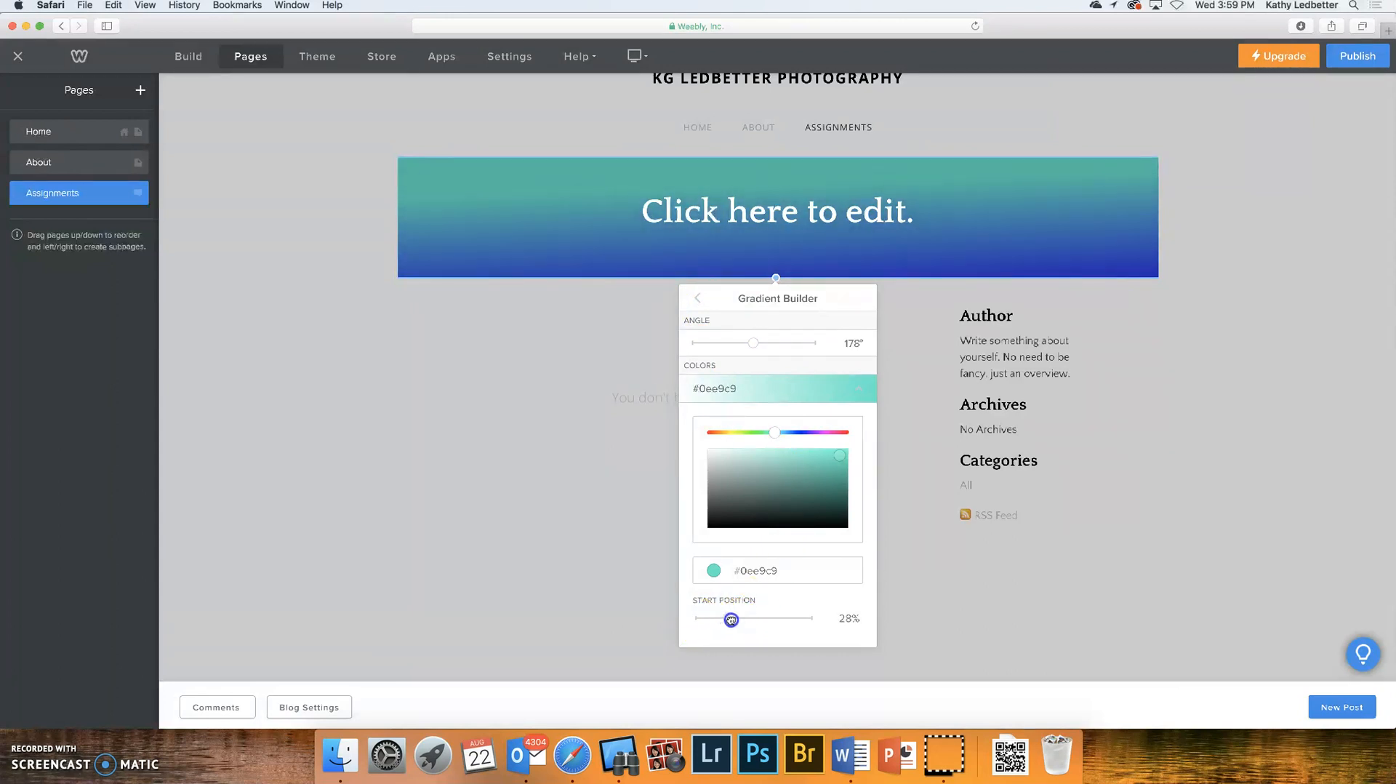
left_click_drag(753, 343, 755, 343)
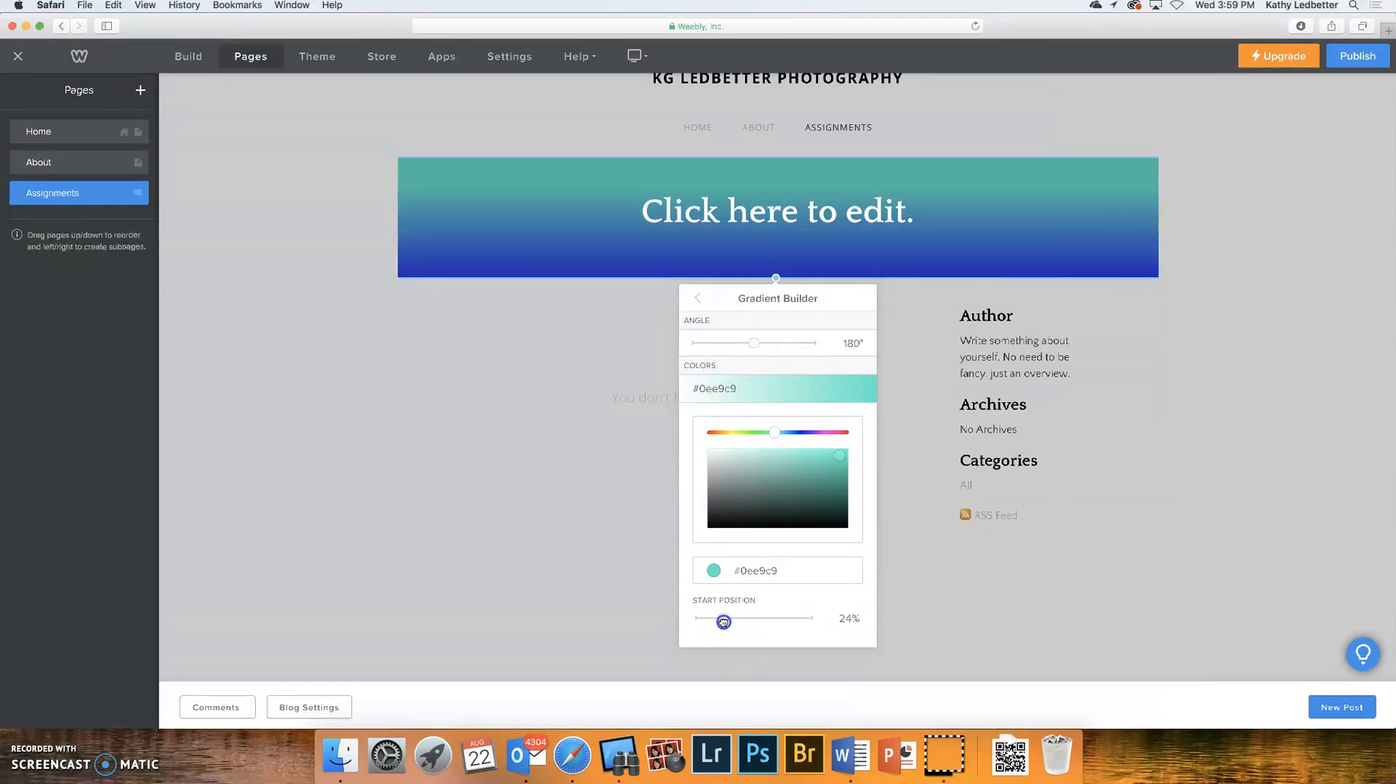
left_click_drag(723, 621, 742, 620)
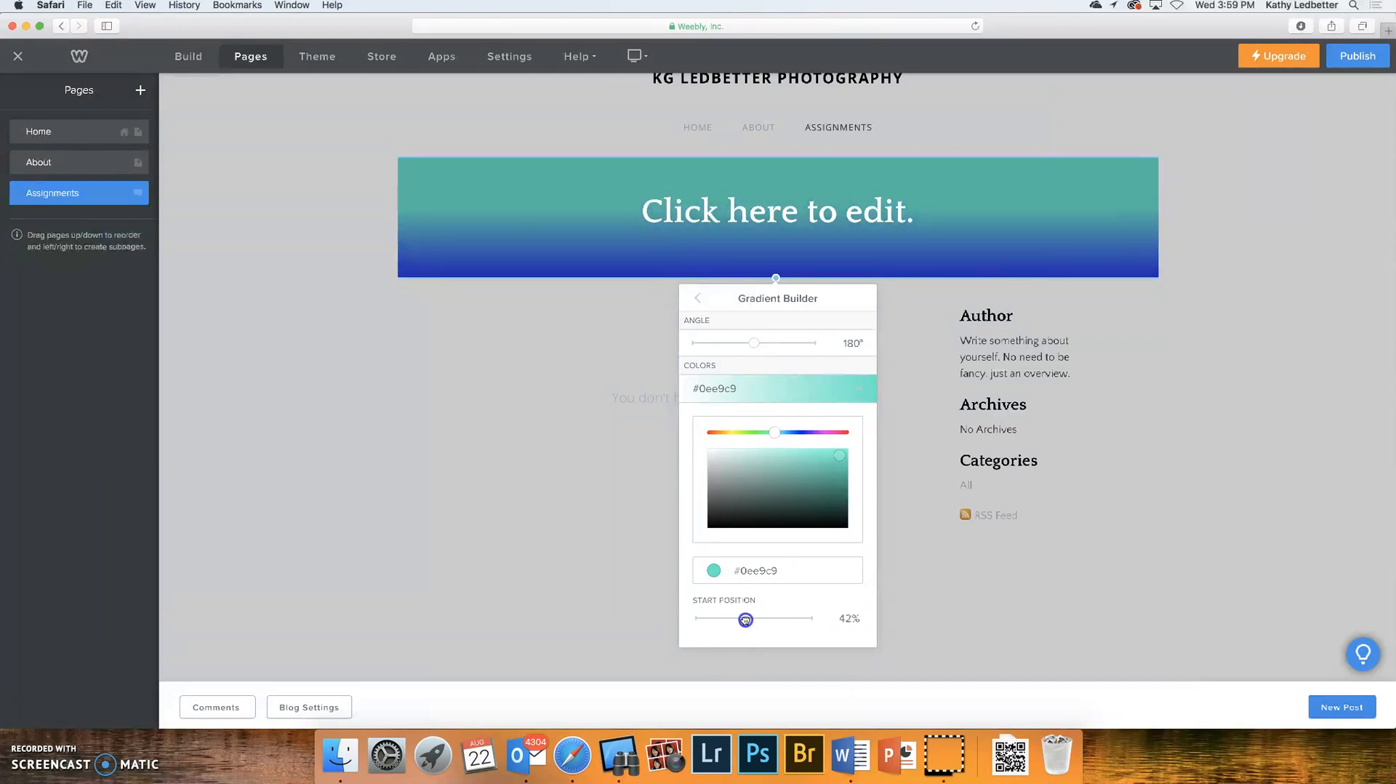
left_click(696, 299)
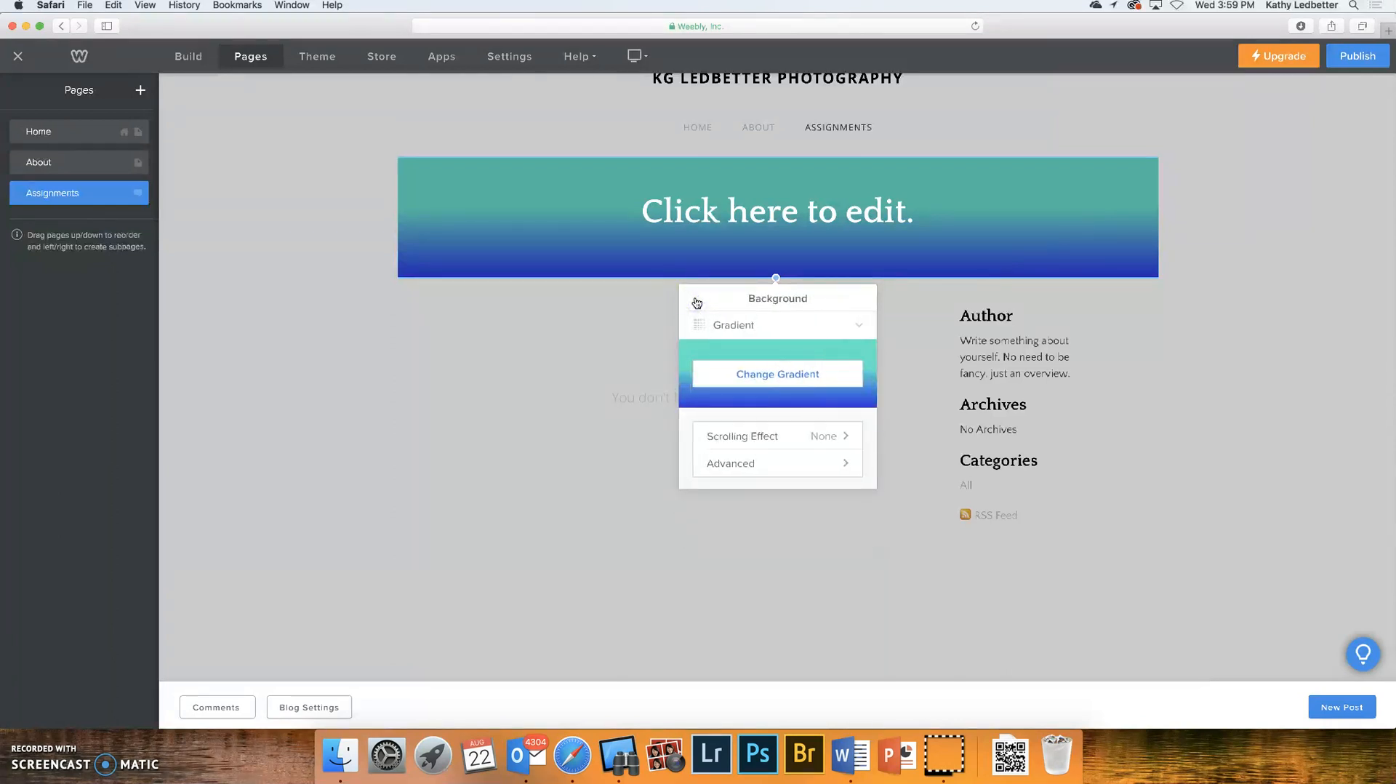
left_click(856, 324)
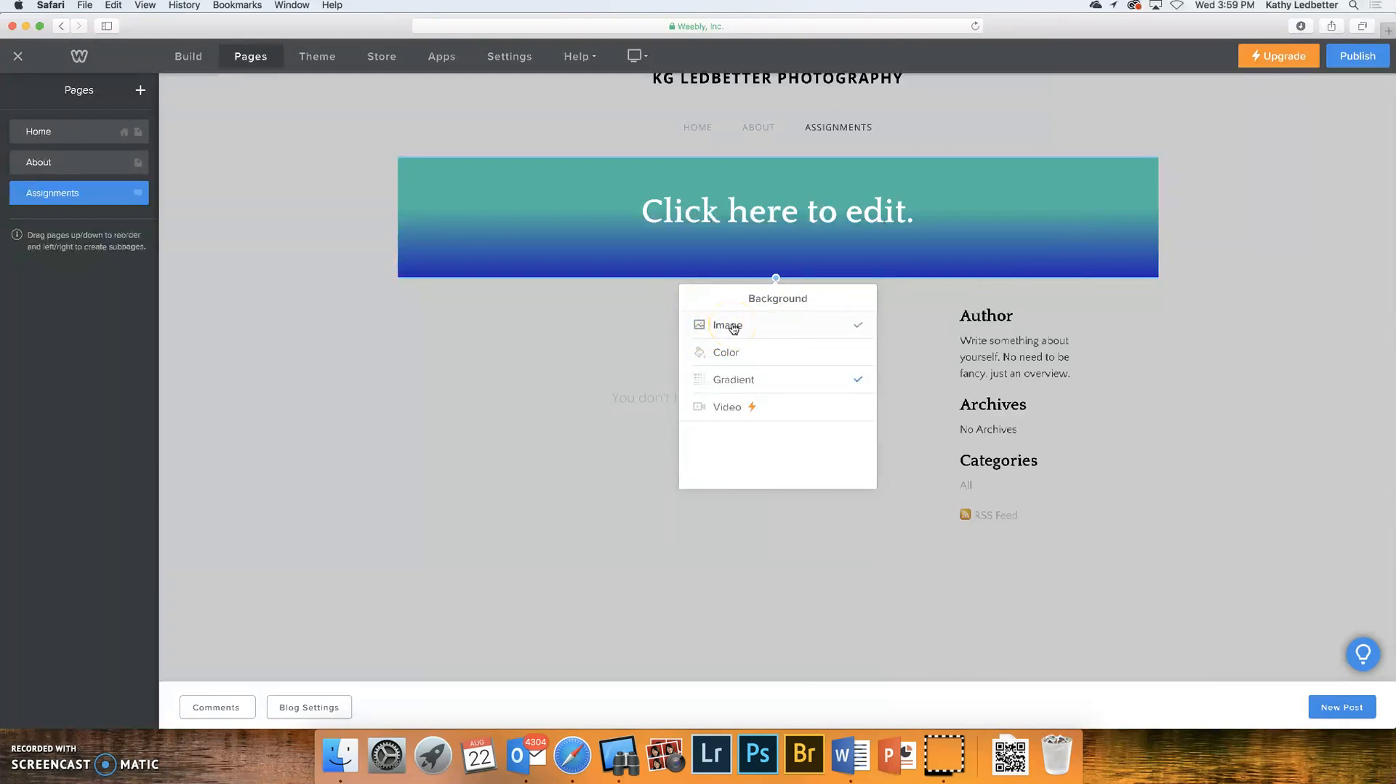
- Replace the header's placeholder title with Assignments and recolour the text to the darkest grey swatch
left_click(748, 216)
type("Assignments")
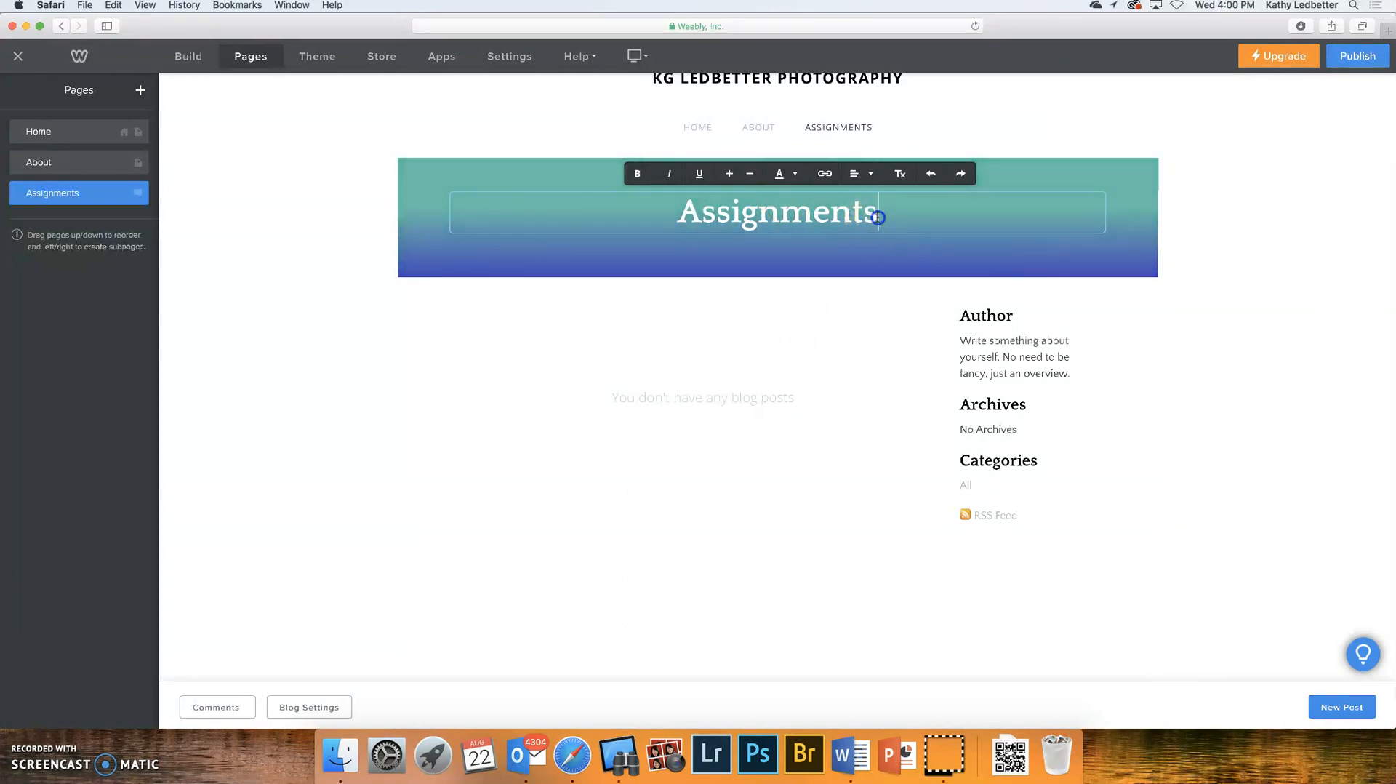
left_click_drag(878, 218, 661, 221)
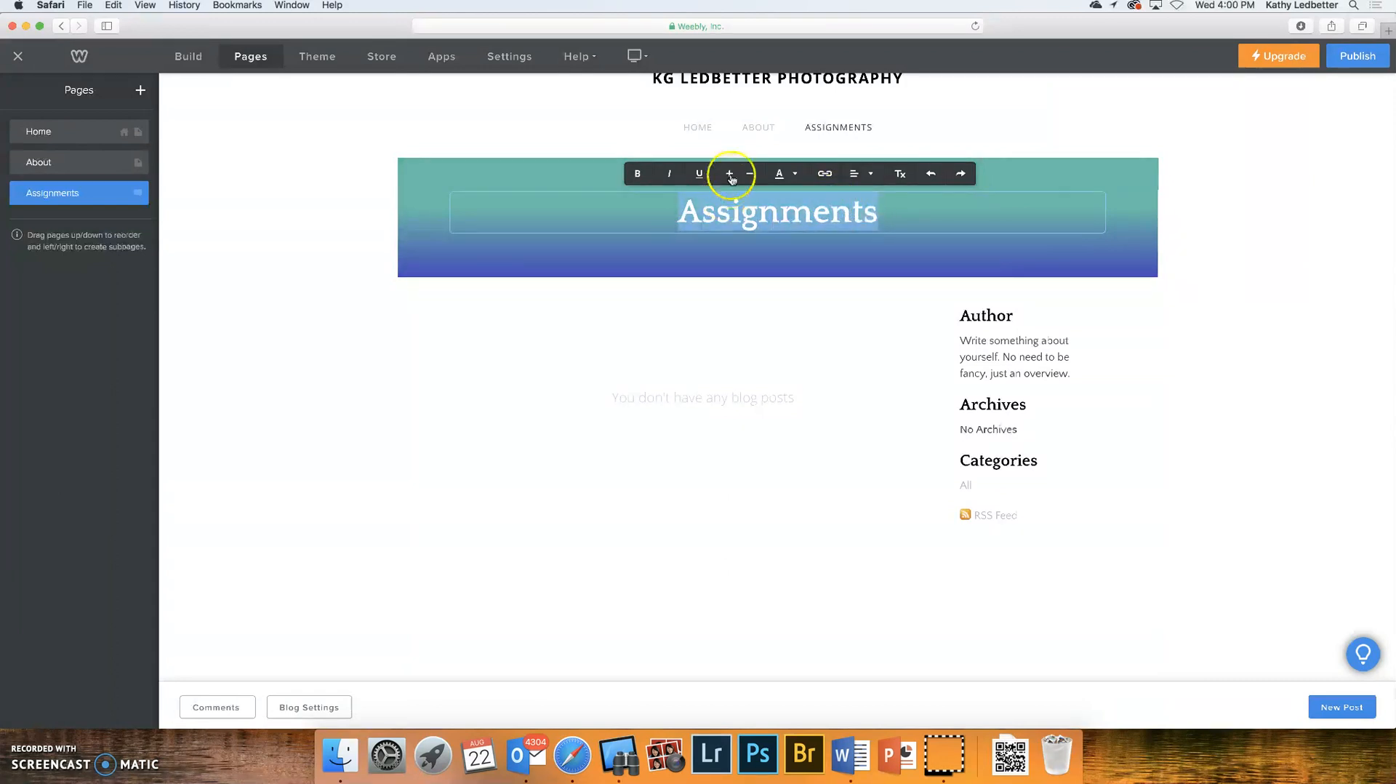
left_click(796, 175)
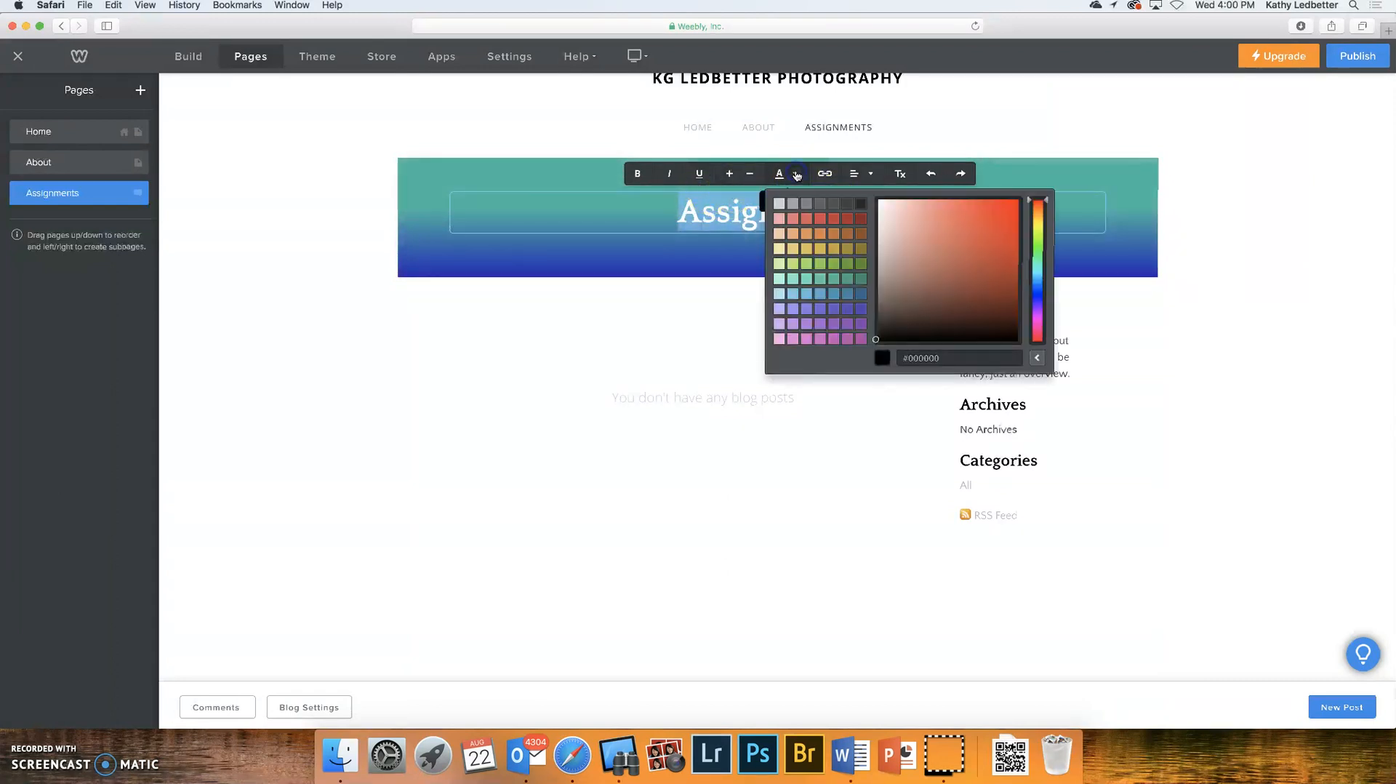
left_click(857, 203)
left_click(758, 354)
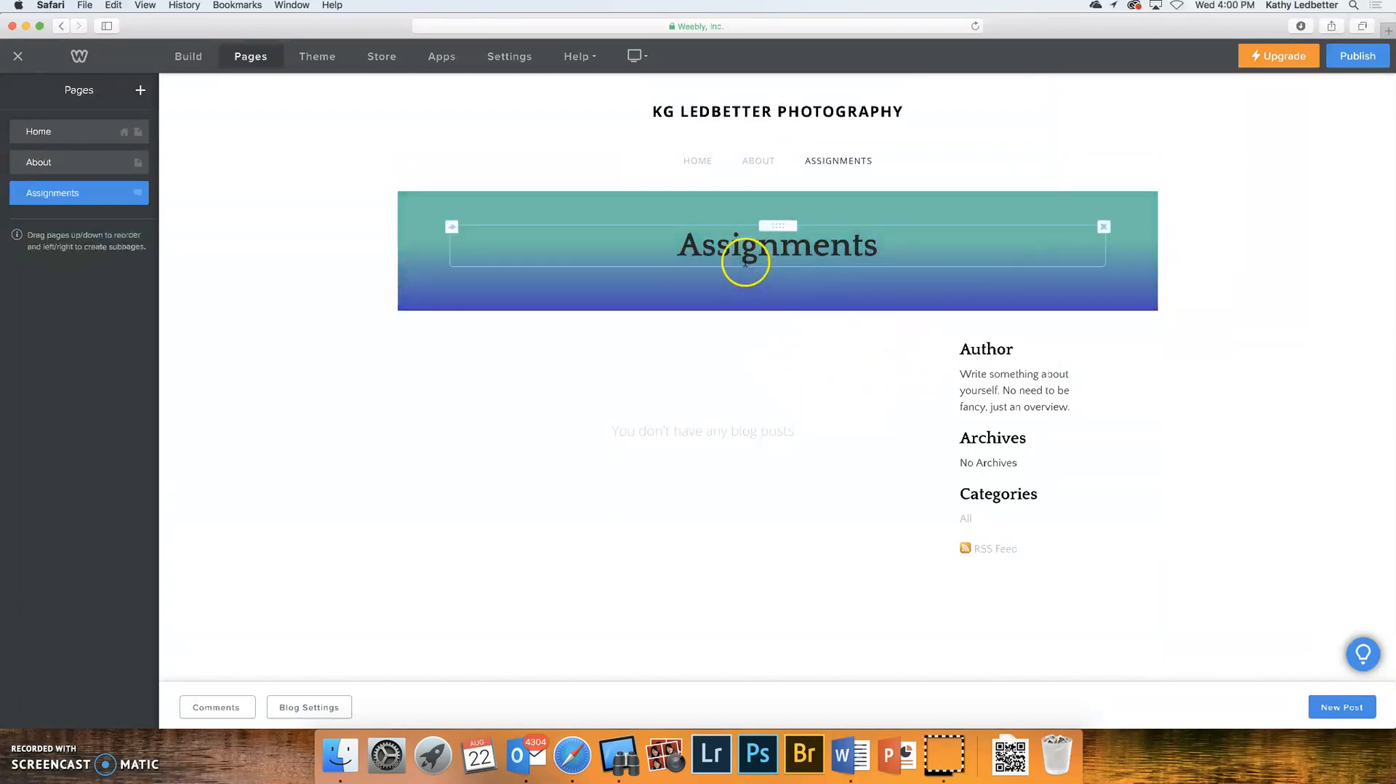
- Adjust the header title's font size, trying a smaller size and enlarging it to a large heading size
left_click(797, 251)
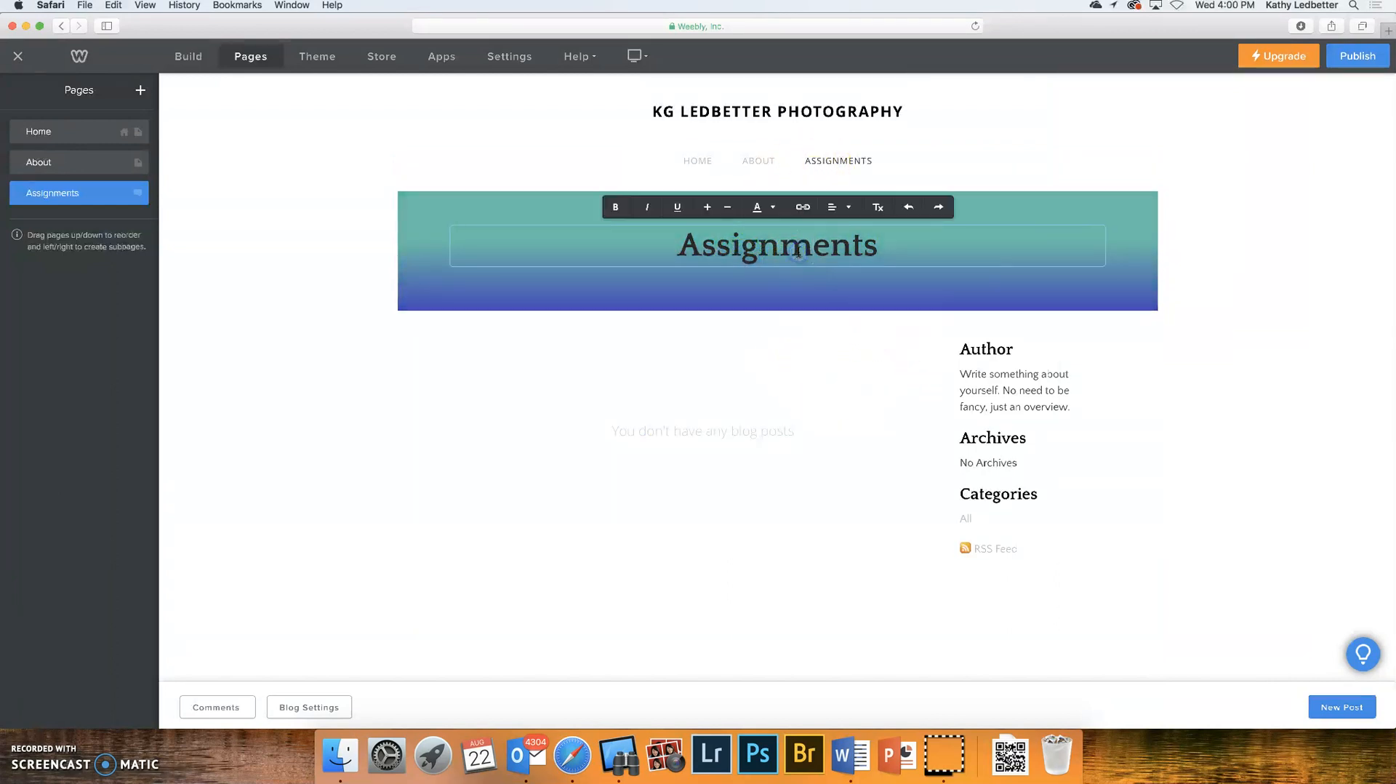
left_click(706, 208)
left_click_drag(880, 250, 694, 244)
left_click(684, 242)
double_click(790, 247)
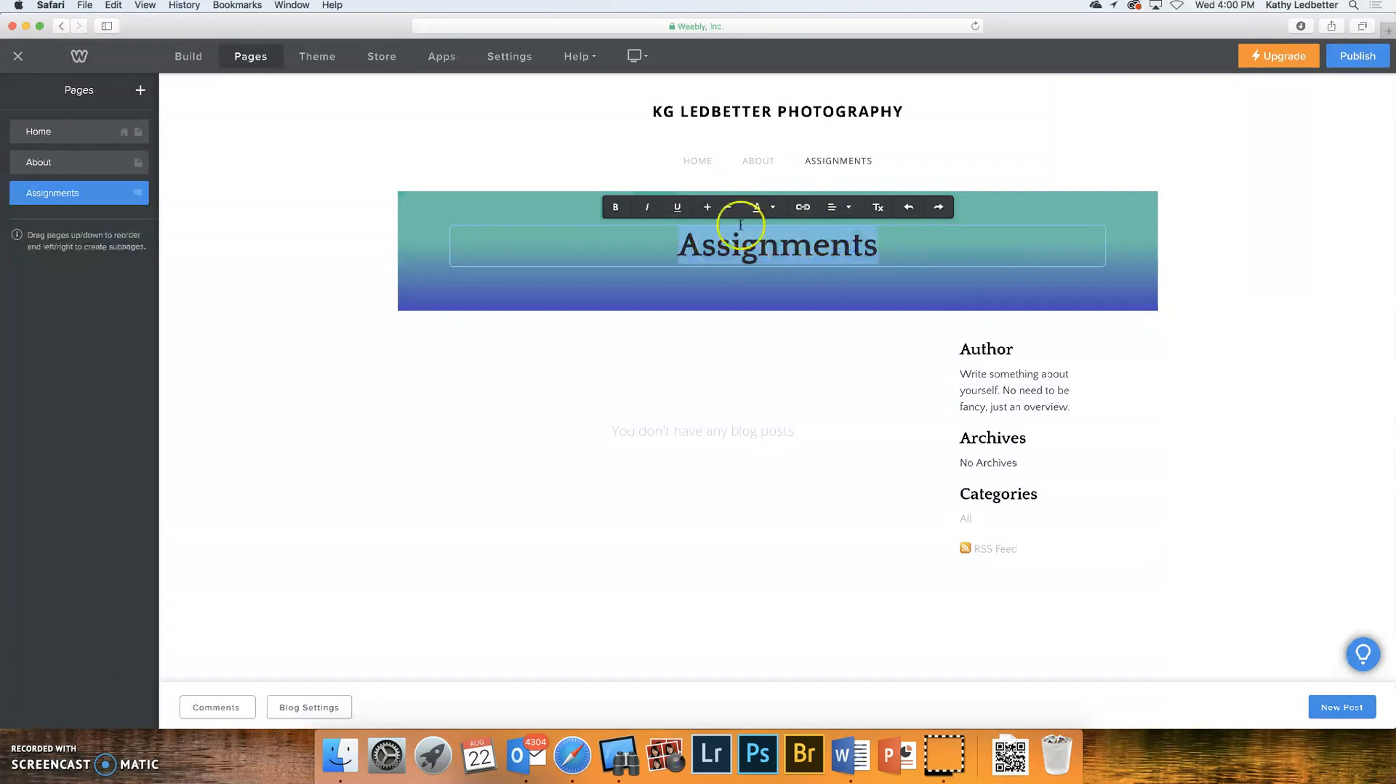
left_click(706, 208)
left_click(725, 208)
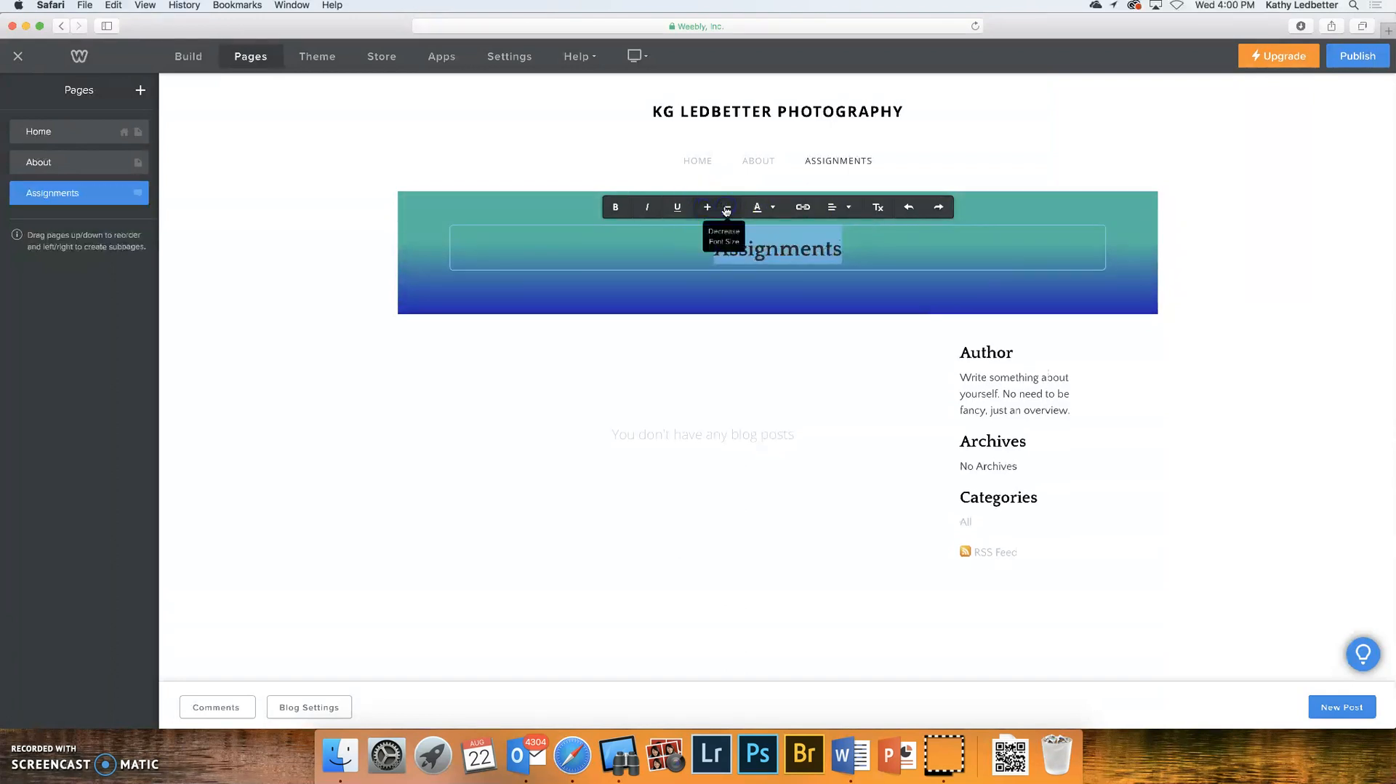
left_click(705, 208)
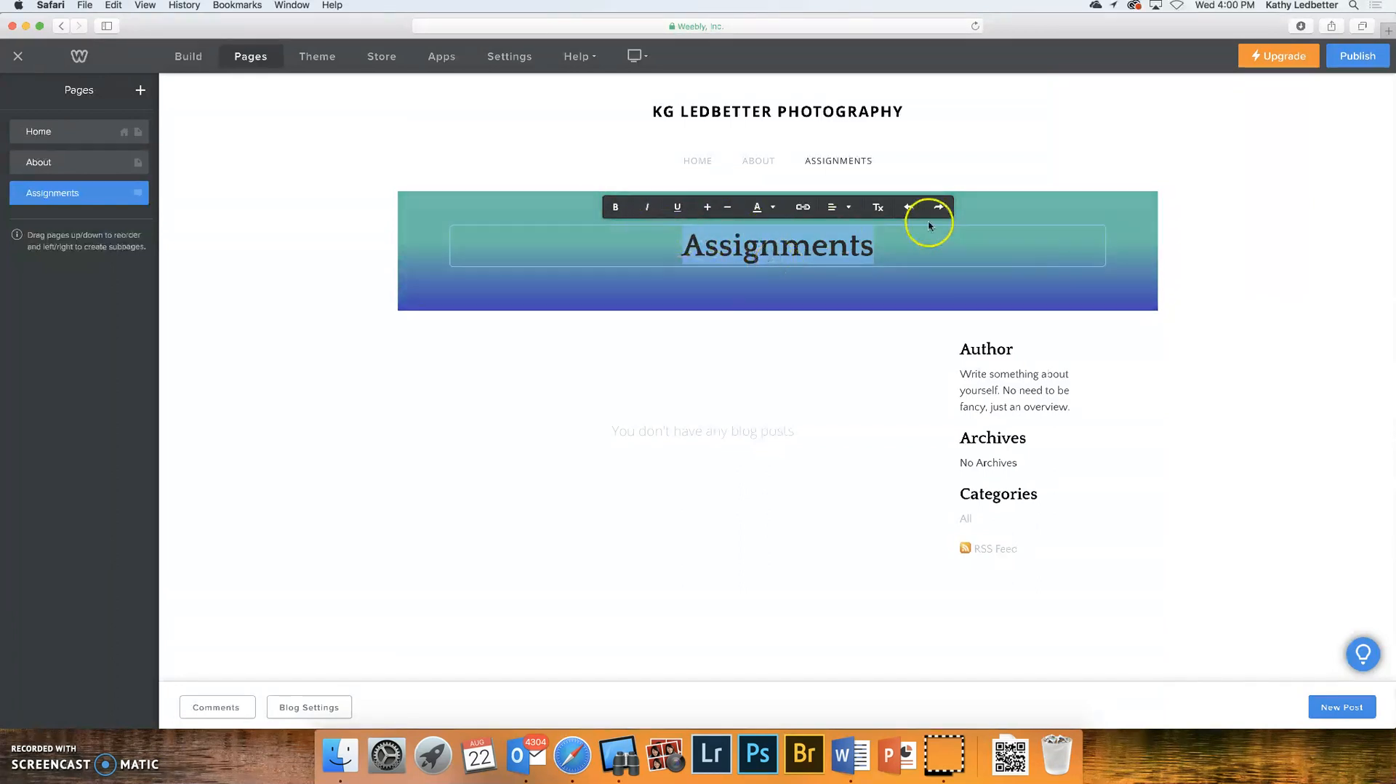
left_click(859, 255)
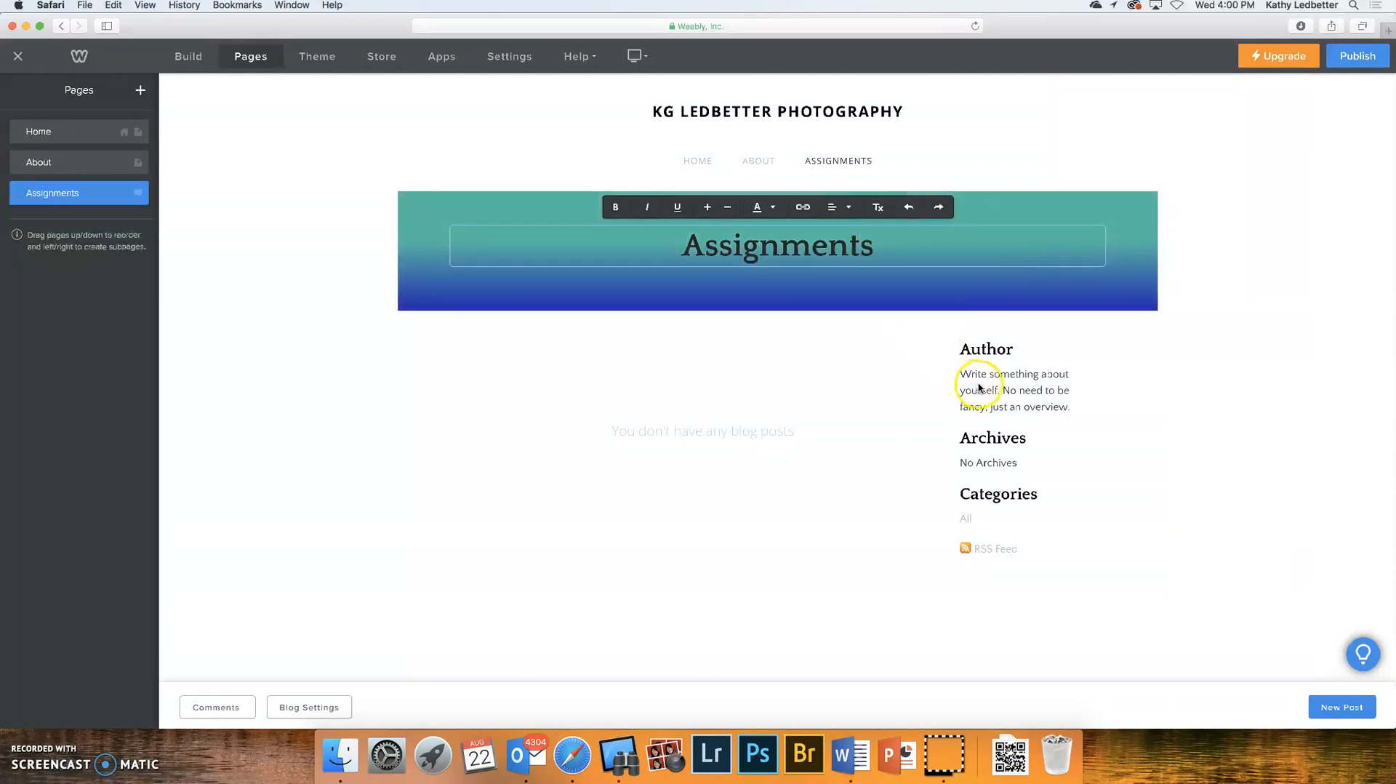
- Replace the blog sidebar's Author heading with the author's full name and delete the placeholder description under it
left_click(984, 352)
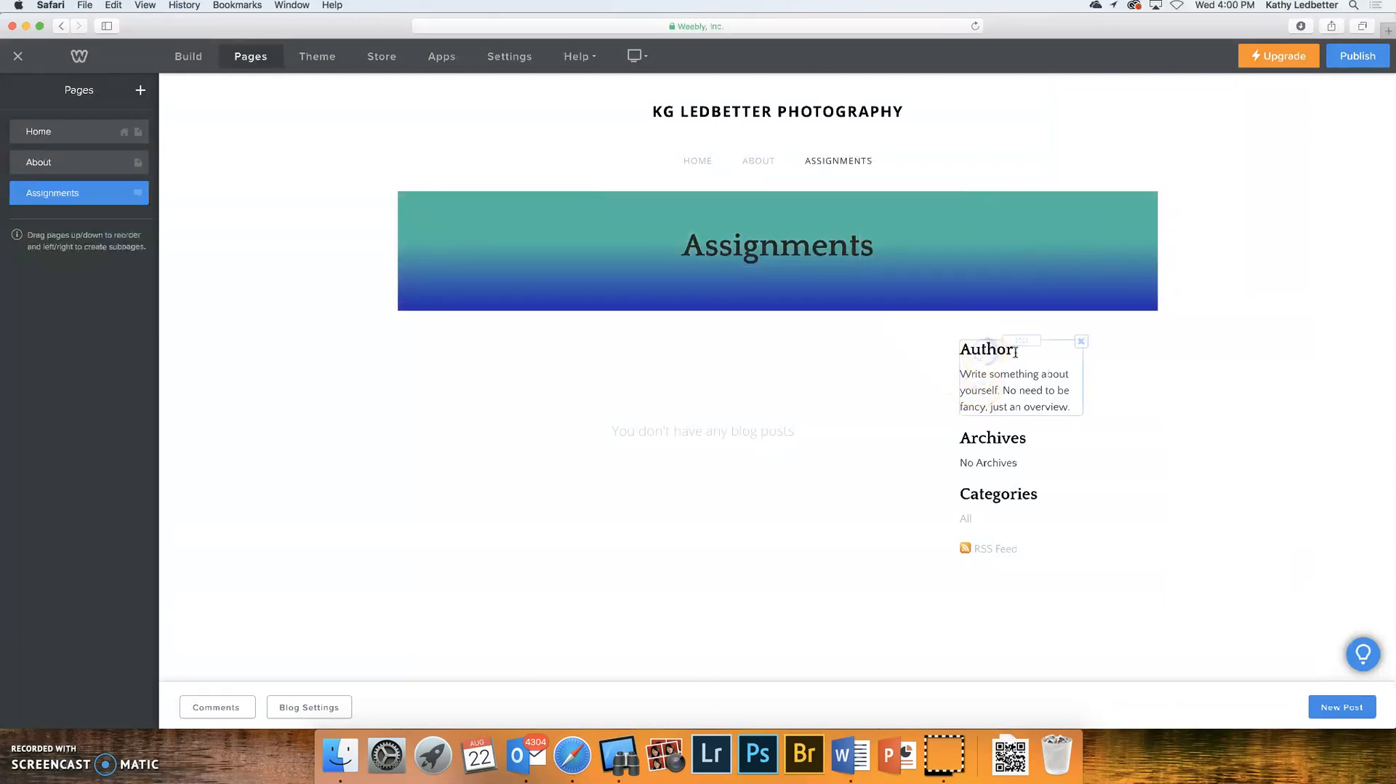
left_click(1015, 351)
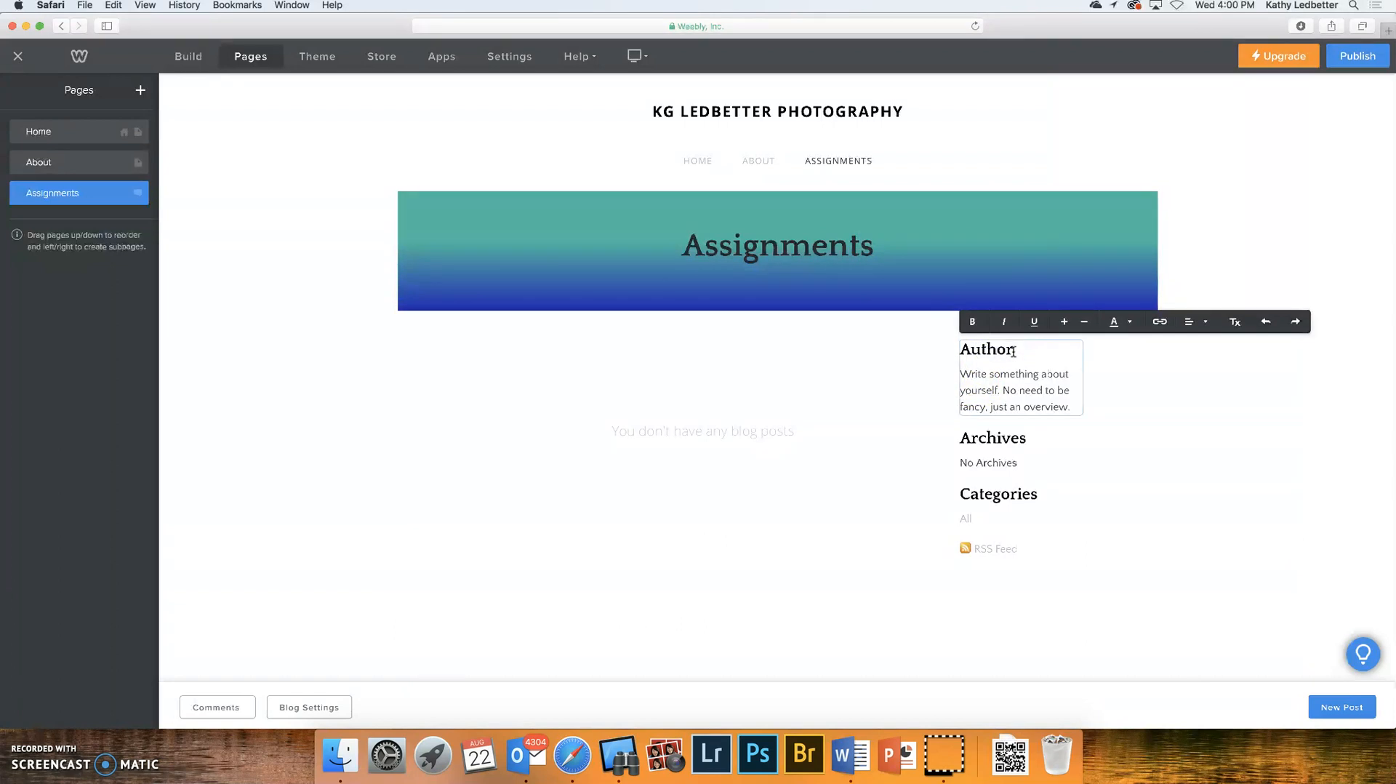
left_click_drag(1014, 352, 941, 348)
type("Kathy Ledb")
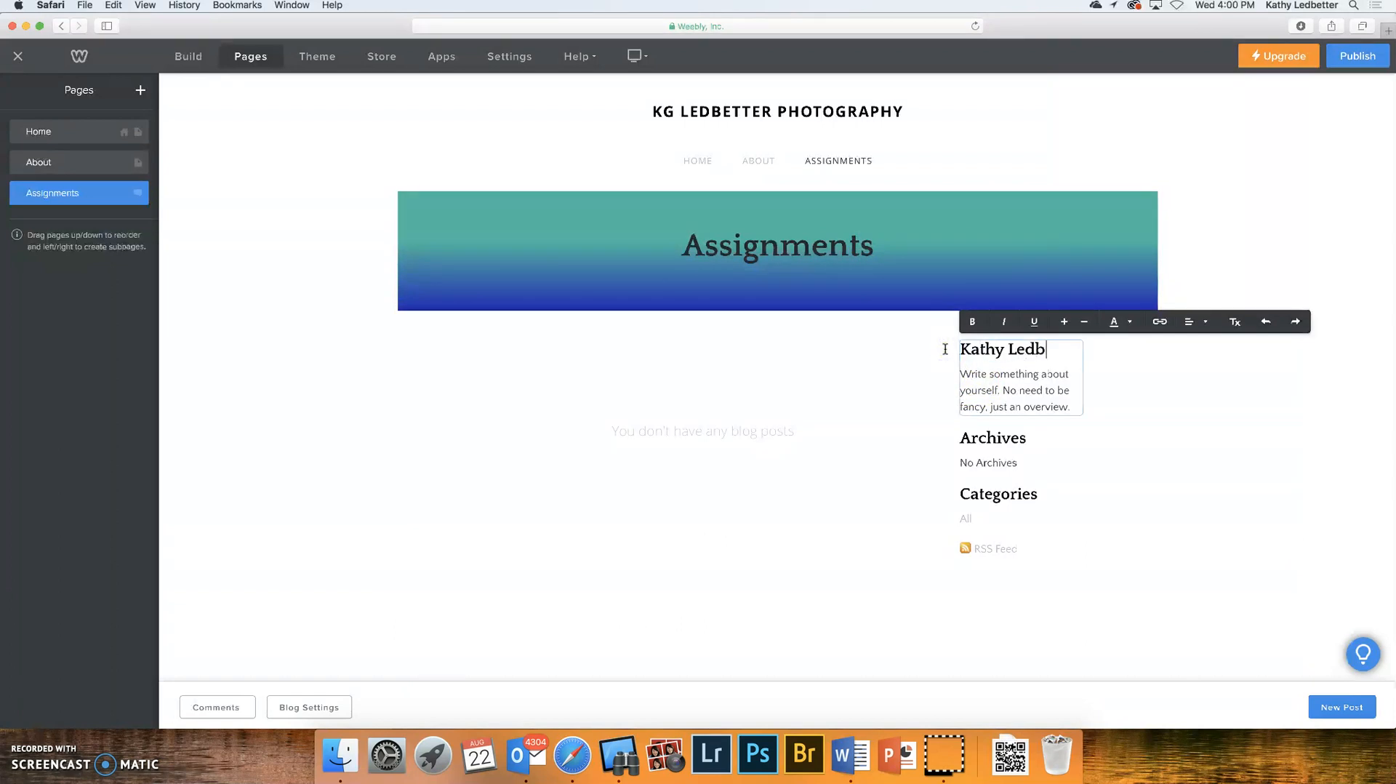
type("etter")
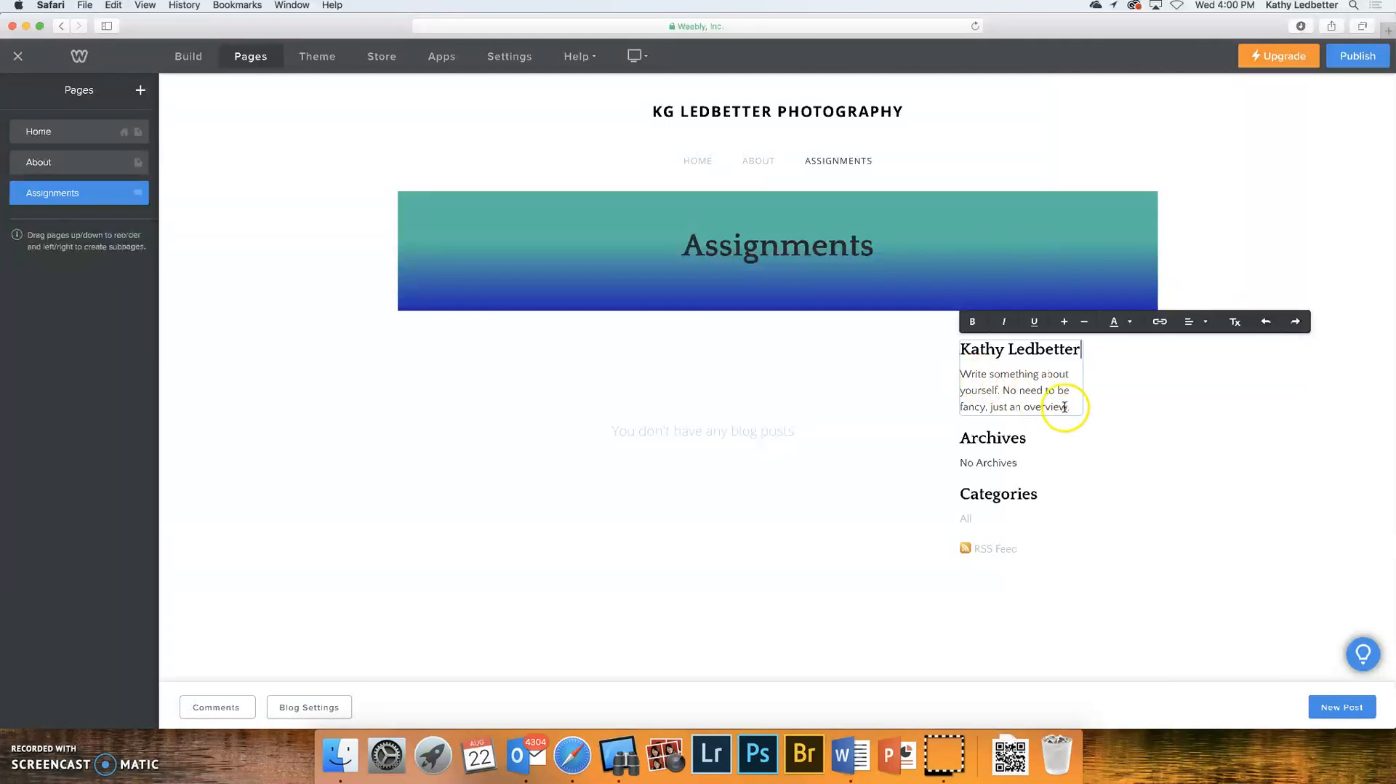
left_click_drag(1069, 407, 961, 376)
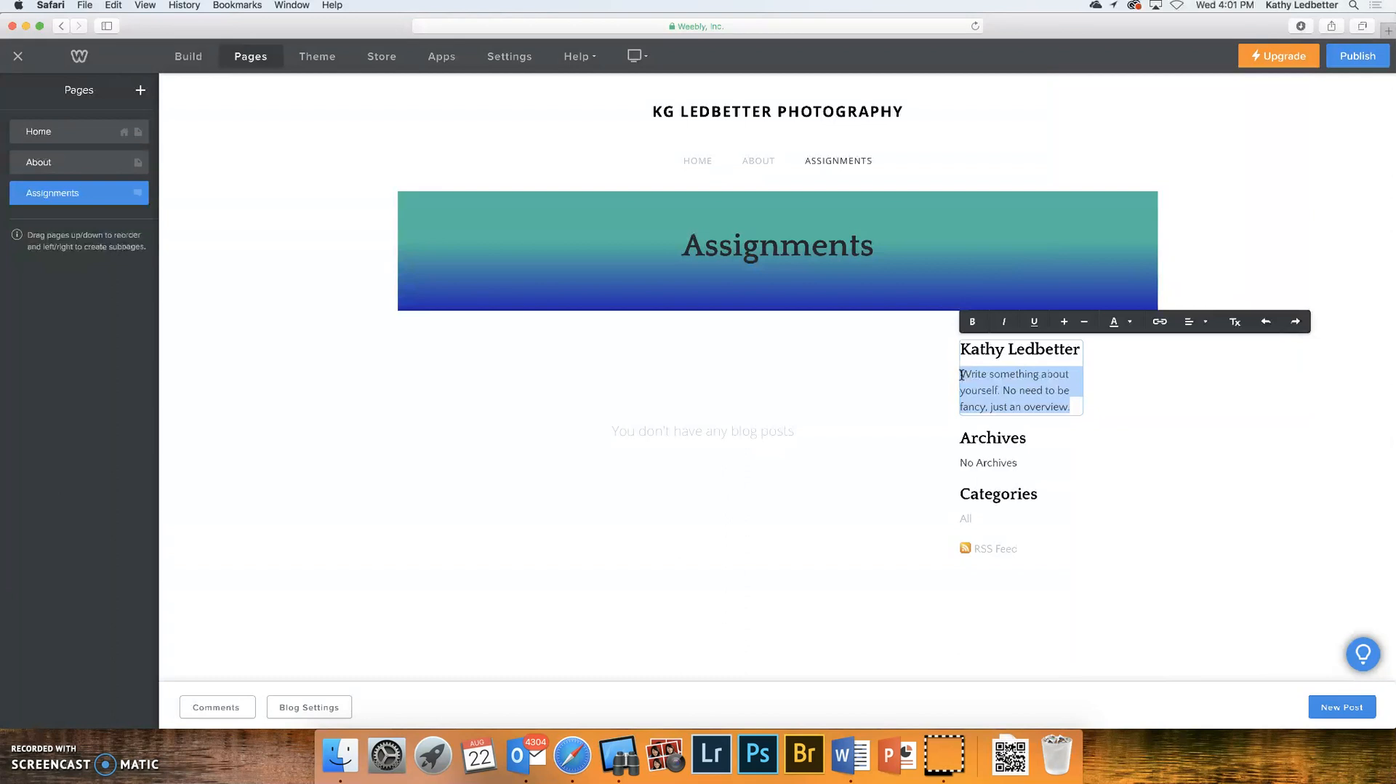
key("BackSpace")
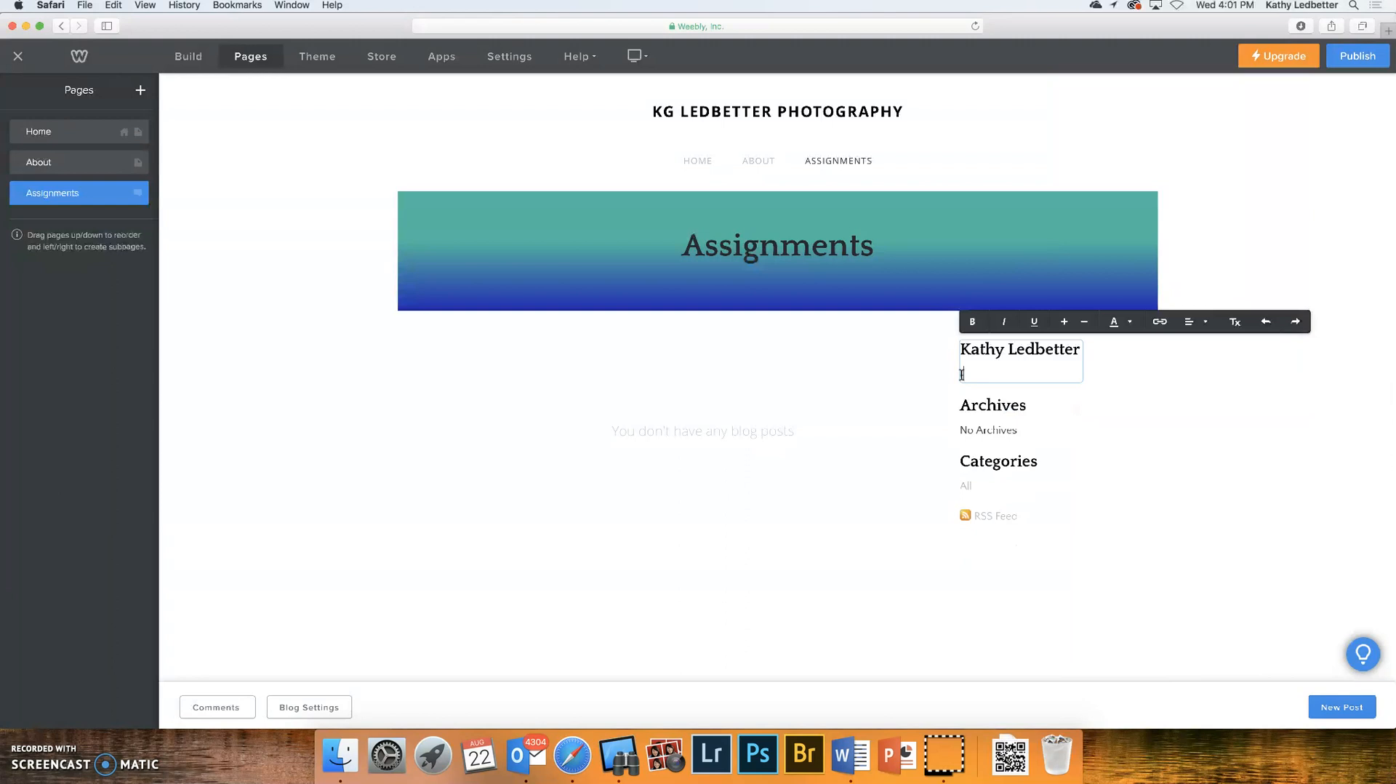
- Write the author description "I'm a mom, teacher, and photographer who loves light and to capture everyday beauty and chaos." in the blog sidebar
type("I'm a mom")
type(". ")
type("teacher")
type(", and")
type(" ph")
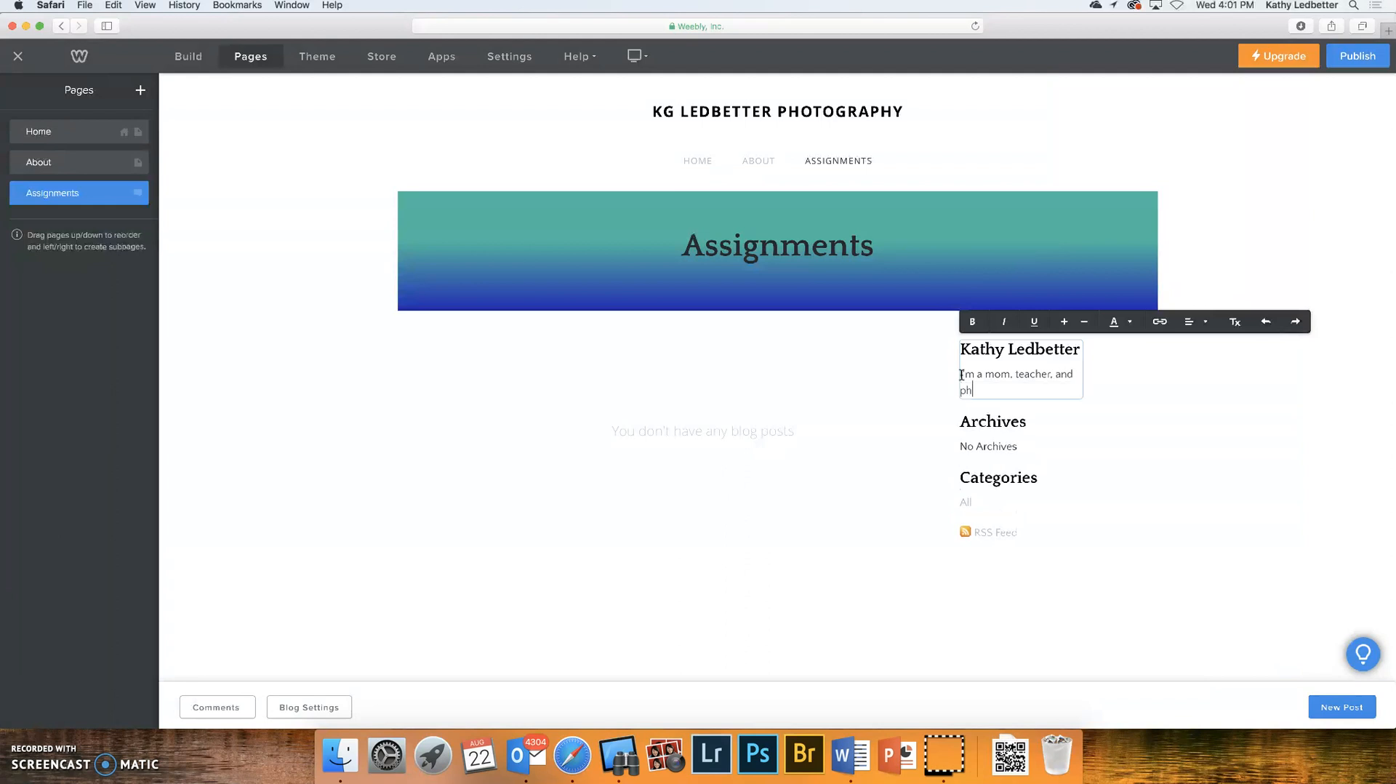
type("otographer who loves lig")
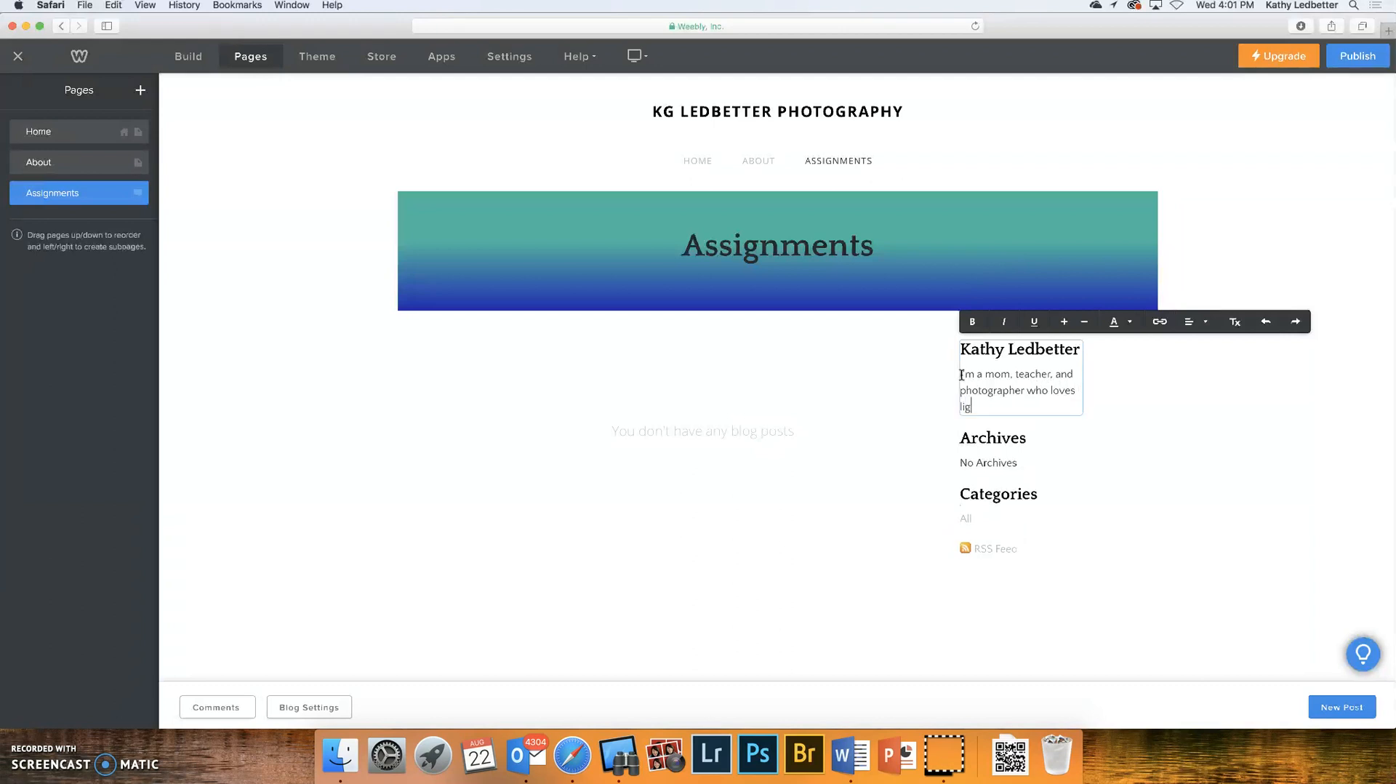
type("ht and to capture everyday ")
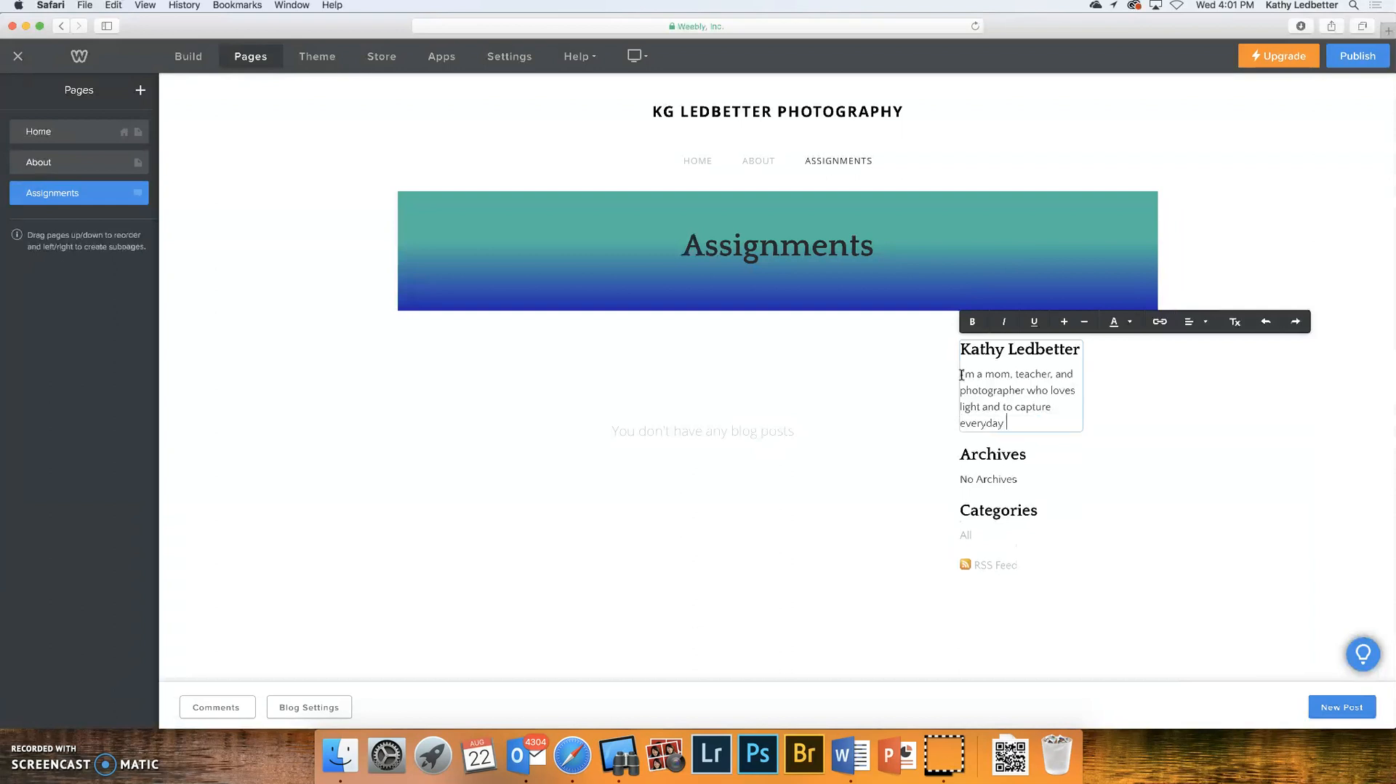
type("beauty and chaos.")
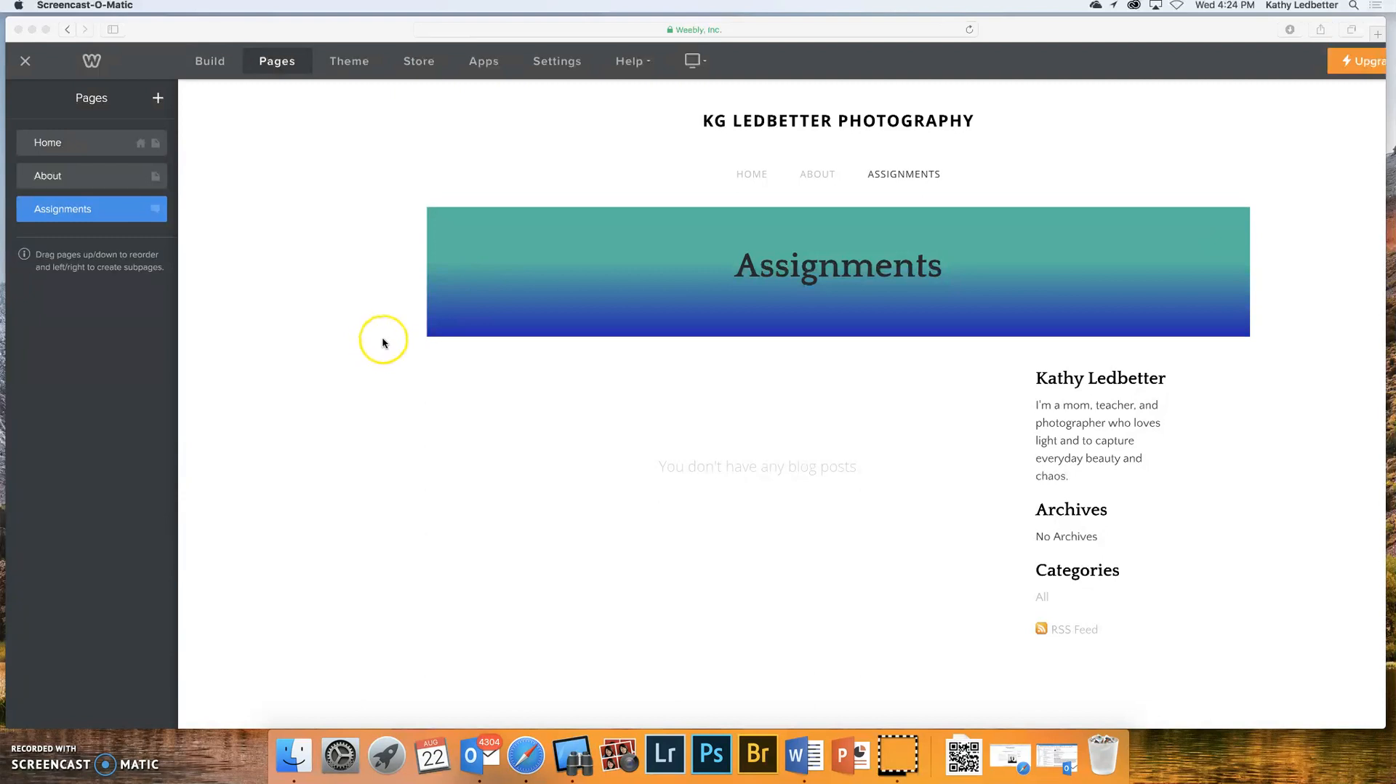
- Add a new standard page to the site and name it Basic Photography
left_click(157, 100)
left_click(157, 101)
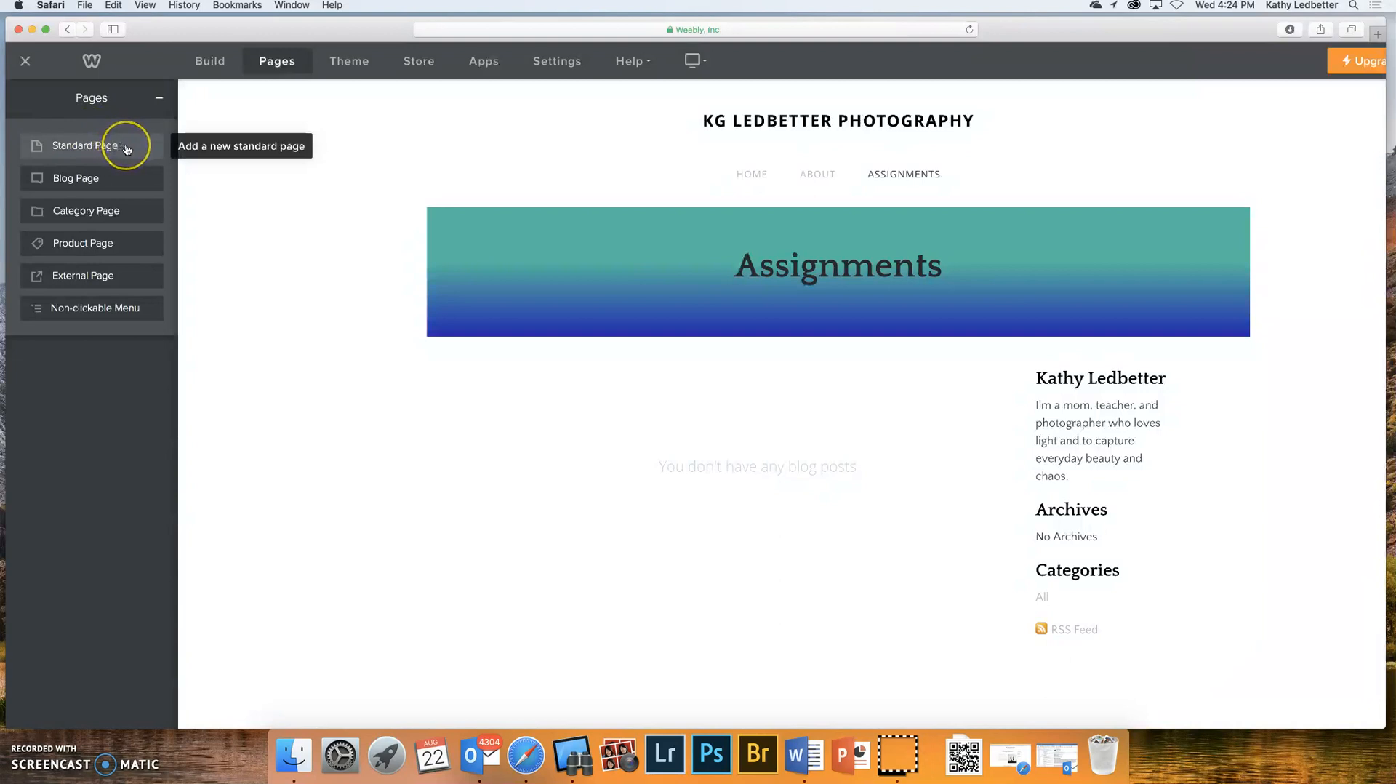
left_click(127, 150)
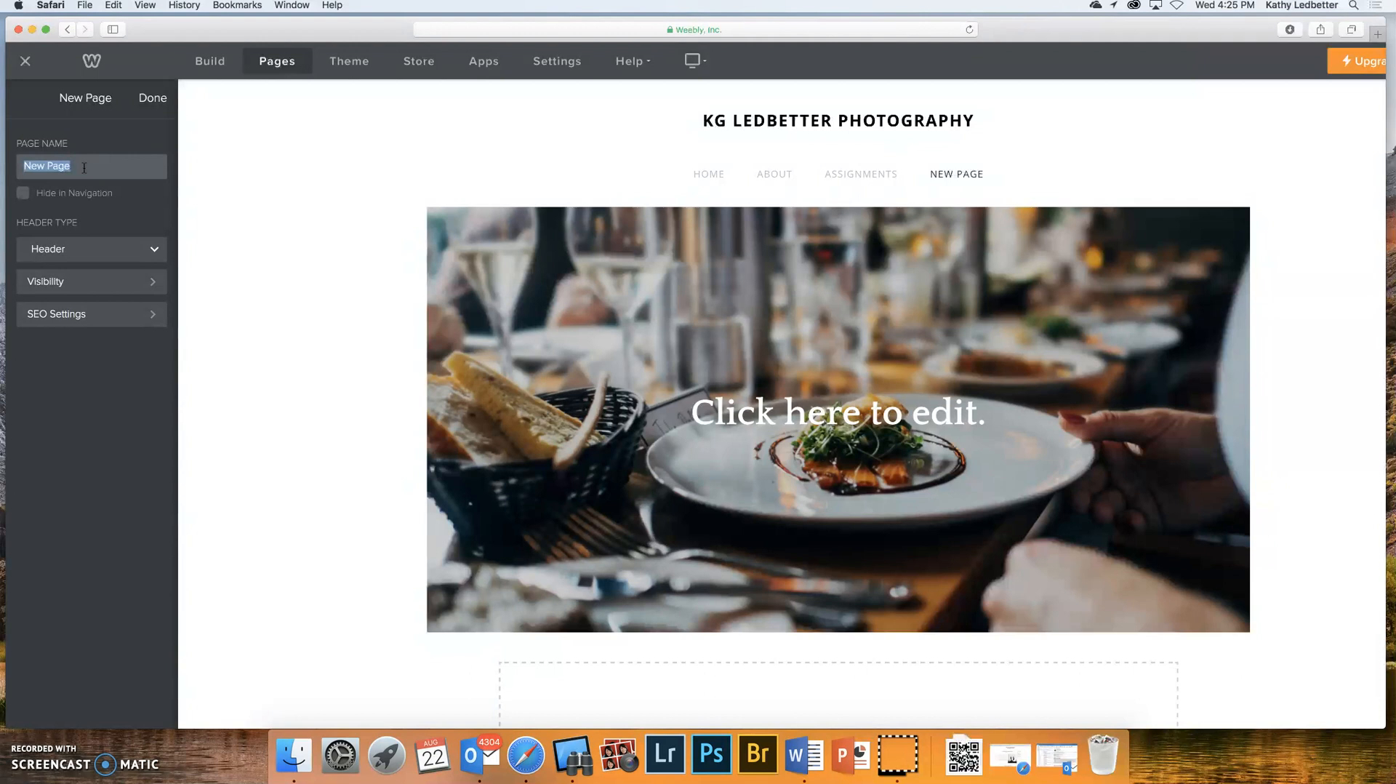
type("Basic Ph")
type("t")
type("tog")
type("raphy")
left_click(153, 99)
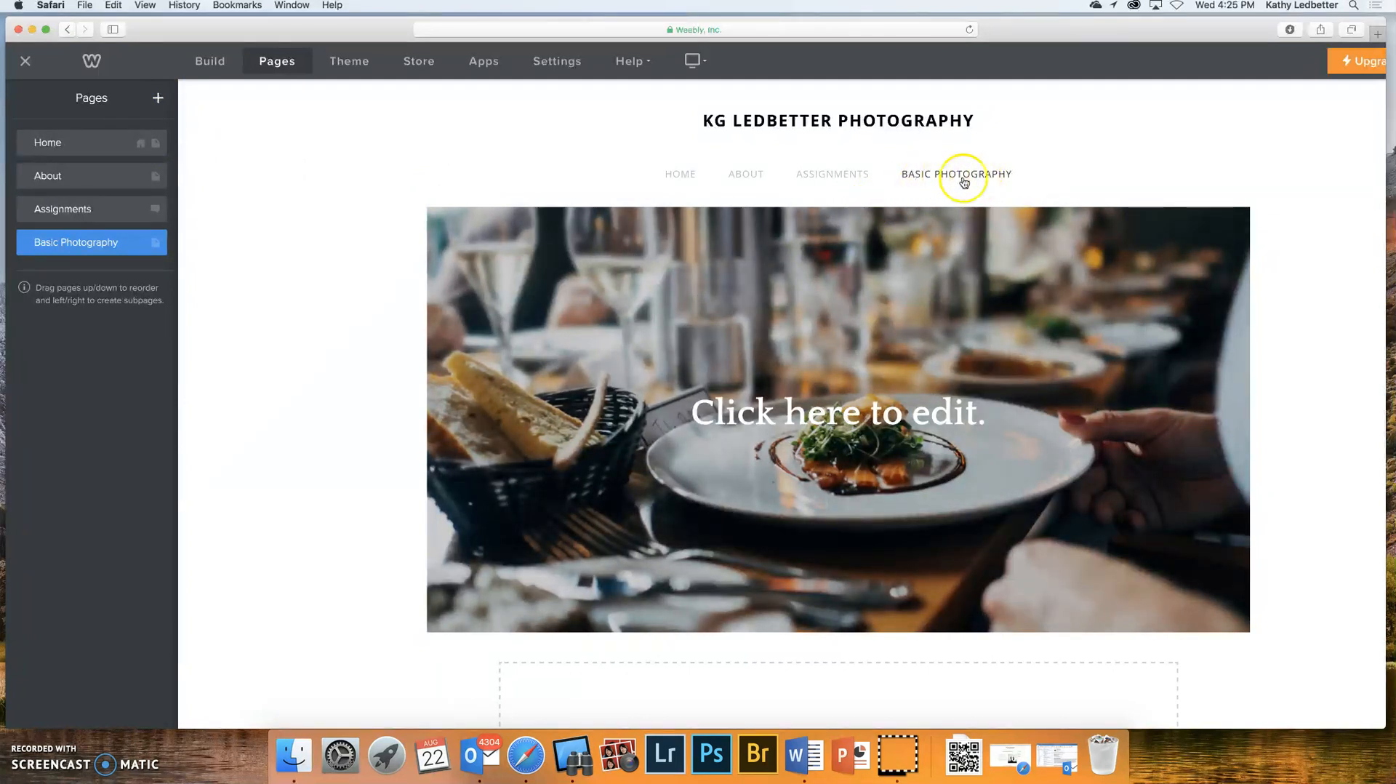
- Rename the Basic Photography page as Basic Digital Photography
left_click(91, 240)
left_click(51, 168)
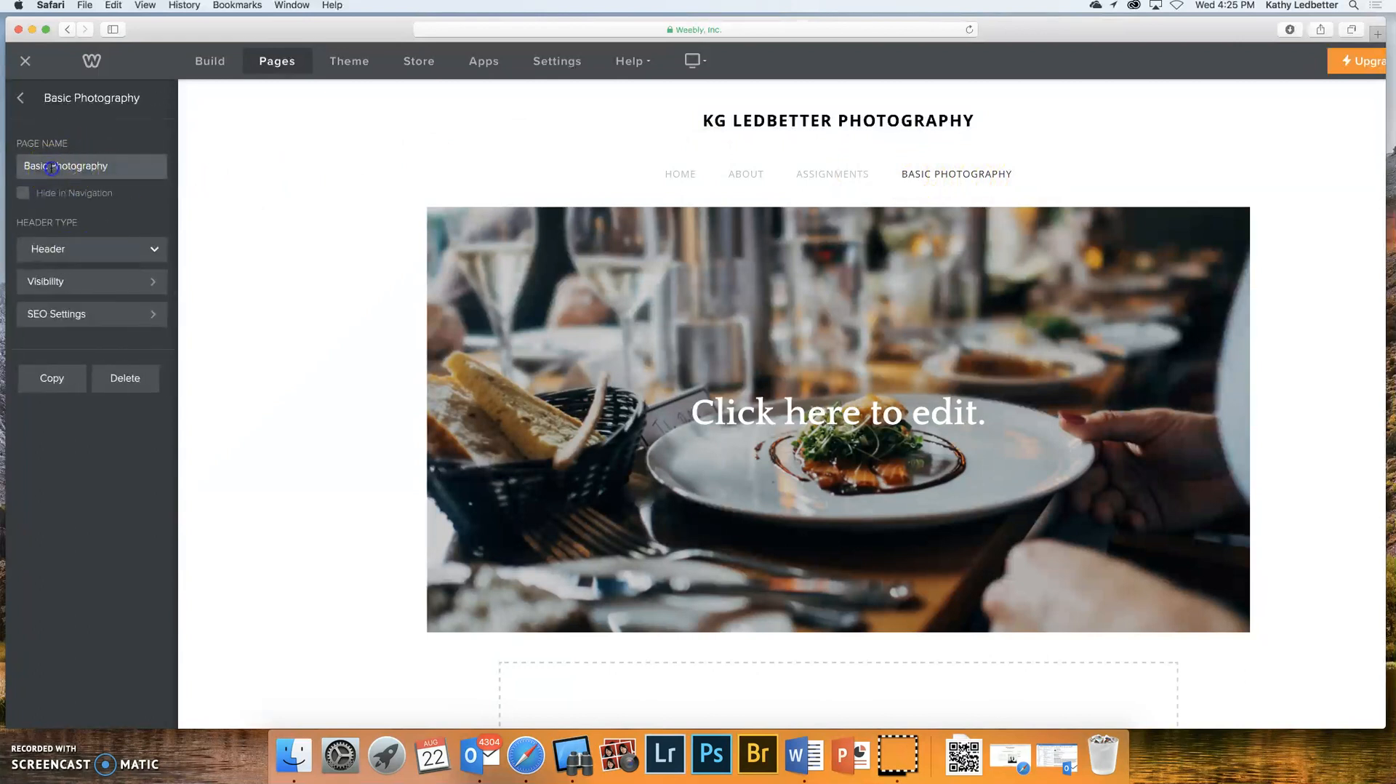
type("Digital")
left_click(20, 100)
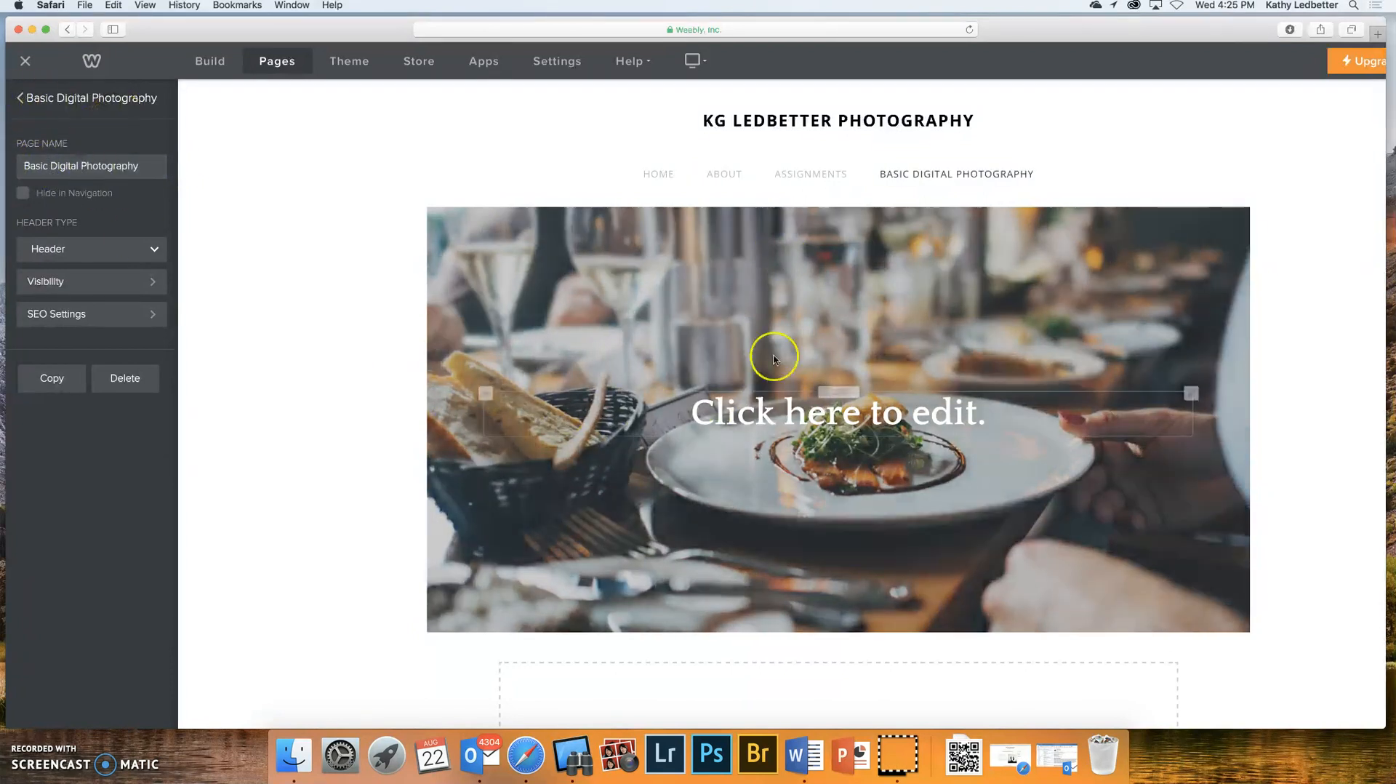
- Shrink the new page's header to a narrow banner and switch its background from an image to a gradient
left_click(998, 508)
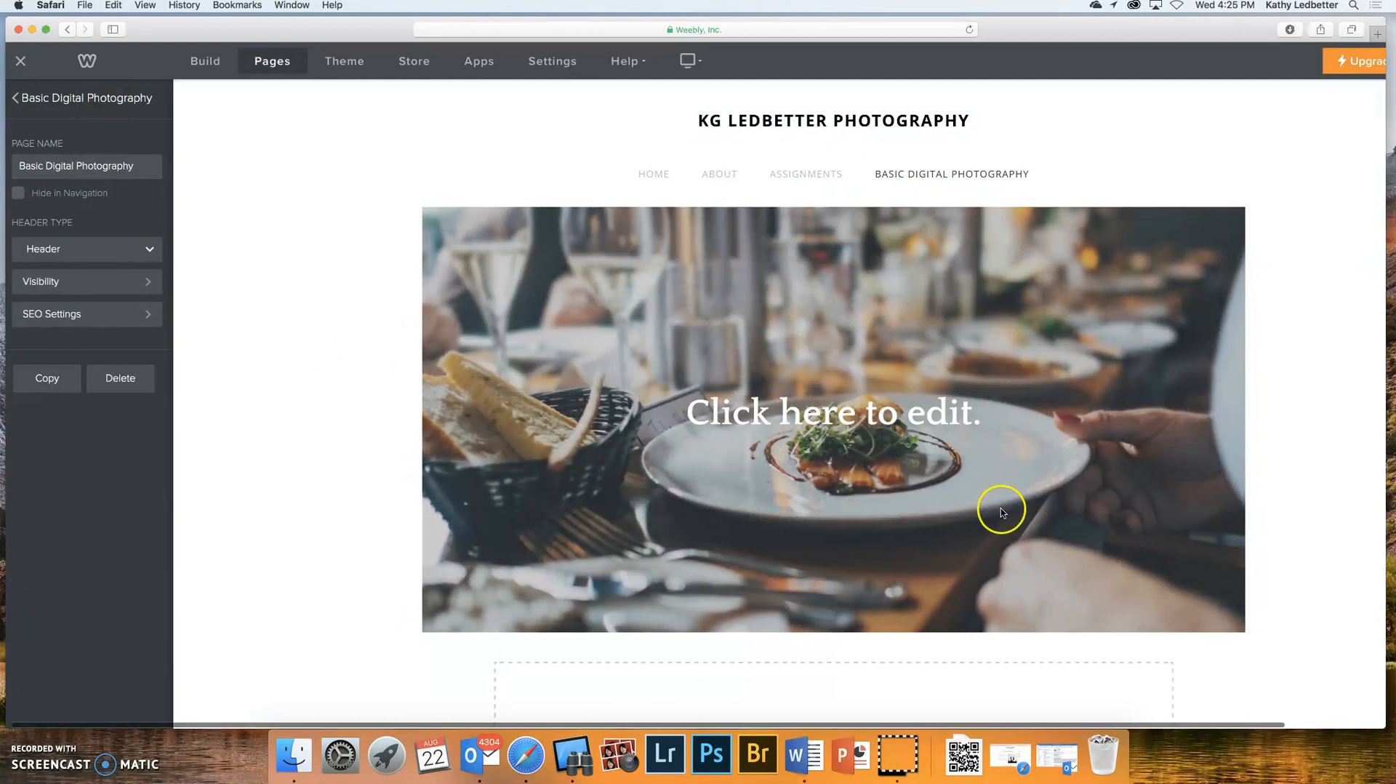
left_click_drag(990, 591, 969, 275)
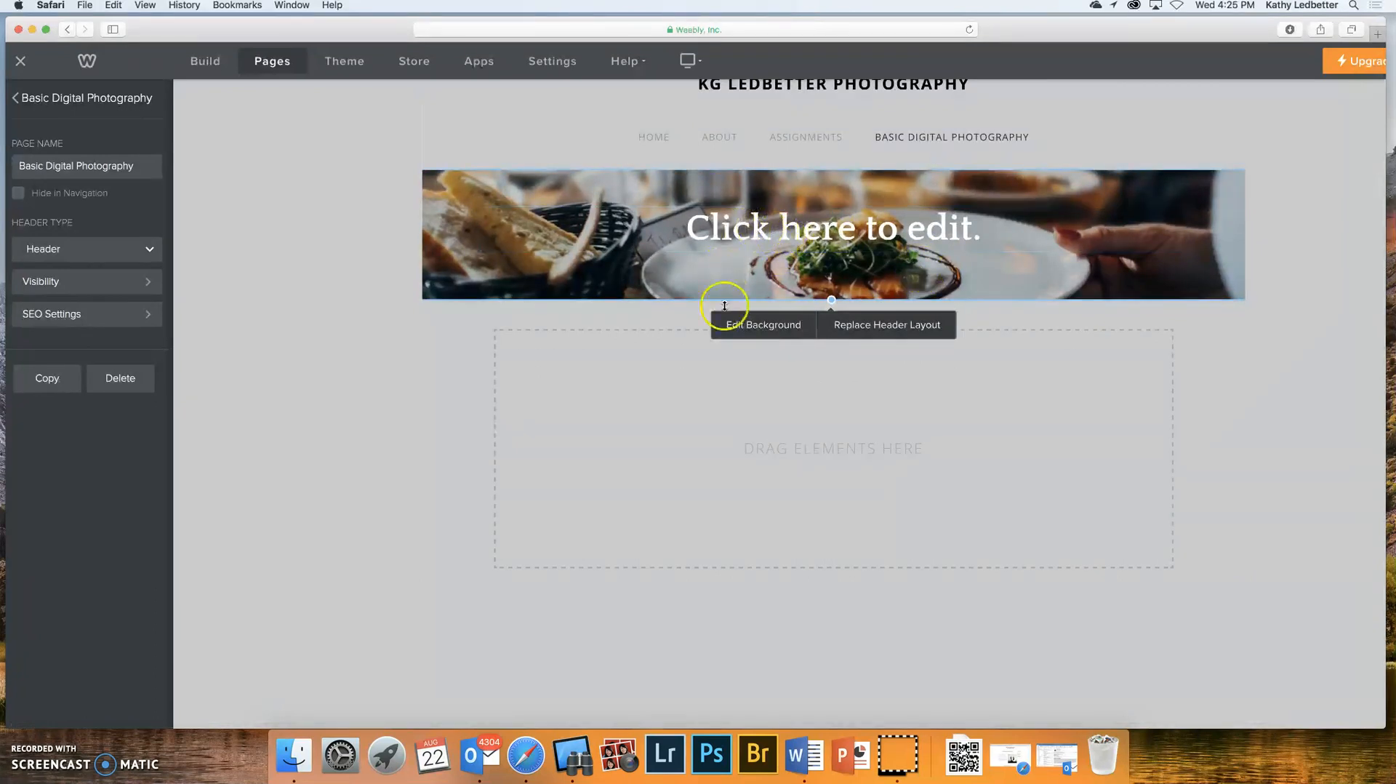
left_click(753, 332)
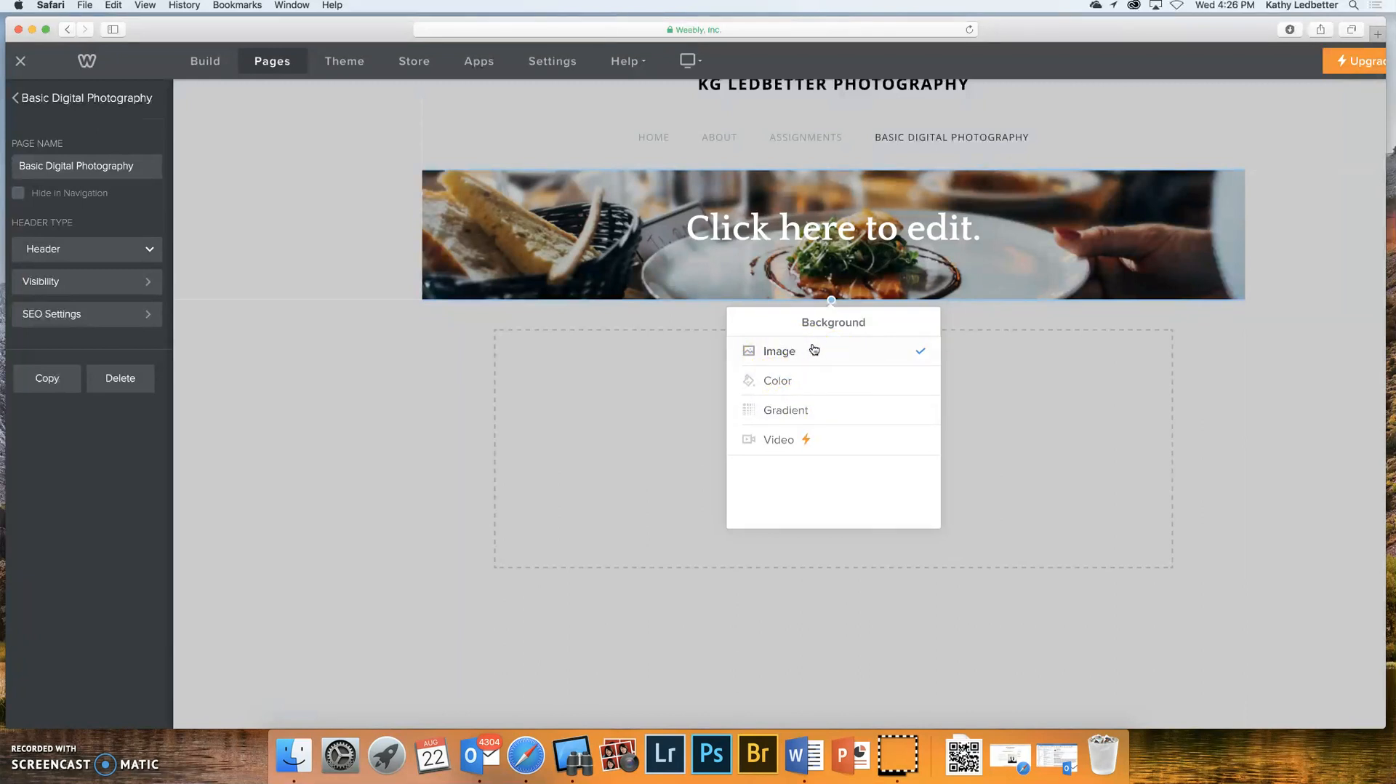
left_click(784, 411)
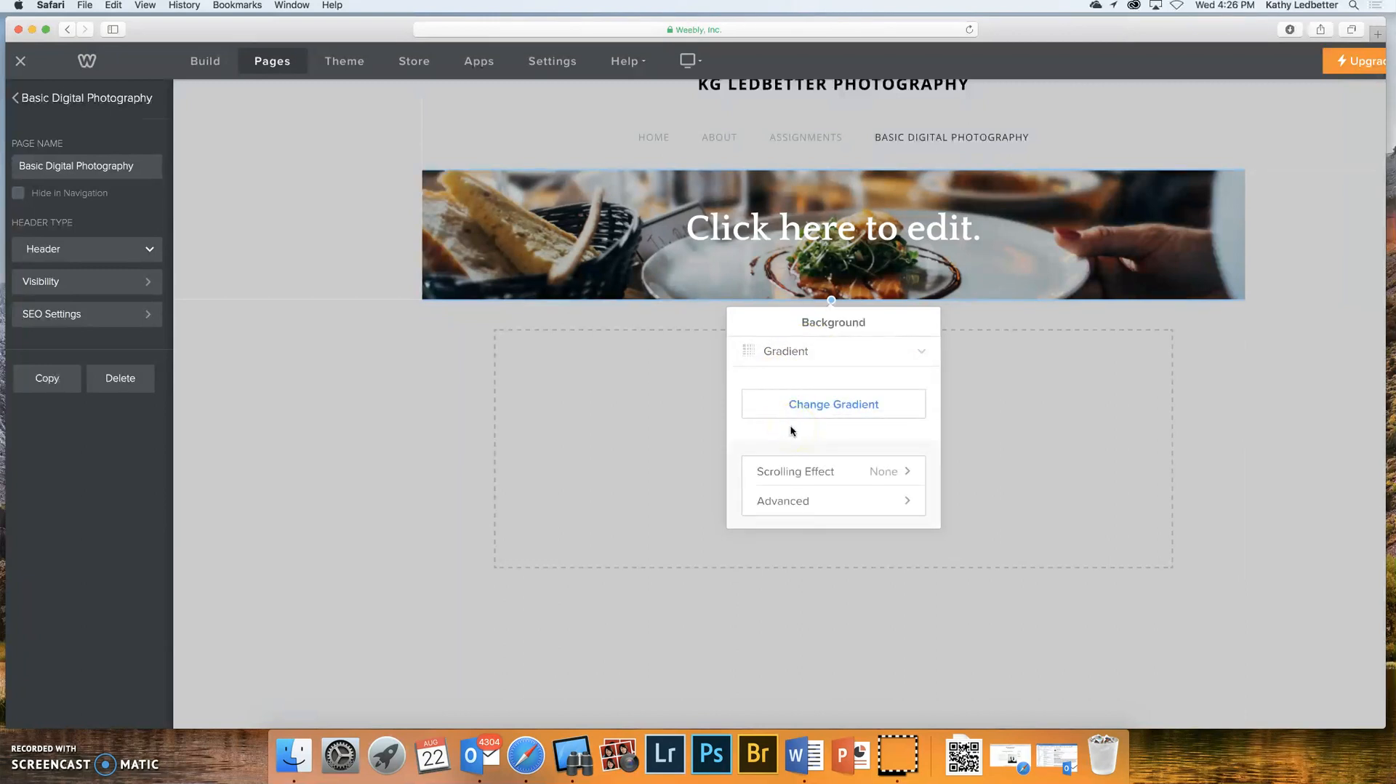
- Set the header gradient's first colour to #0ee9c9 with a start position of about 21%
left_click(834, 407)
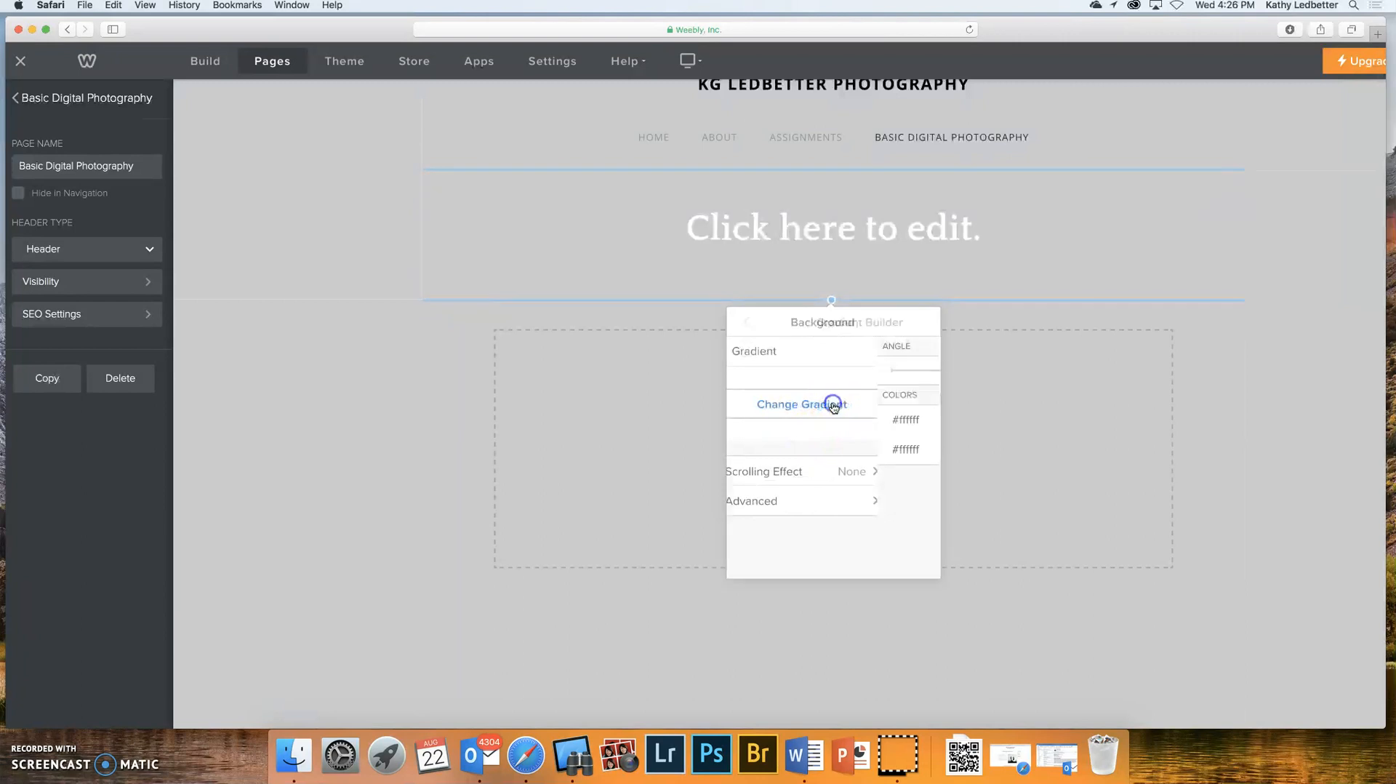
left_click(919, 419)
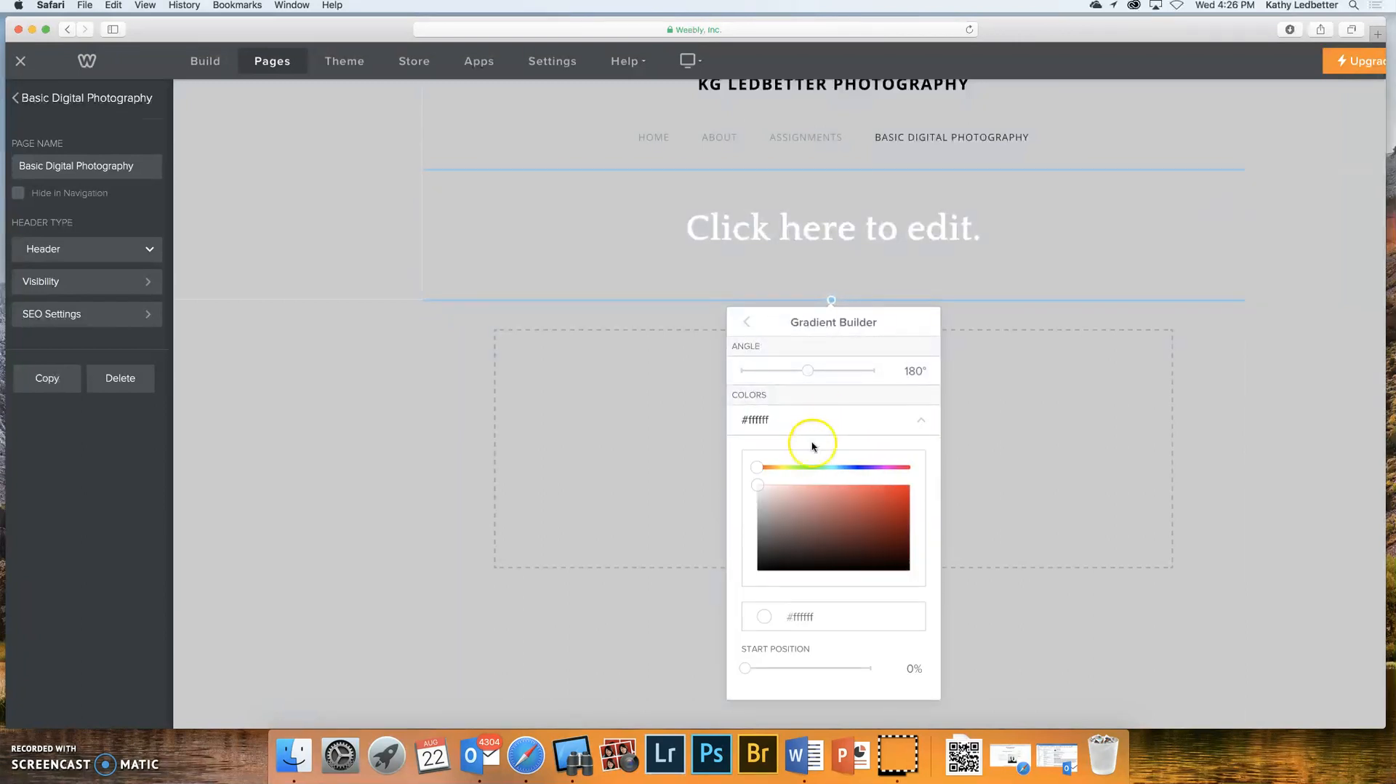
double_click(824, 616)
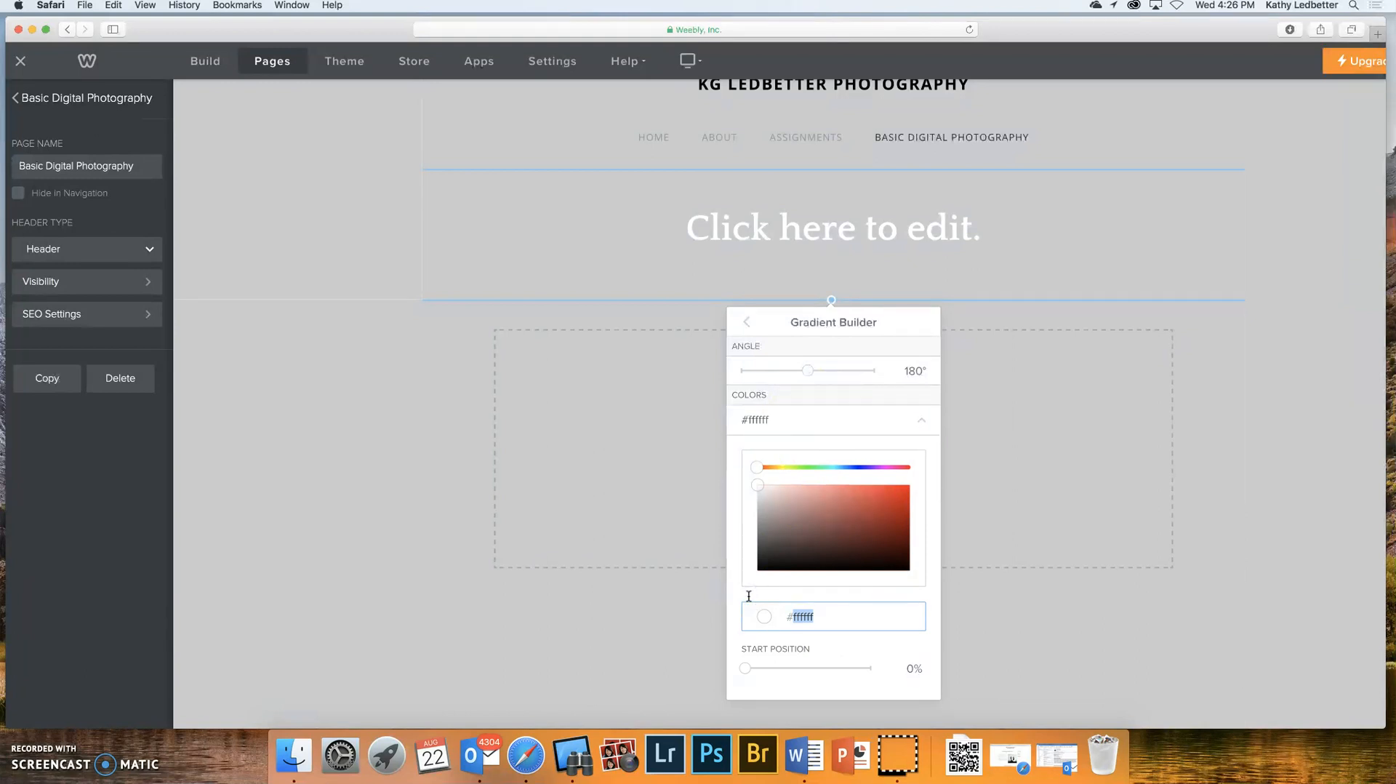
type("0ee")
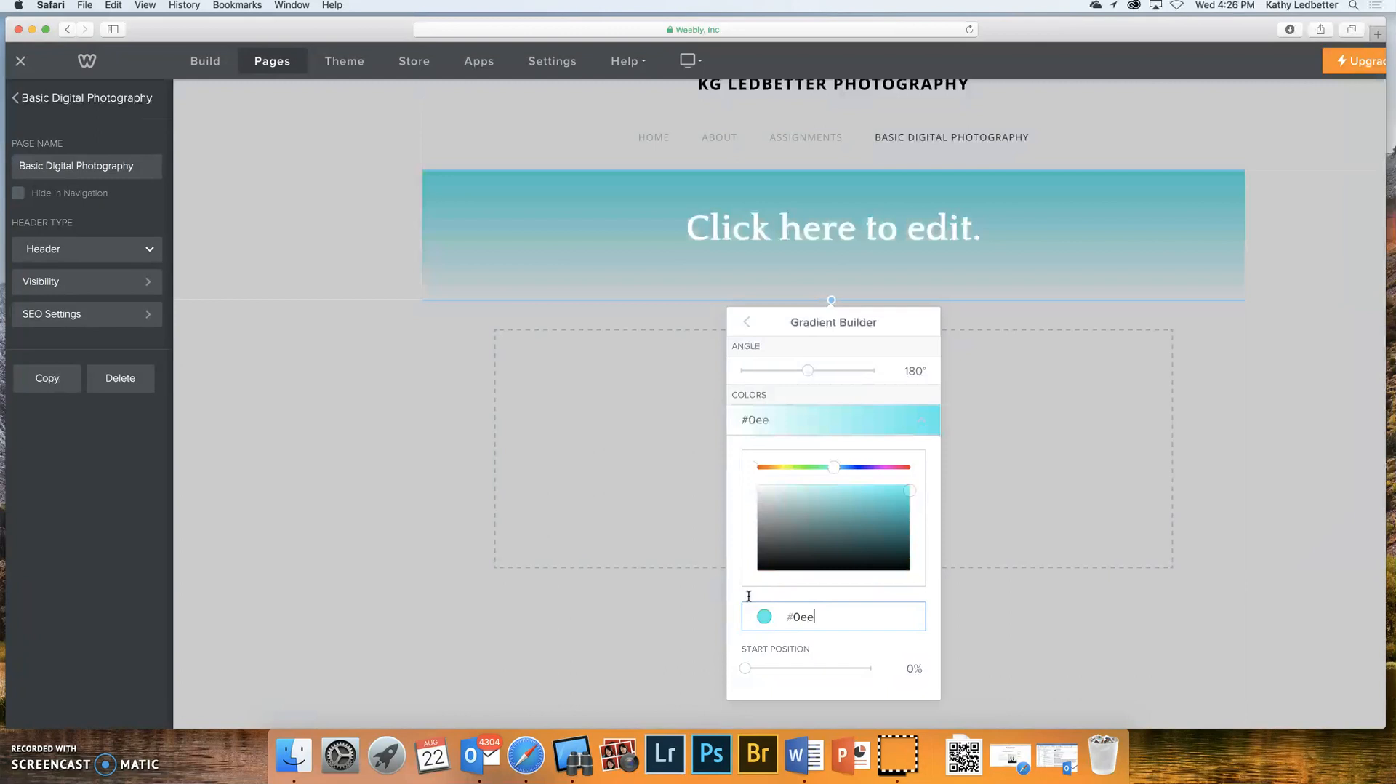
type("9c9")
left_click_drag(744, 668, 770, 668)
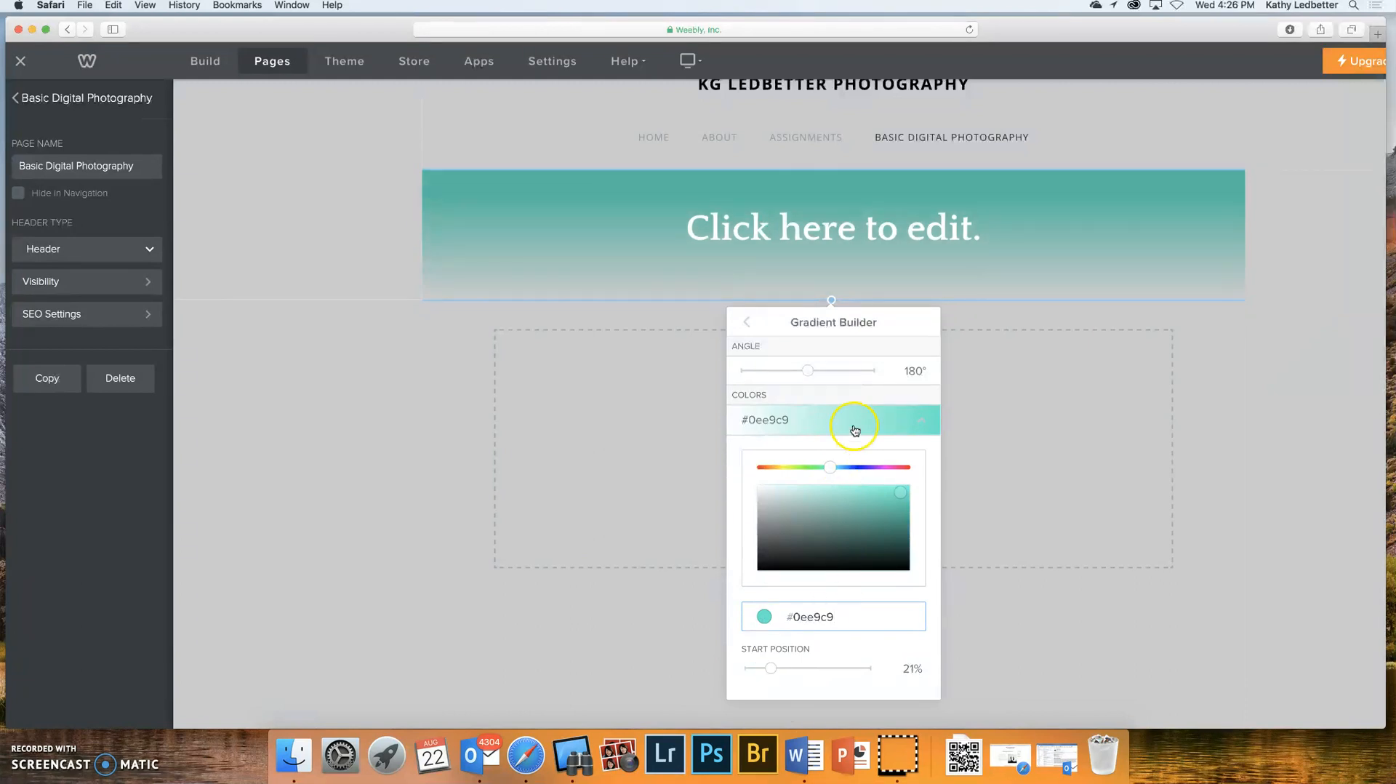
- Set the header gradient's second colour to #3124e2
left_click(922, 420)
left_click(917, 449)
left_click_drag(822, 618, 792, 617)
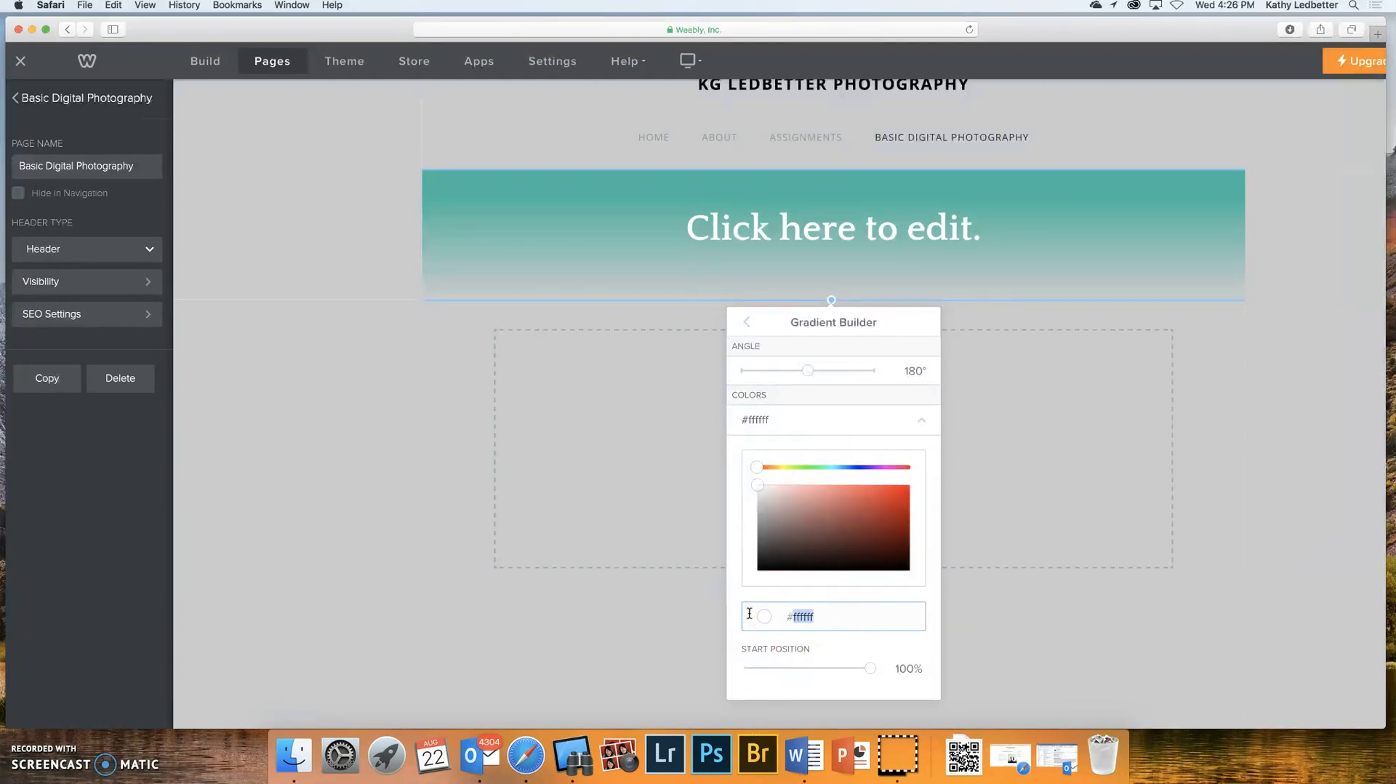
type("3124")
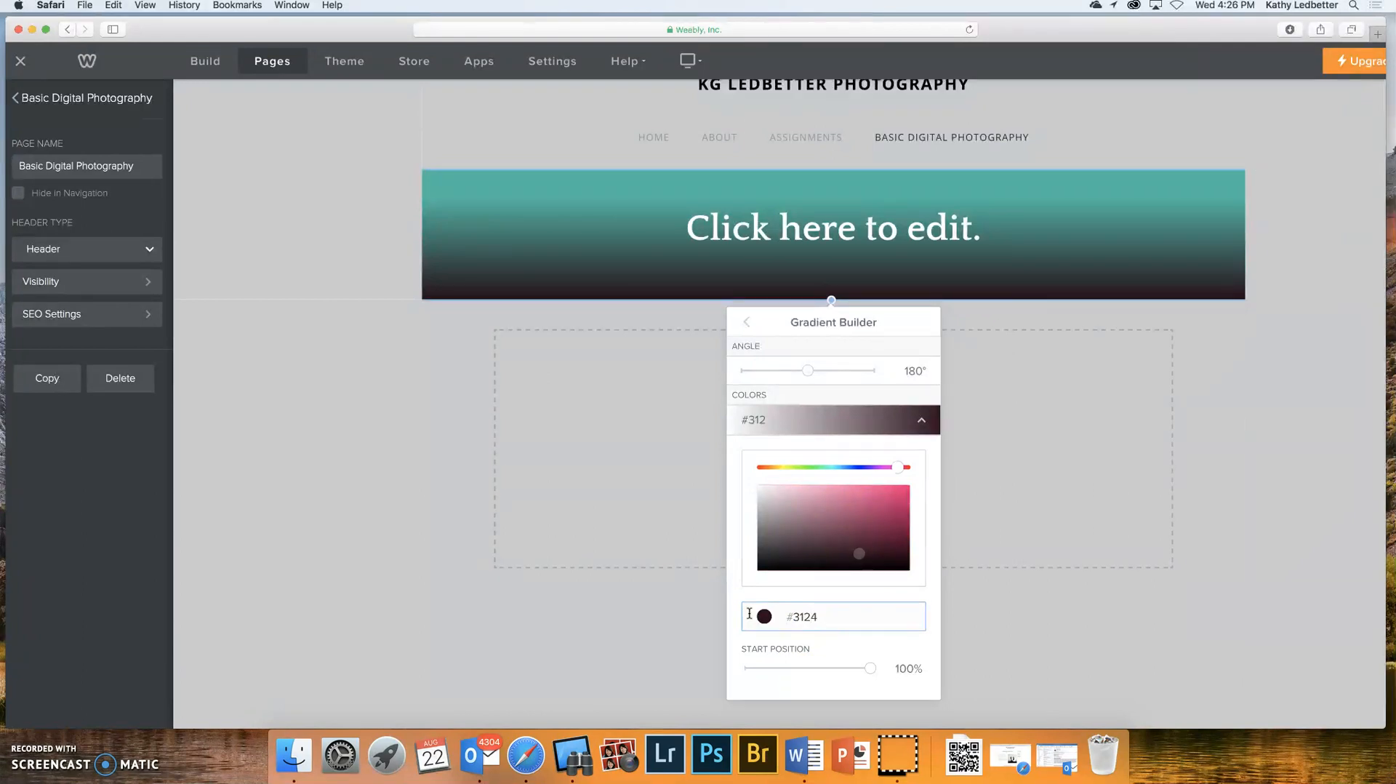
type("e2")
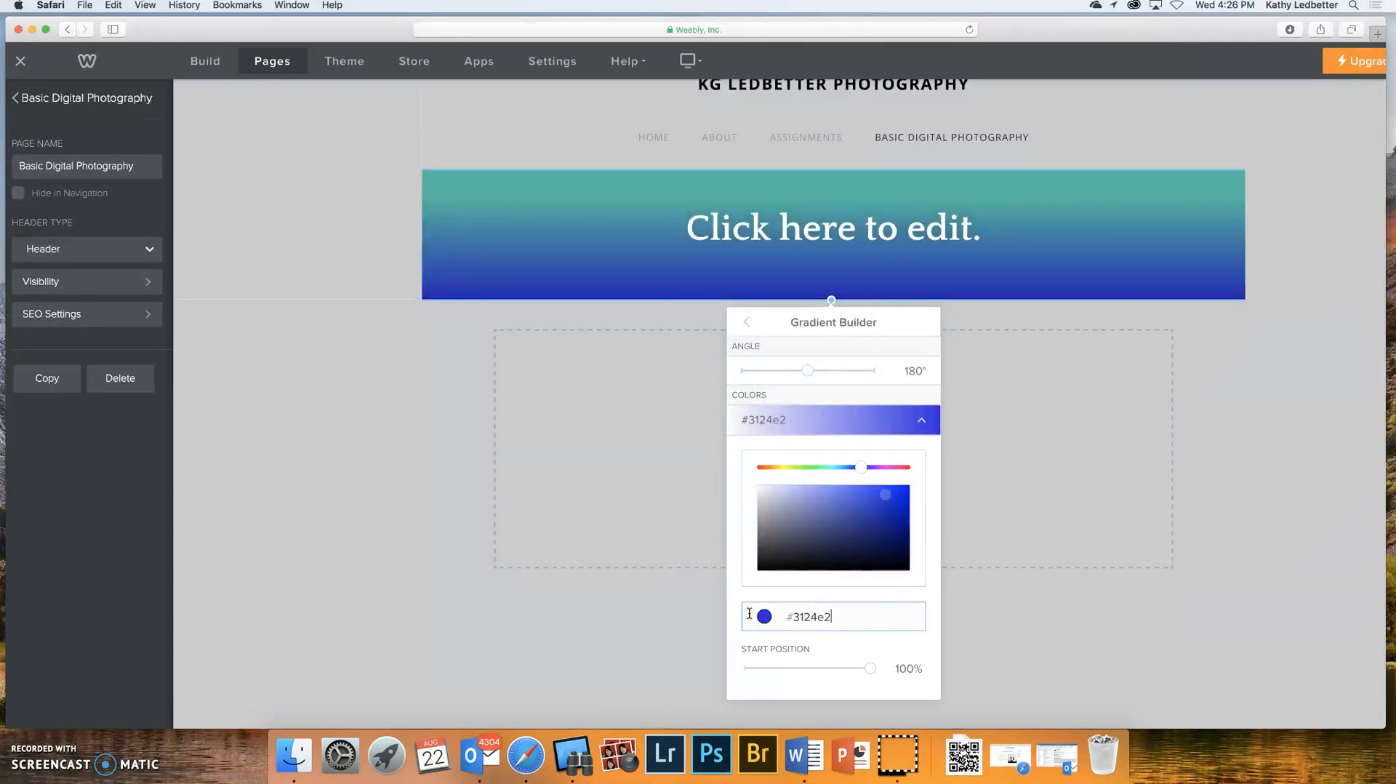
left_click(921, 420)
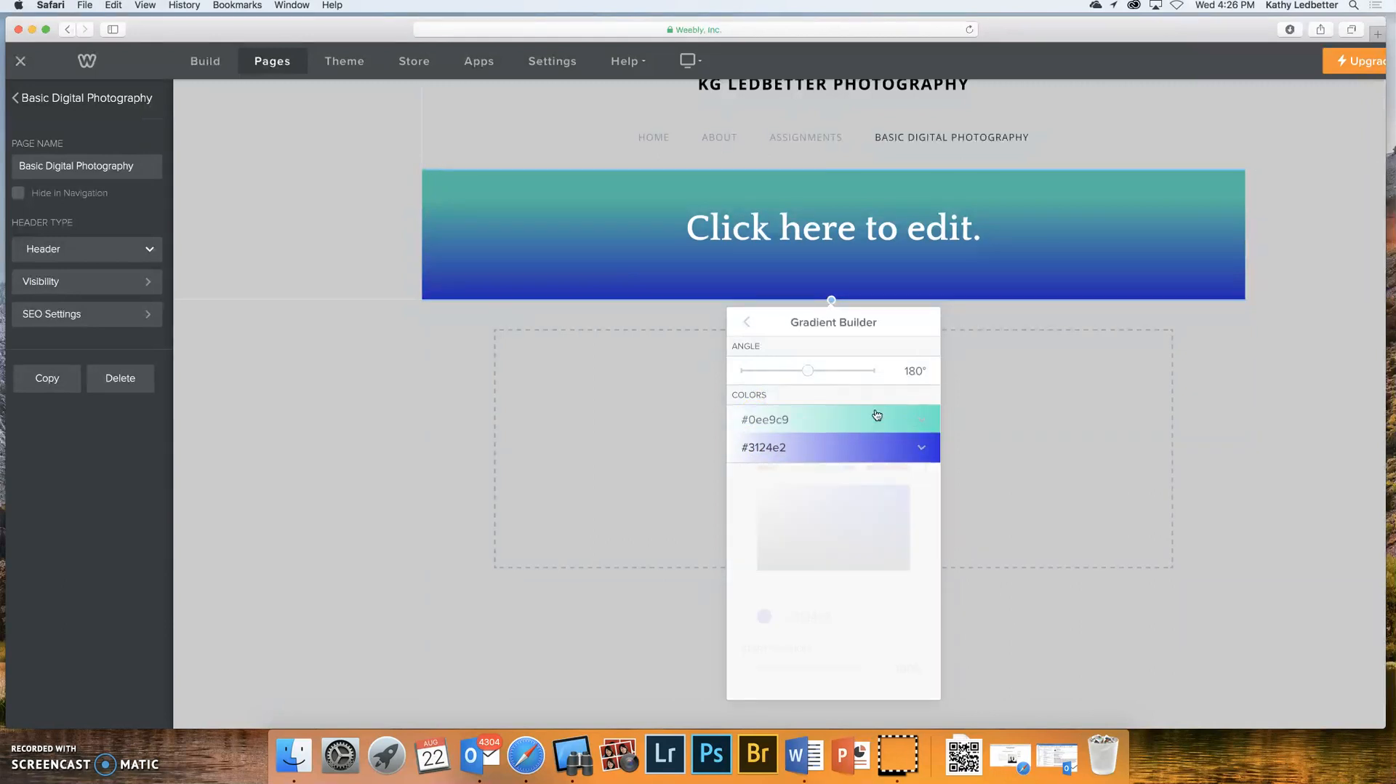
- Adjust the header gradient to a 180° angle with the teal colour's start position at about 39%
left_click_drag(807, 371, 808, 371)
left_click(921, 420)
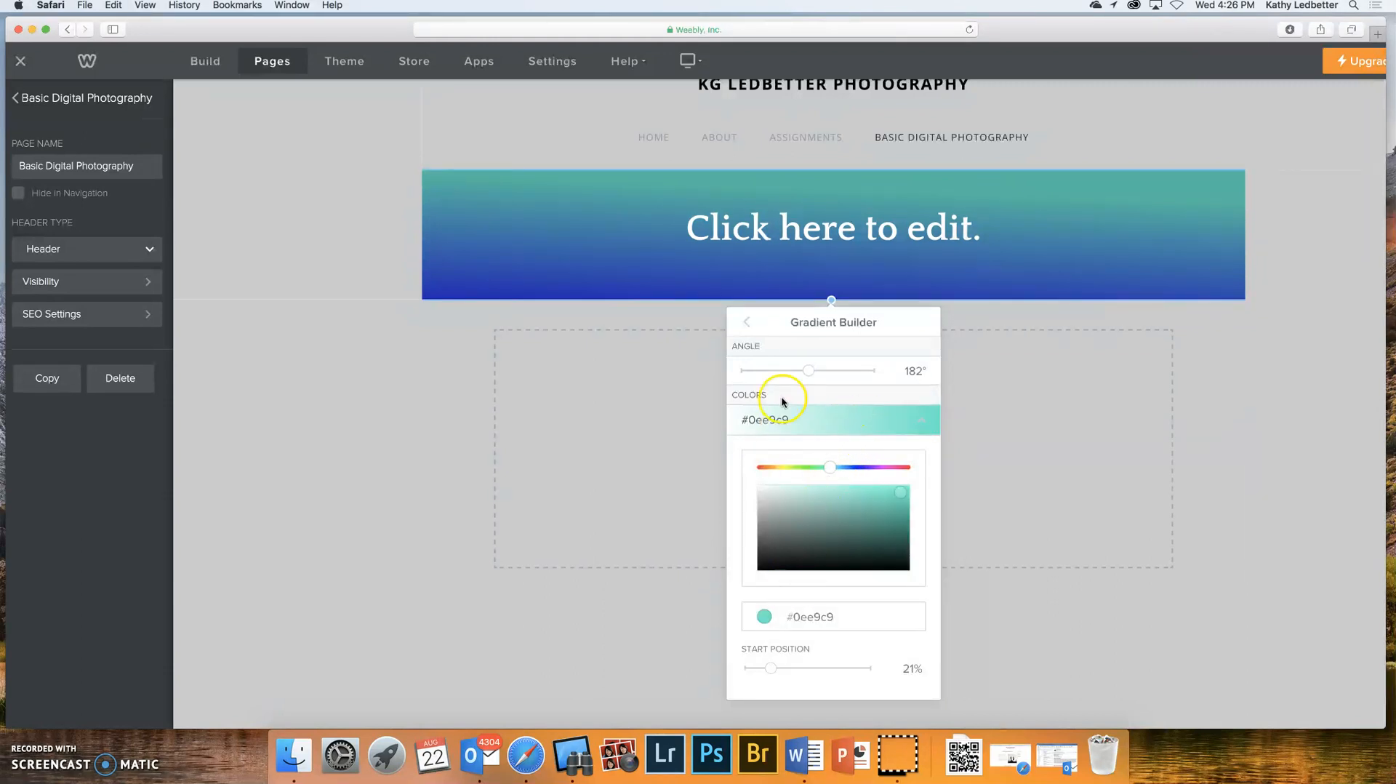
left_click_drag(809, 370, 808, 371)
left_click_drag(770, 668, 795, 672)
left_click_drag(808, 371, 806, 371)
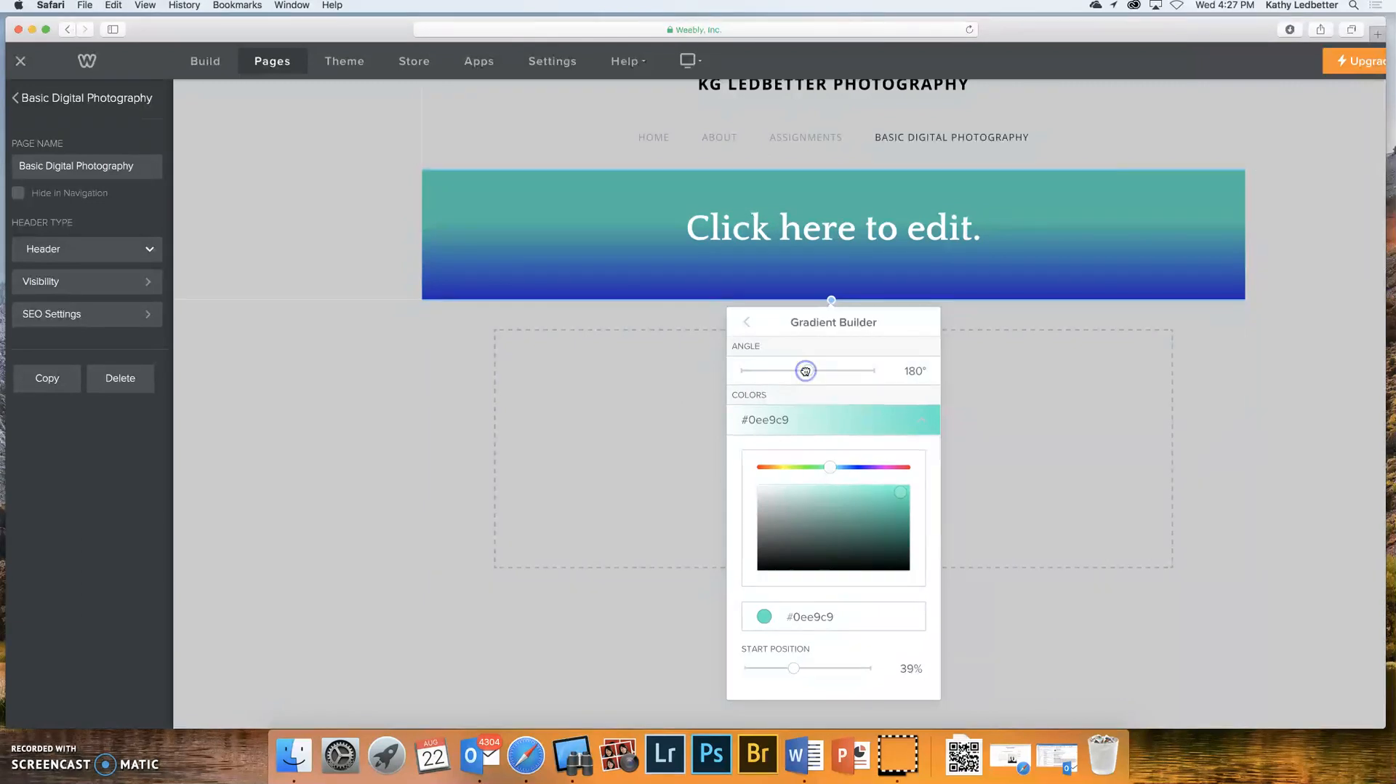
left_click(745, 322)
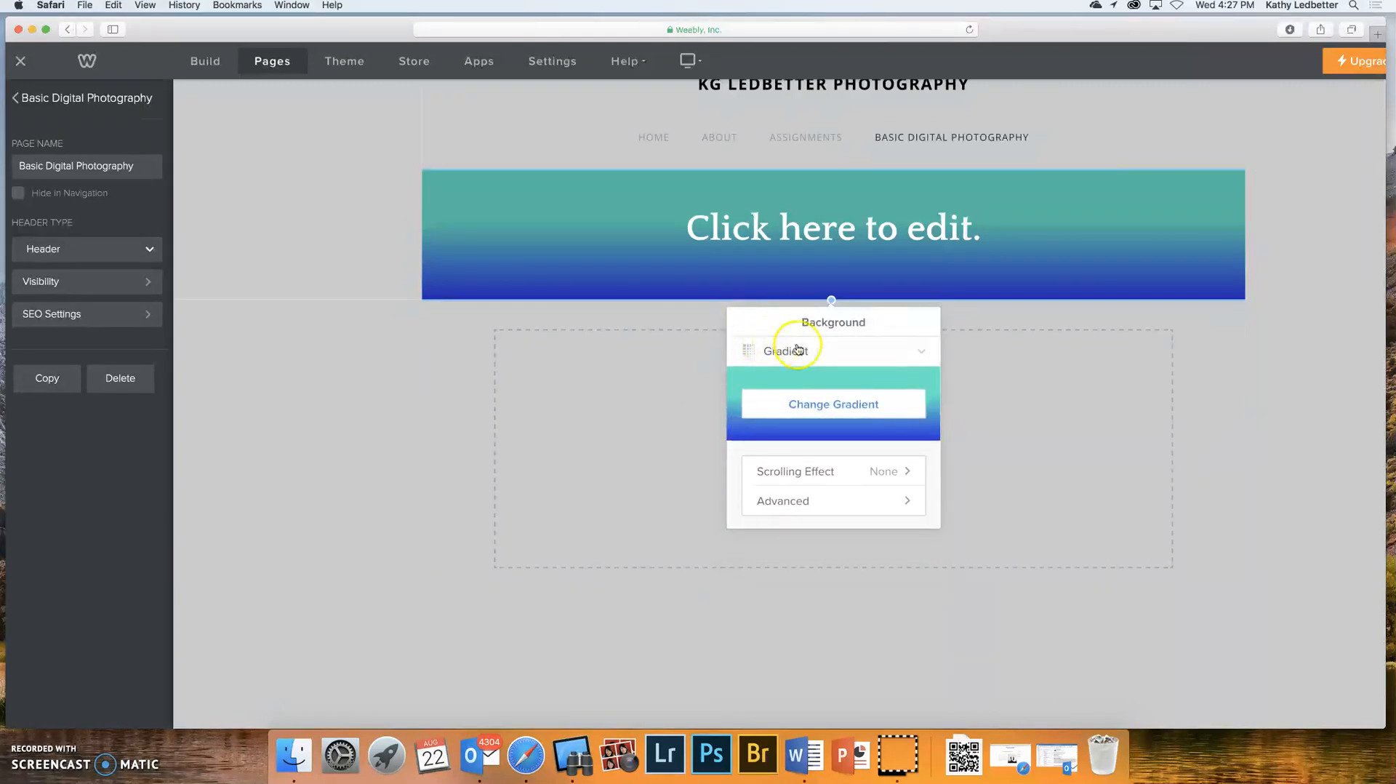
- Replace the header's placeholder title with Basic Digital Photography
left_click(845, 229)
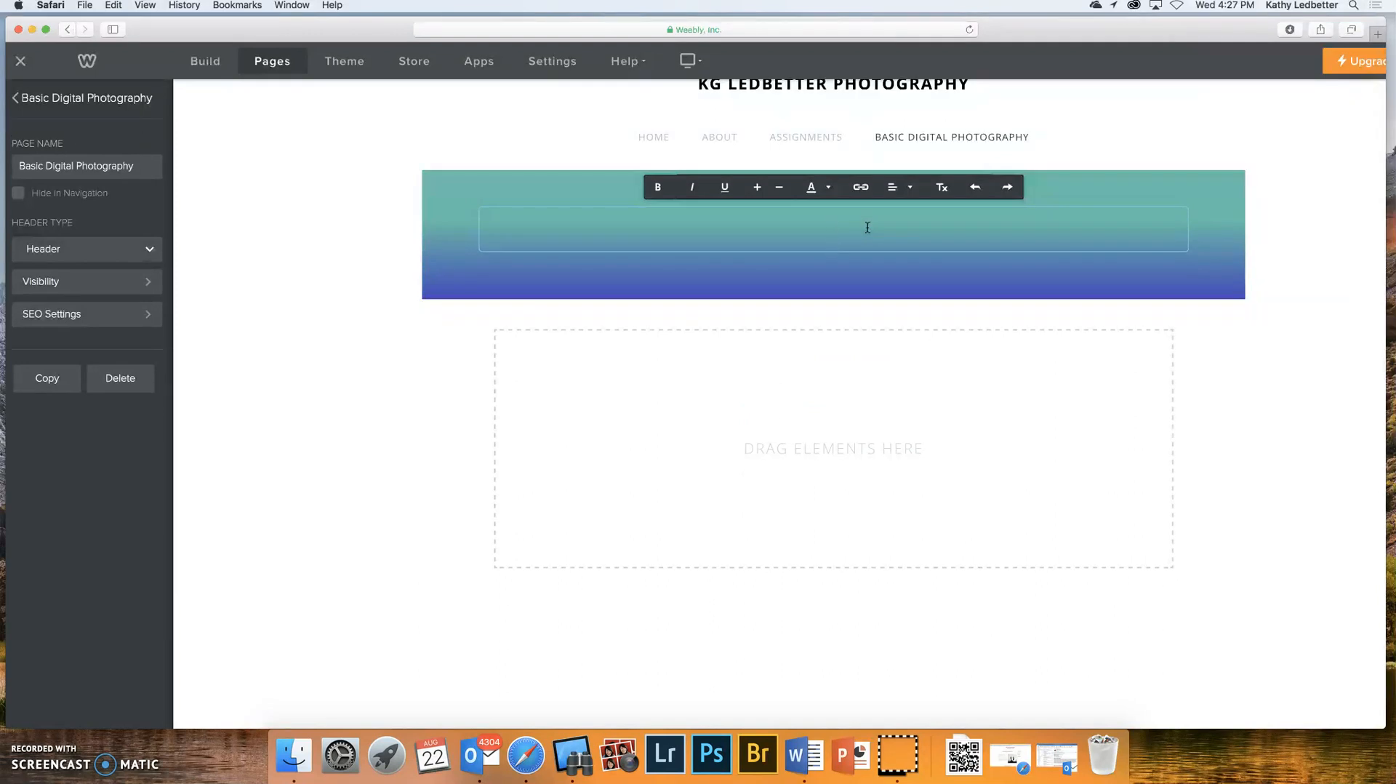
type("Basic Digital Photo")
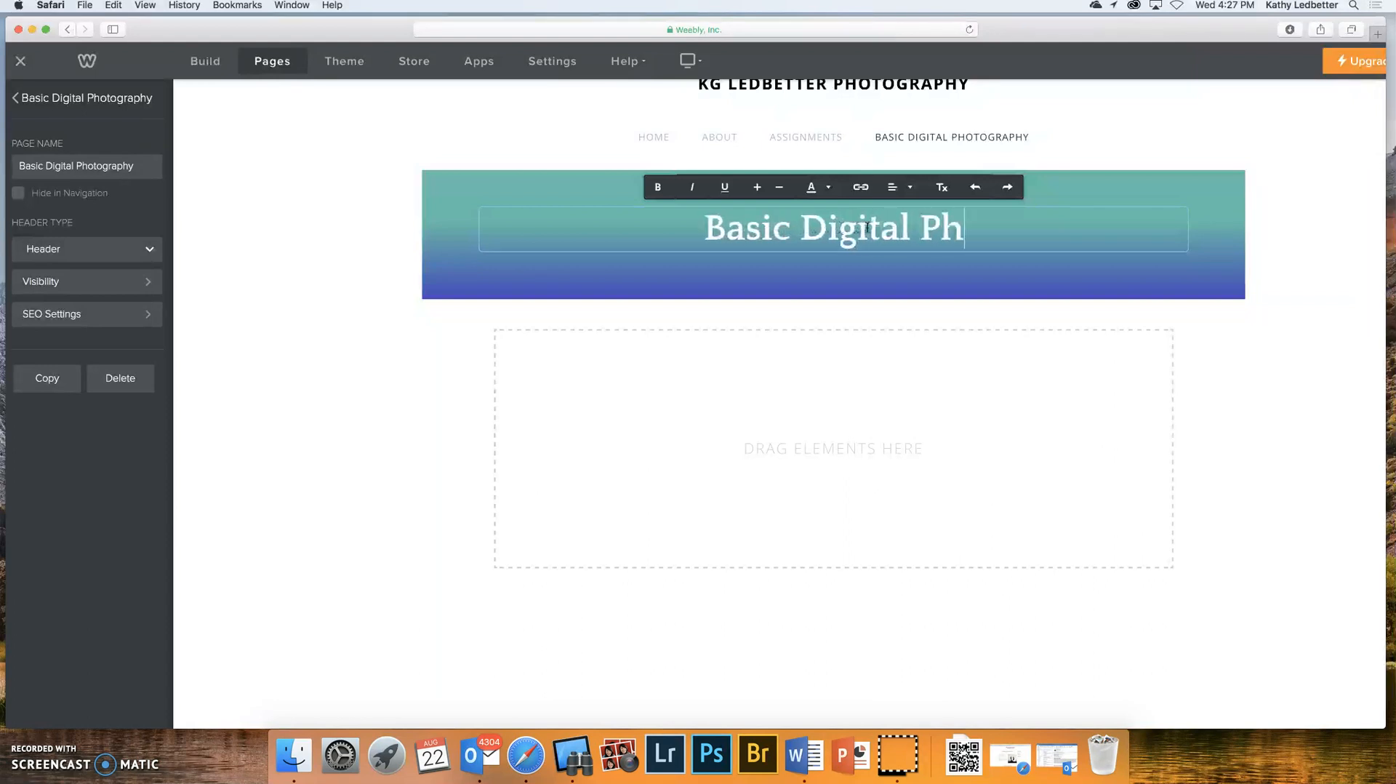
type("graphy")
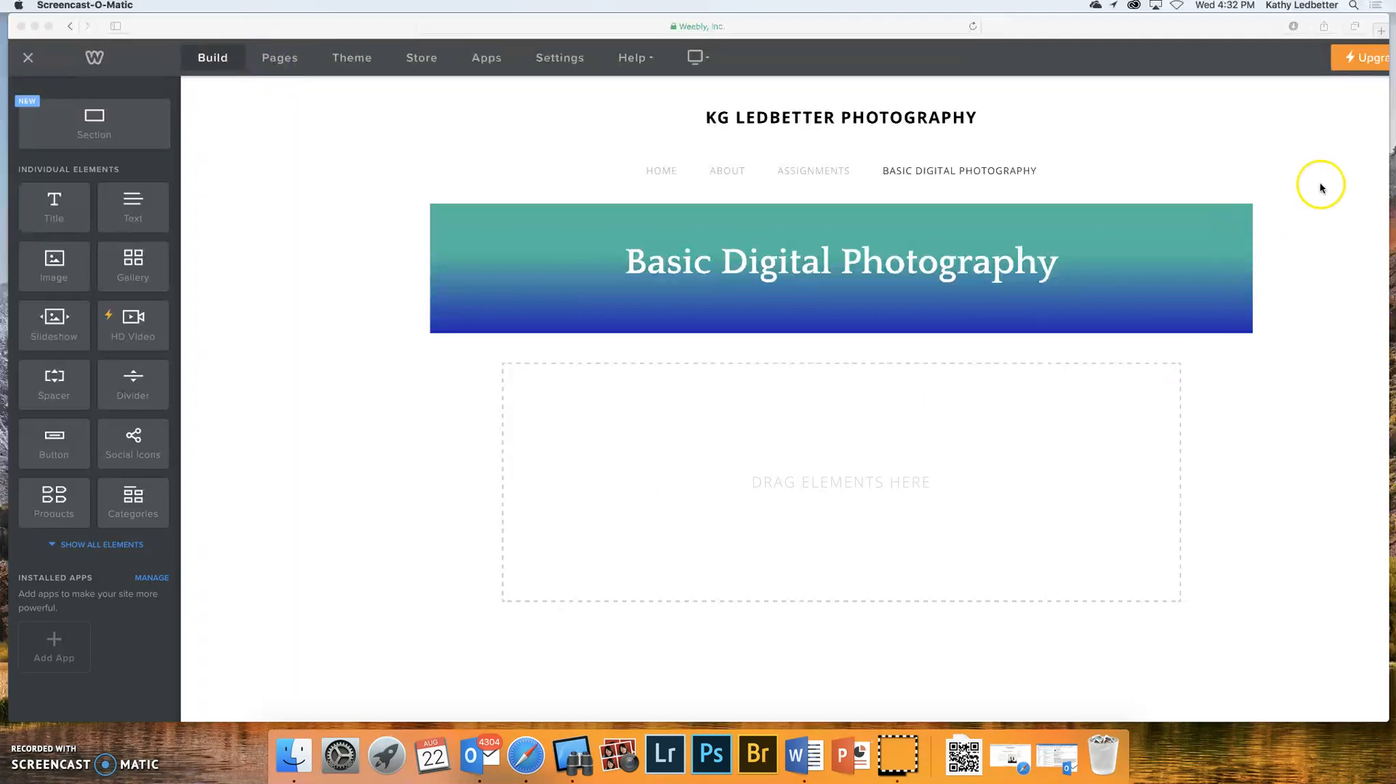
- Publish the website and open the live site through its address in the general settings
scroll(1335, 158, "right", 3)
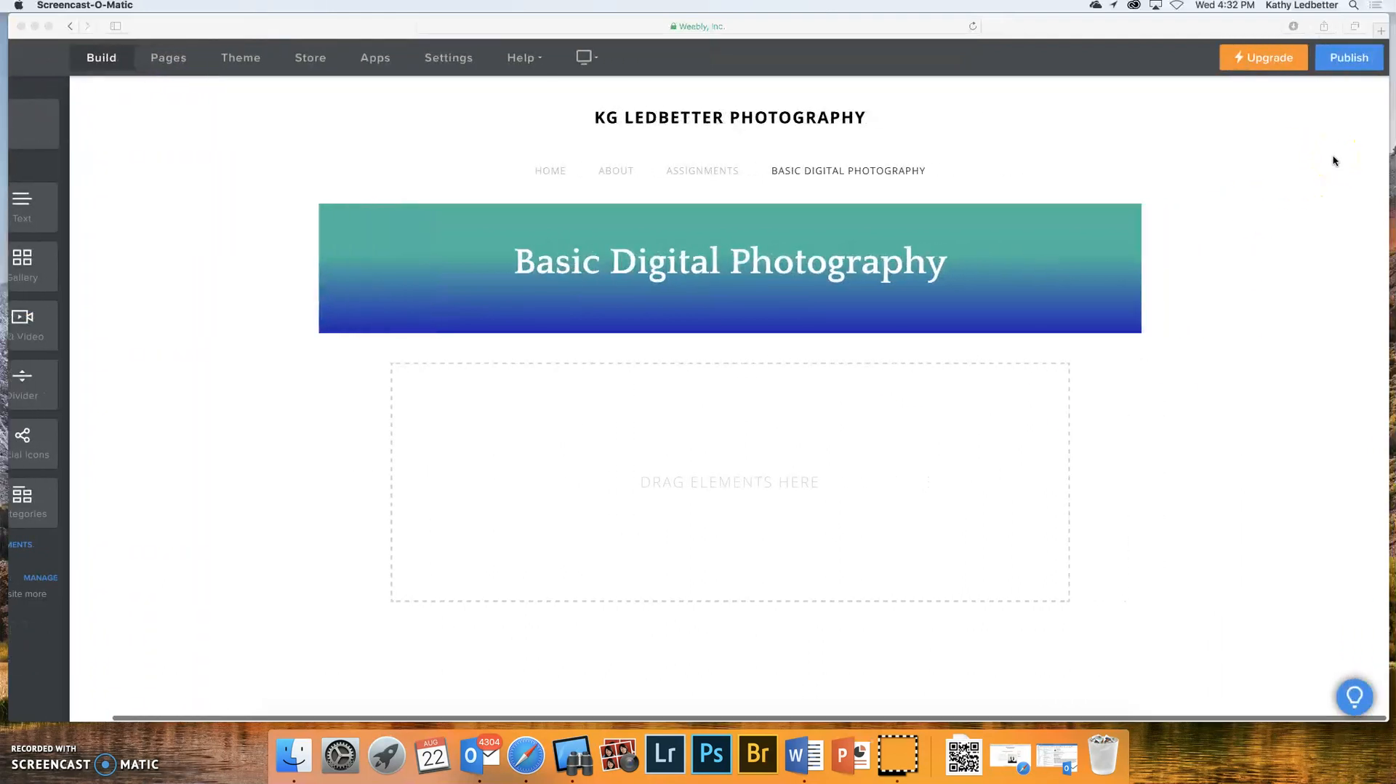
left_click(1343, 62)
left_click(1343, 62)
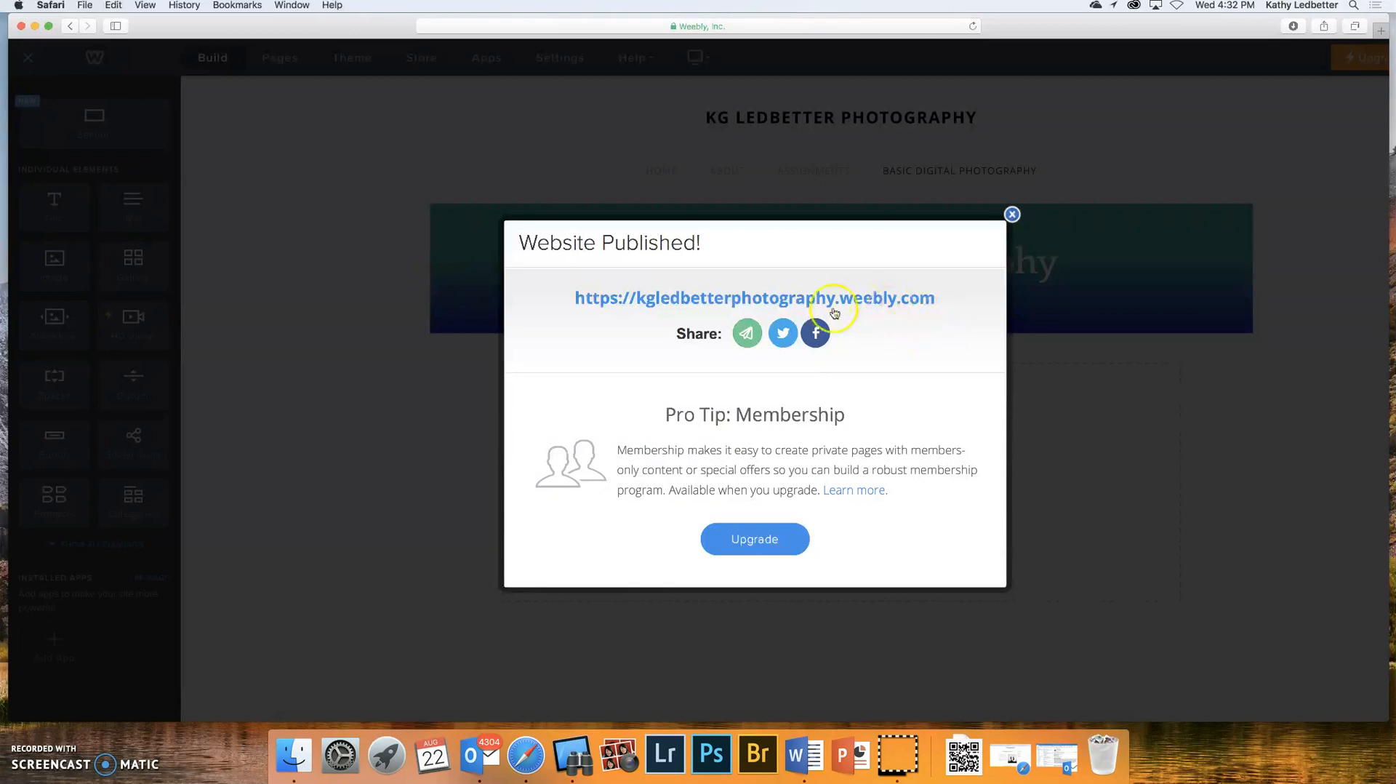
left_click(1011, 214)
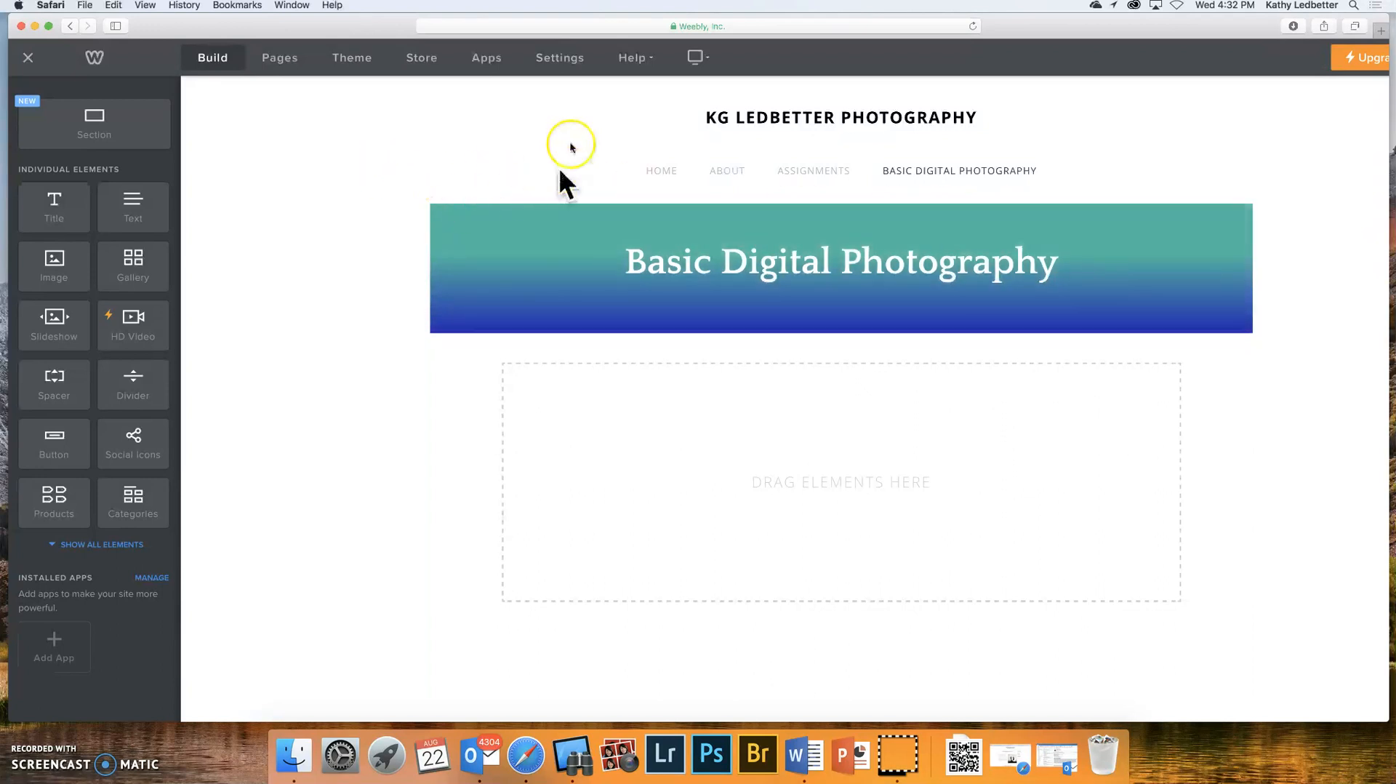
left_click(560, 58)
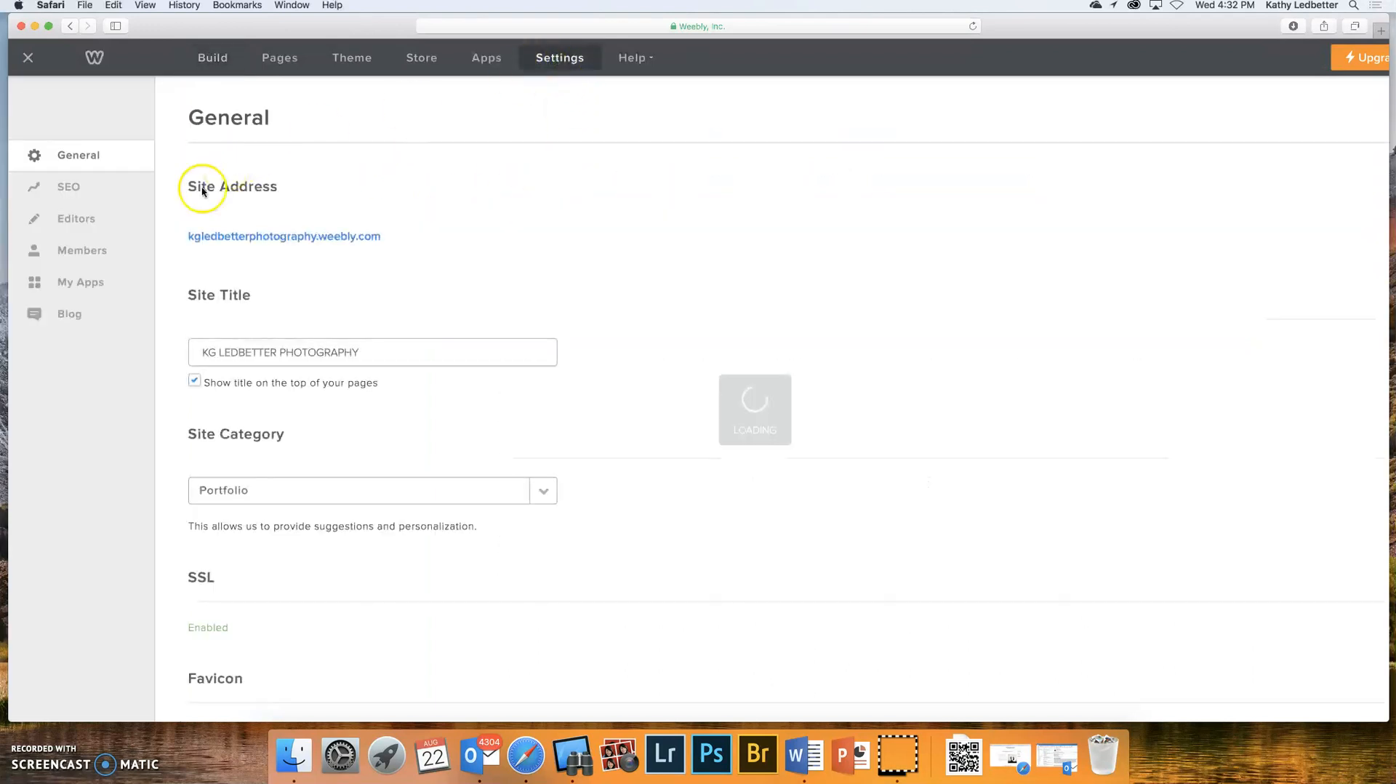
left_click(269, 237)
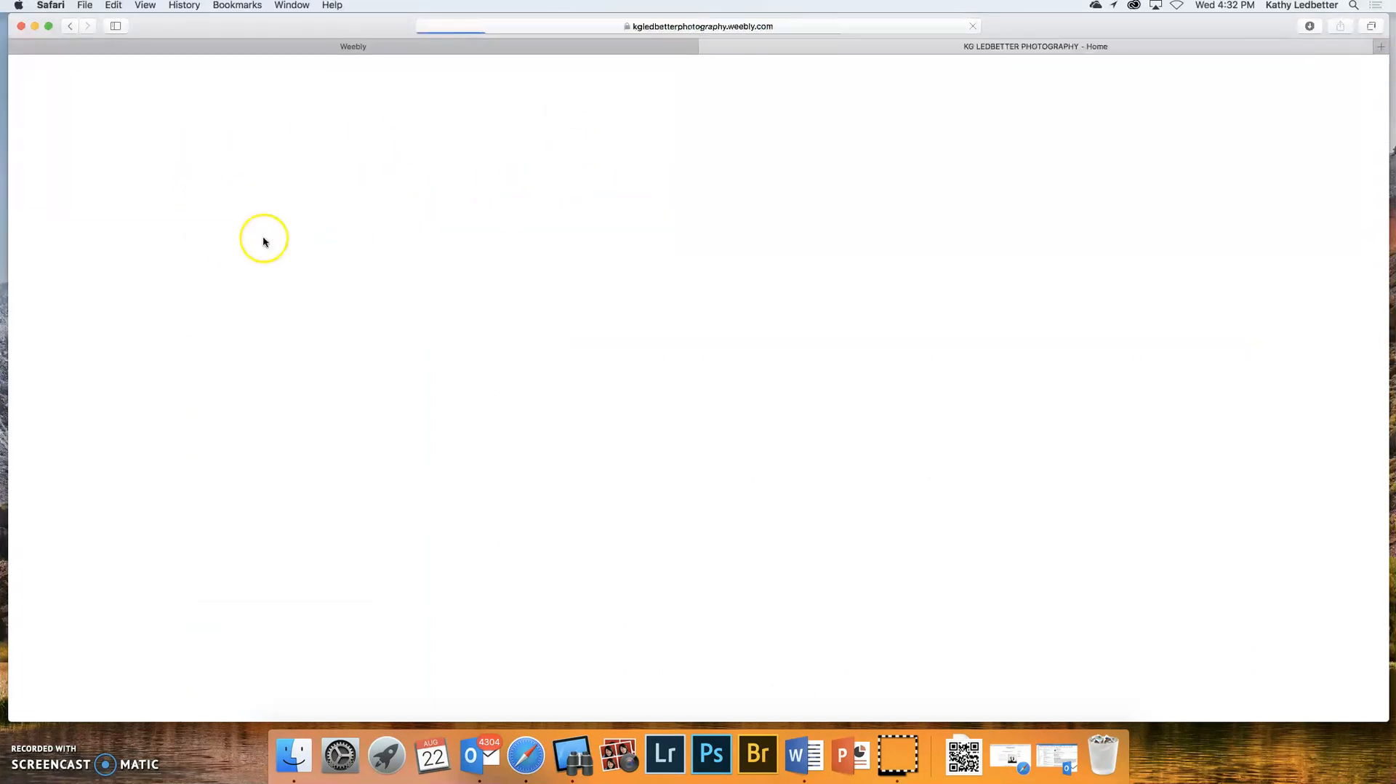